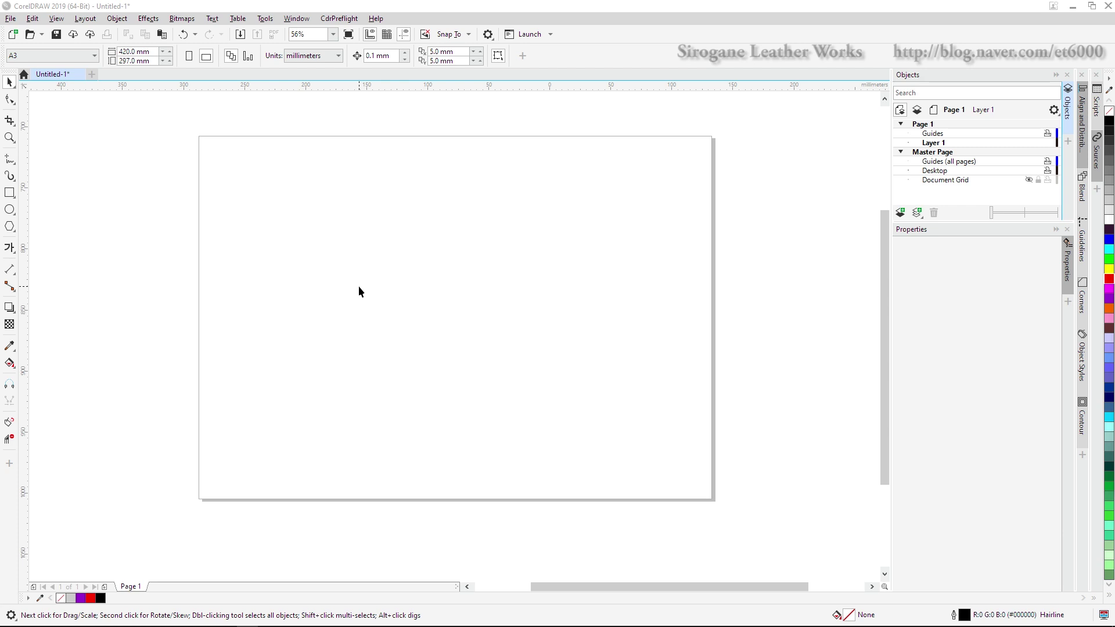
Step: Draw a rectangle about 105 mm wide and 89 mm high in the upper middle of the page
{"action": "left_click", "coordinate": [10, 193]}
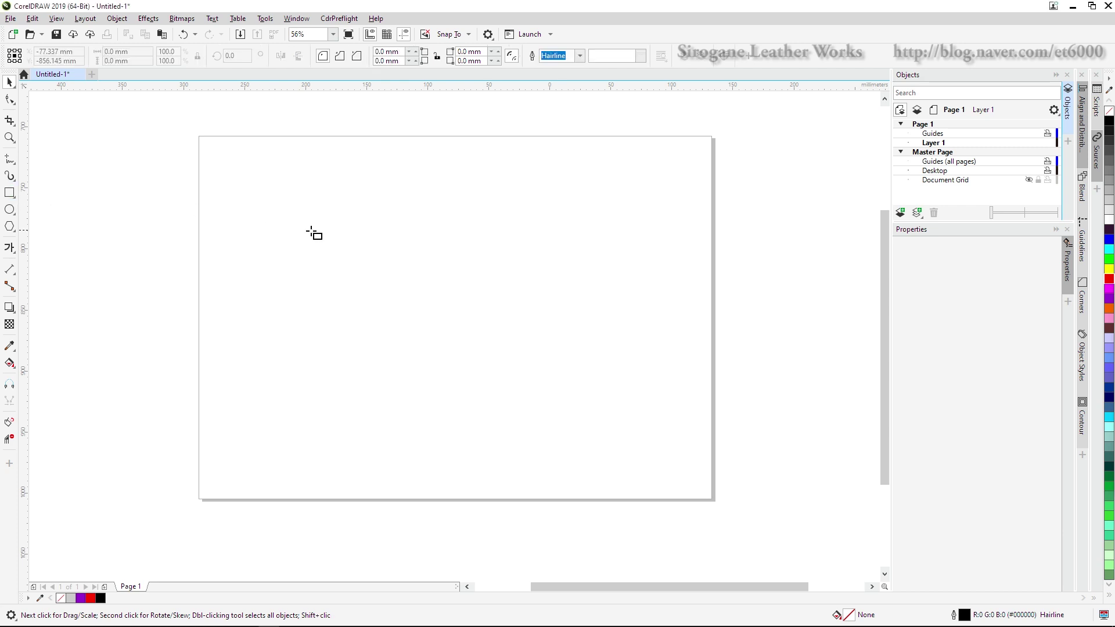
{"action": "mouse_move", "coordinate": [320, 223]}
{"action": "left_mouse_down"}
{"action": "mouse_move", "coordinate": [413, 288]}
{"action": "mouse_move", "coordinate": [449, 332]}
{"action": "left_mouse_up"}
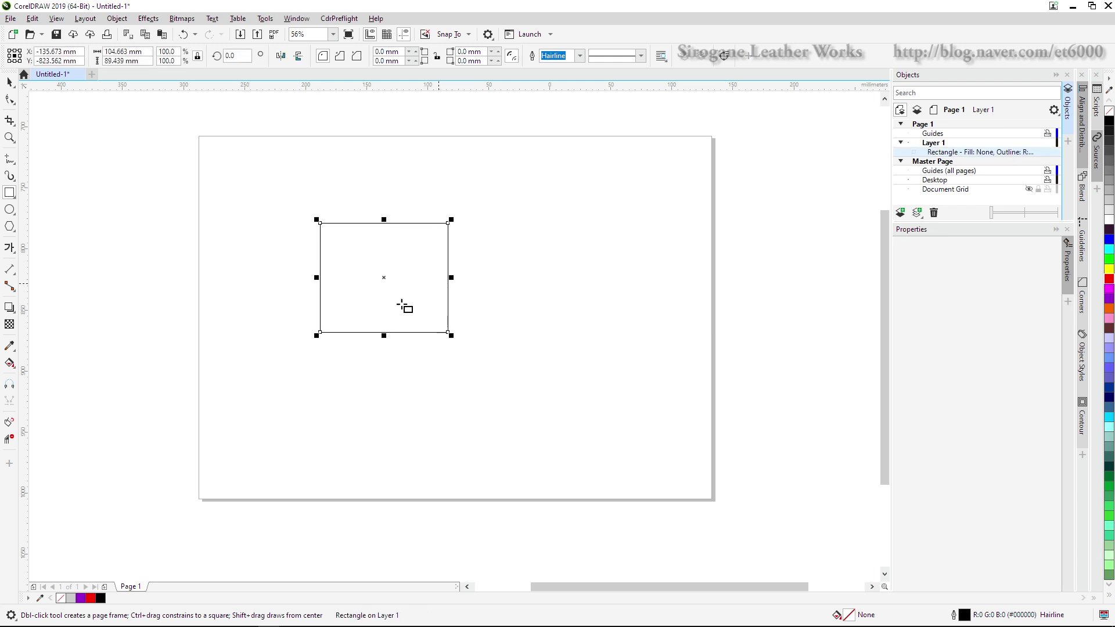
{"action": "left_click", "coordinate": [9, 82]}
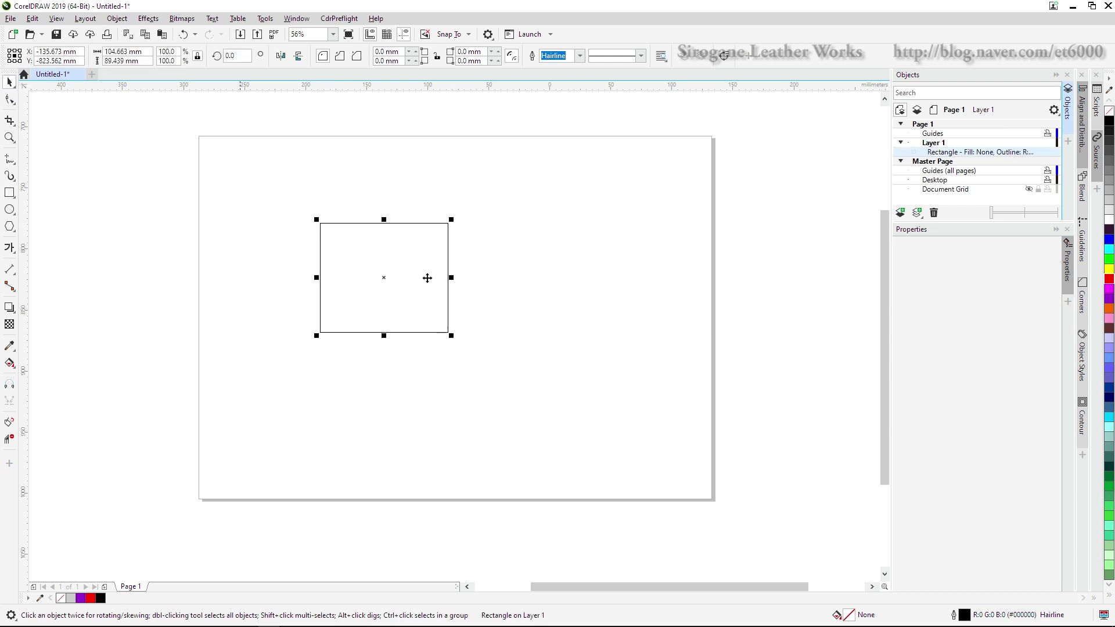
Step: Stretch the rectangle outward on all sides to about 196 × 180 mm and move it down toward the page's middle
{"action": "left_click_drag", "start_coordinate": [450, 220], "coordinate": [496, 194]}
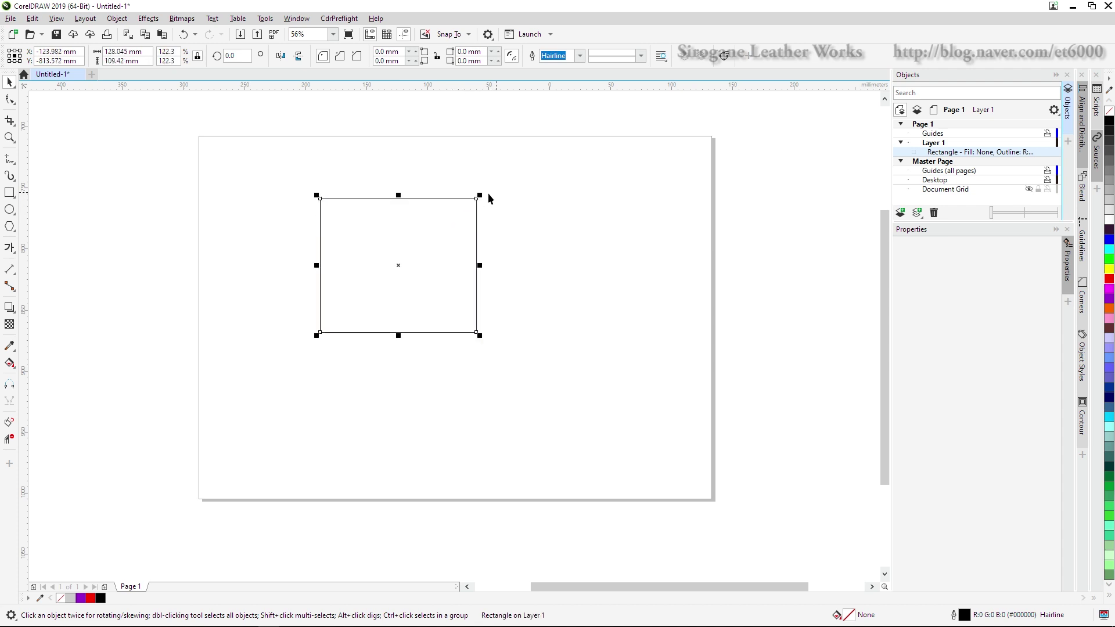
{"action": "left_click_drag", "start_coordinate": [479, 264], "coordinate": [523, 263]}
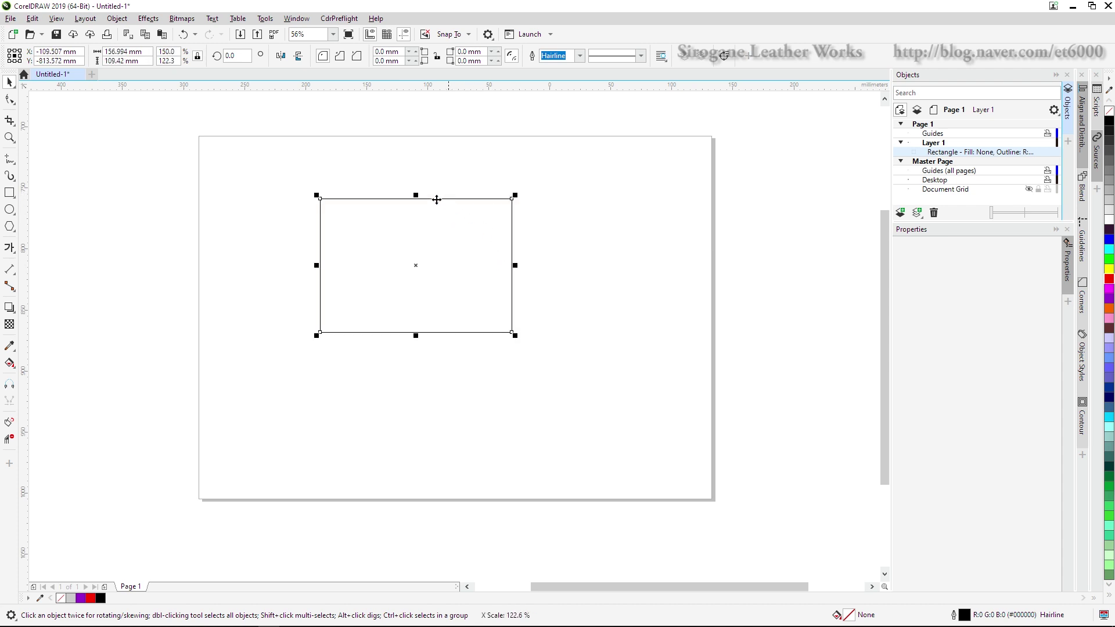
{"action": "left_click_drag", "start_coordinate": [417, 196], "coordinate": [413, 163]}
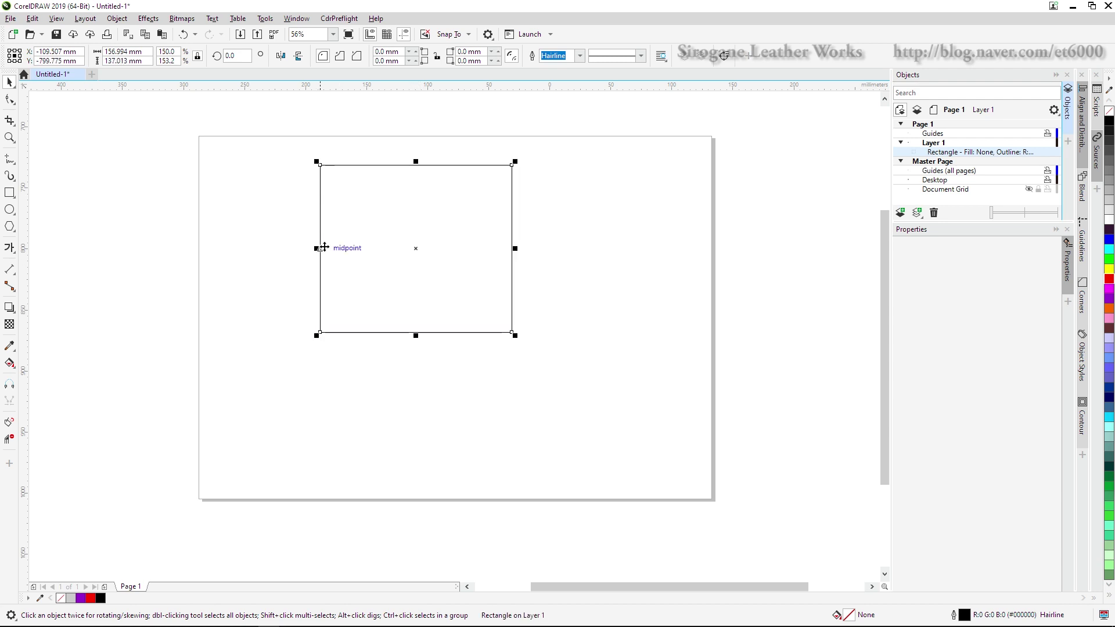
{"action": "left_click_drag", "start_coordinate": [320, 249], "coordinate": [273, 248]}
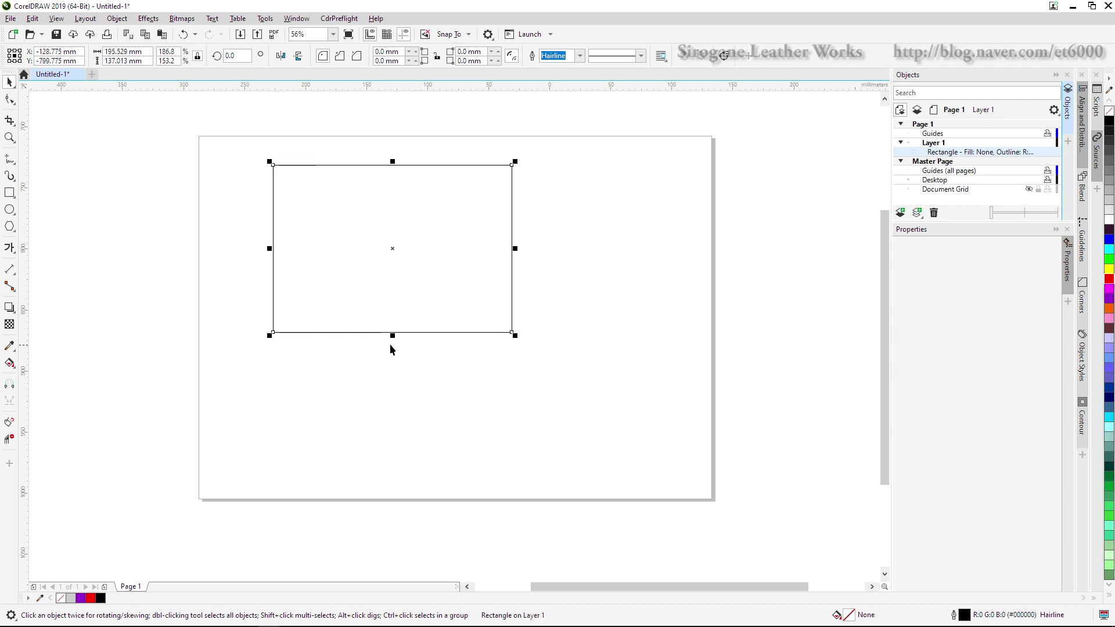
{"action": "left_click_drag", "start_coordinate": [392, 335], "coordinate": [386, 386]}
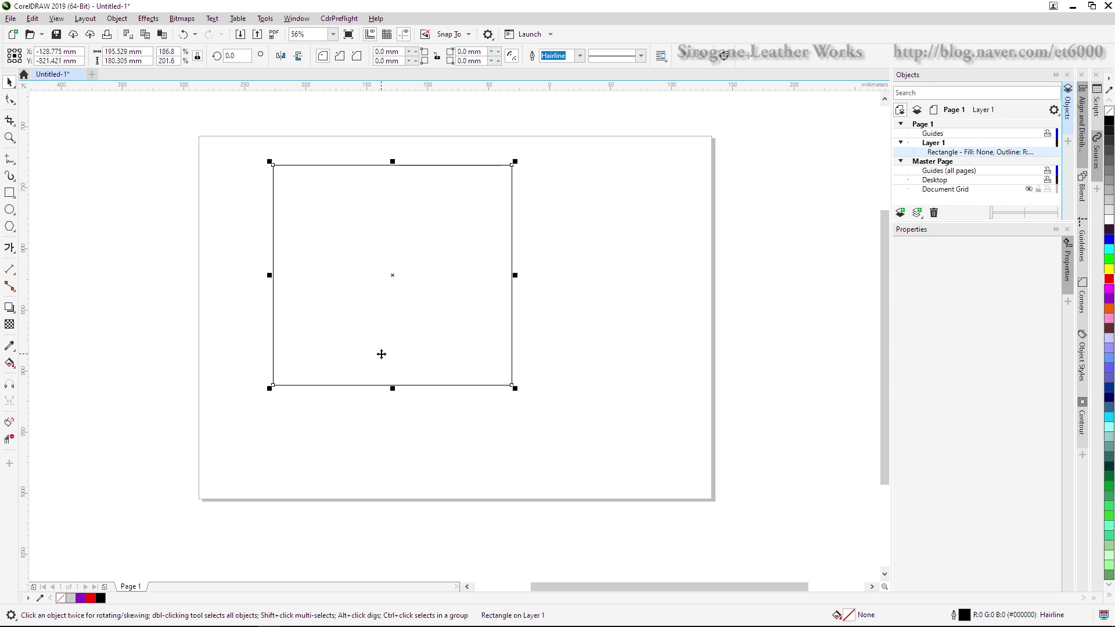
{"action": "left_click_drag", "start_coordinate": [427, 289], "coordinate": [423, 323]}
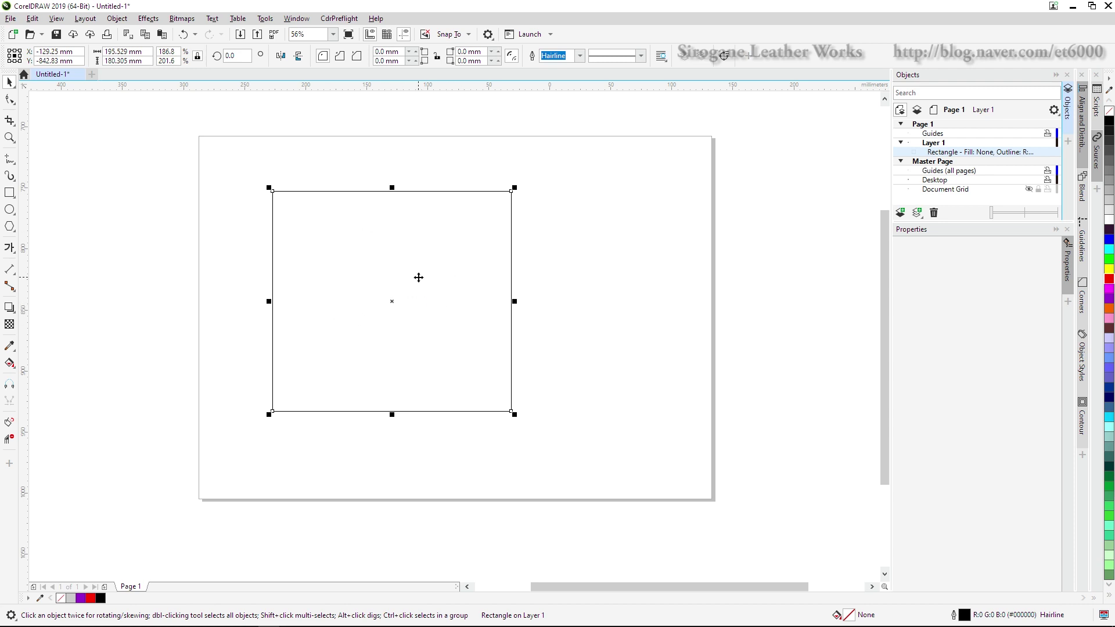
Step: Try to size the rectangle to 200 mm wide and 180 mm high, and move it toward the page's upper left
{"action": "left_click", "coordinate": [127, 51]}
{"action": "type", "text": "200"}
{"action": "key", "text": "Tab"}
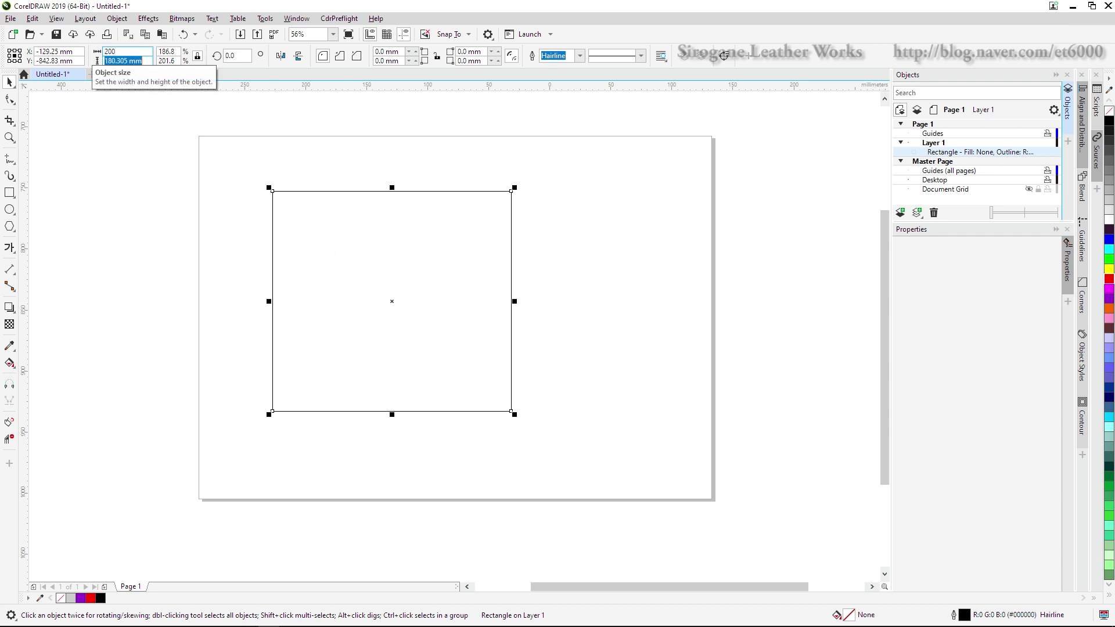
{"action": "type", "text": "180"}
{"action": "key", "text": "Return"}
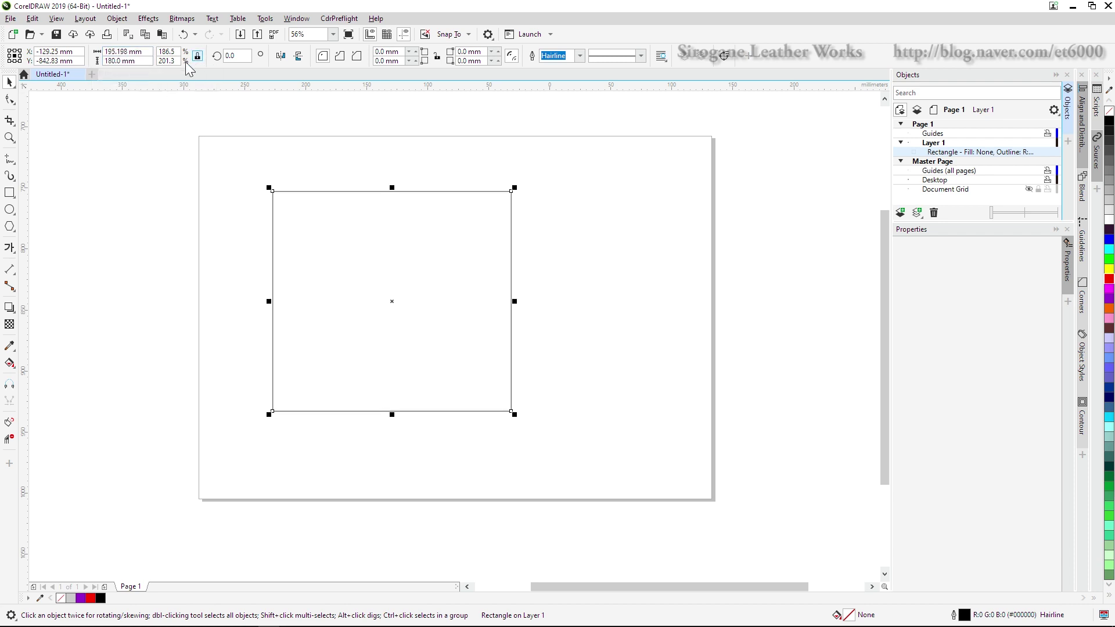
{"action": "left_click_drag", "start_coordinate": [433, 328], "coordinate": [443, 323]}
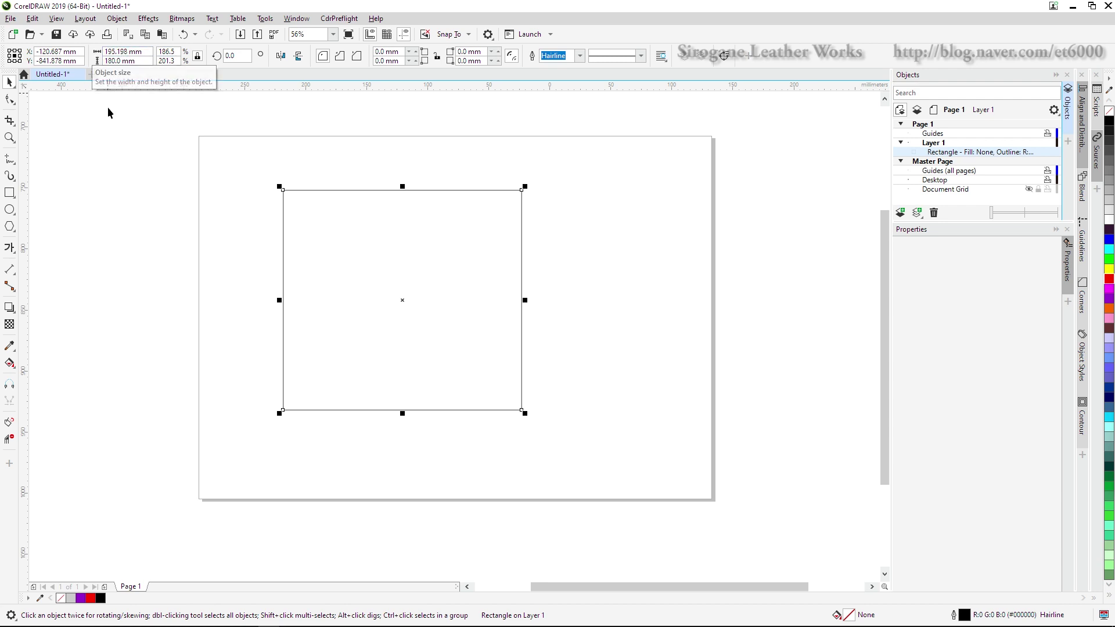
{"action": "left_click_drag", "start_coordinate": [334, 255], "coordinate": [307, 239]}
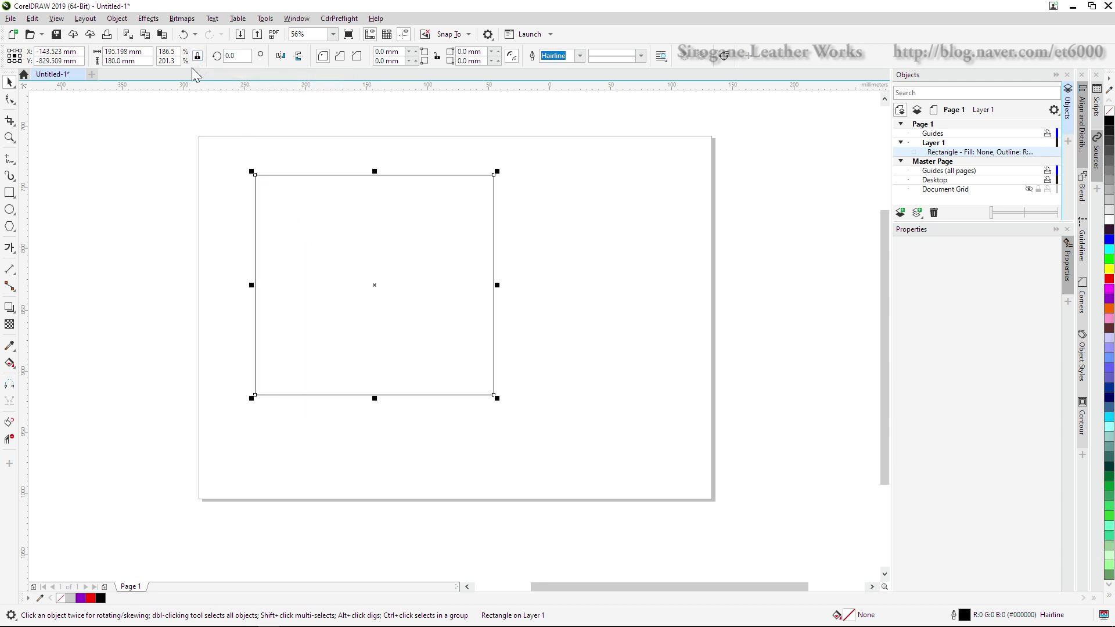
Step: Draw a second rectangle about 92 × 36 mm beside the first, scale it proportionally to 70 mm high, and shift it slightly
{"action": "left_click", "coordinate": [10, 192]}
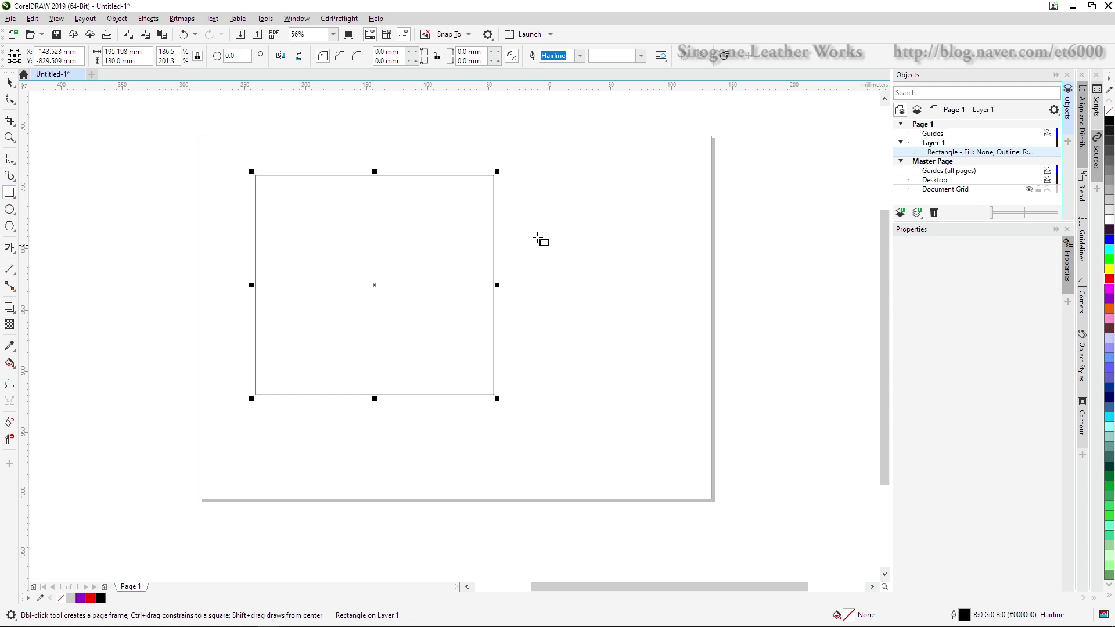
{"action": "left_click_drag", "start_coordinate": [547, 212], "coordinate": [659, 255]}
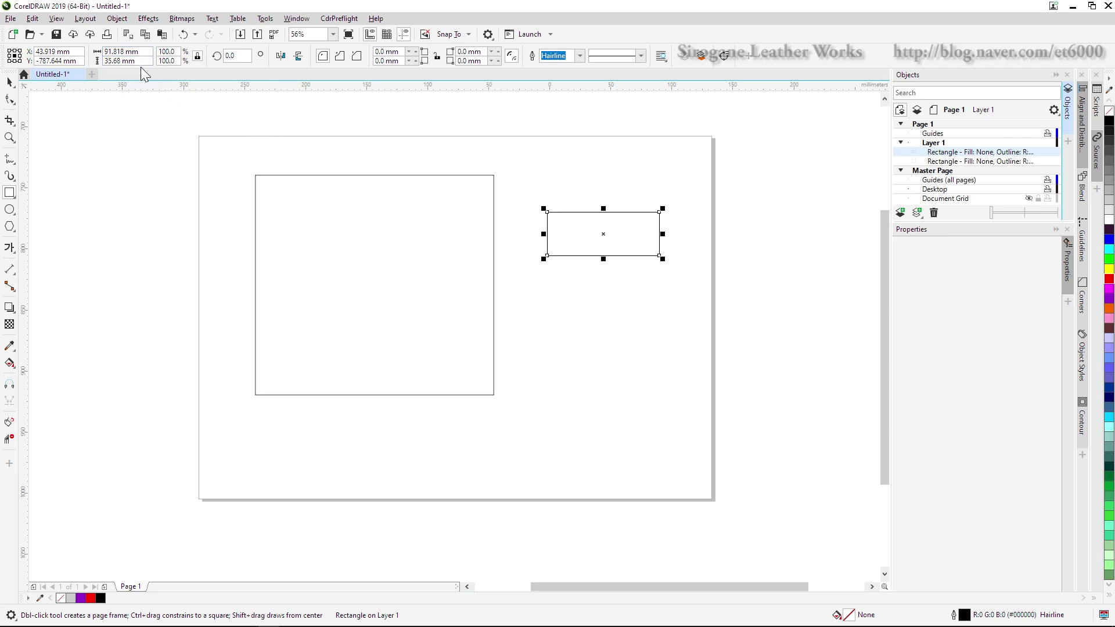
{"action": "left_click", "coordinate": [119, 60]}
{"action": "type", "text": "70"}
{"action": "key", "text": "Return"}
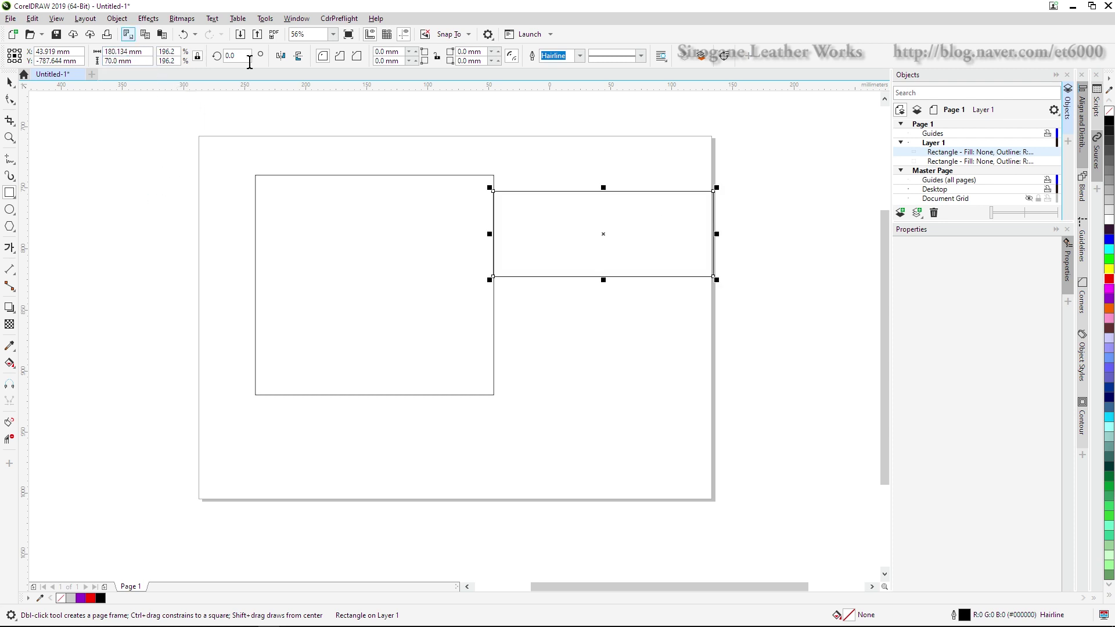
{"action": "key", "text": "space"}
{"action": "mouse_move", "coordinate": [605, 236]}
{"action": "left_mouse_down"}
{"action": "mouse_move", "coordinate": [616, 243]}
{"action": "mouse_move", "coordinate": [603, 231]}
{"action": "left_mouse_up"}
Step: Scale the larger rectangle proportionally to a width of 200 mm and shift it toward the page's left edge
{"action": "left_click", "coordinate": [369, 261]}
{"action": "left_click_drag", "start_coordinate": [368, 261], "coordinate": [353, 268]}
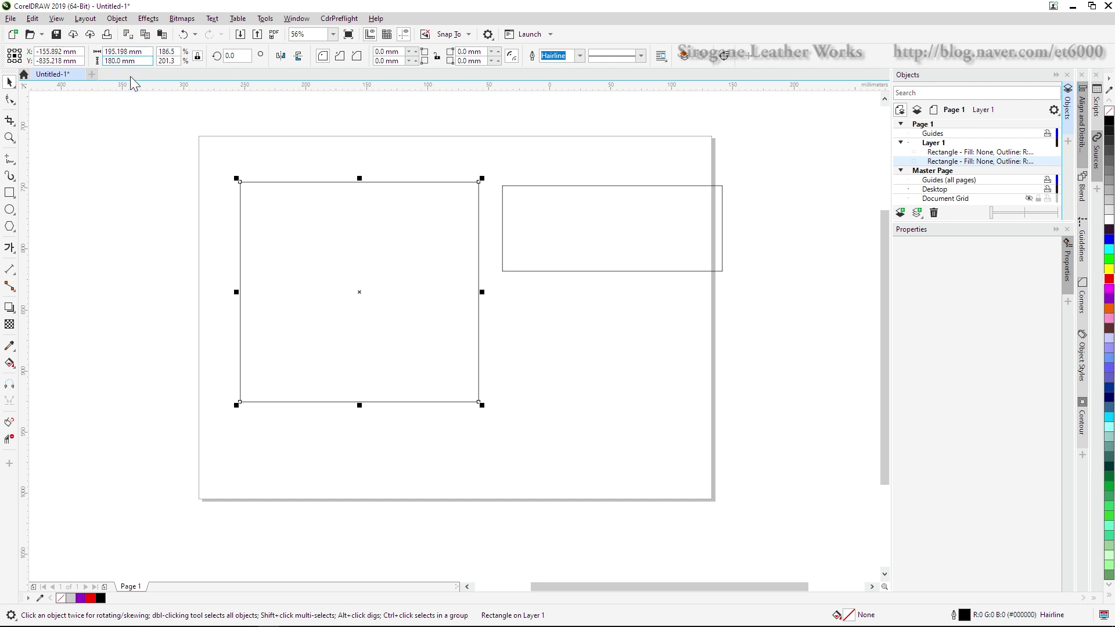
{"action": "left_click_drag", "start_coordinate": [147, 51], "coordinate": [42, 49]}
{"action": "type", "text": "200"}
{"action": "key", "text": "Return"}
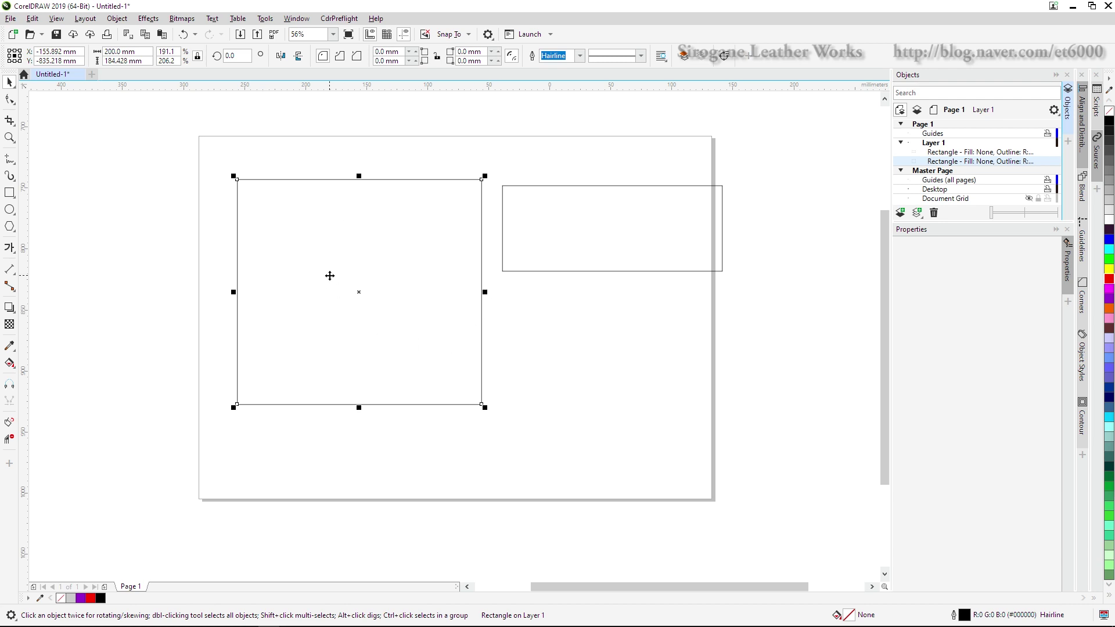
{"action": "left_click_drag", "start_coordinate": [299, 225], "coordinate": [291, 219]}
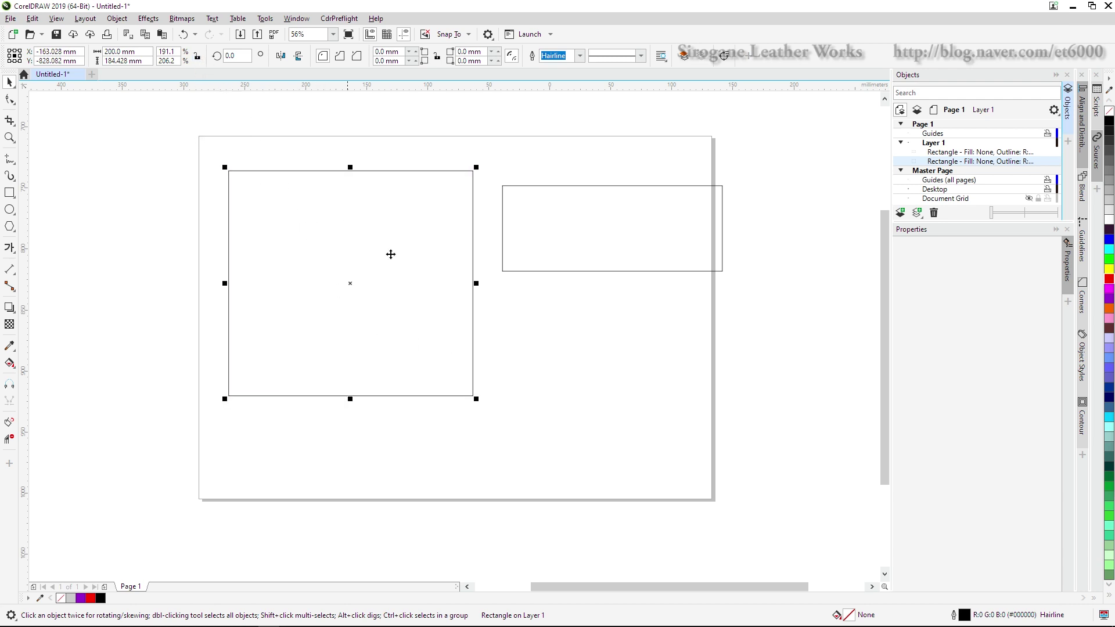
Step: Set the larger rectangle's height to 180 mm independently of its width, and nudge it down and left
{"action": "left_click", "coordinate": [124, 60]}
{"action": "type", "text": "180"}
{"action": "key", "text": "Return"}
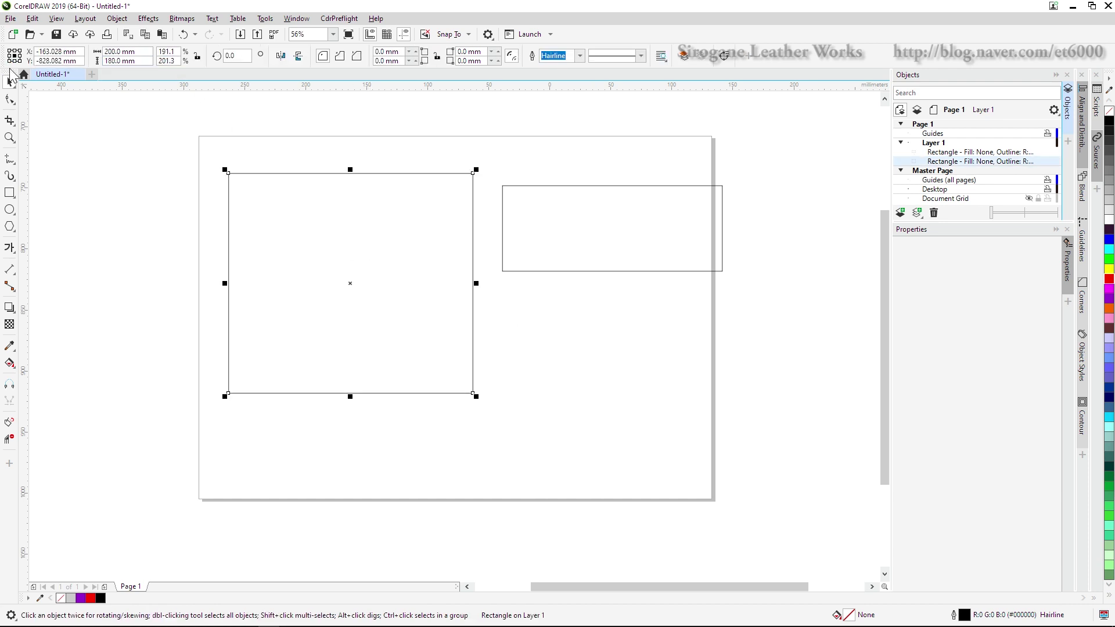
{"action": "left_click_drag", "start_coordinate": [323, 257], "coordinate": [316, 265]}
{"action": "left_click", "coordinate": [495, 314]}
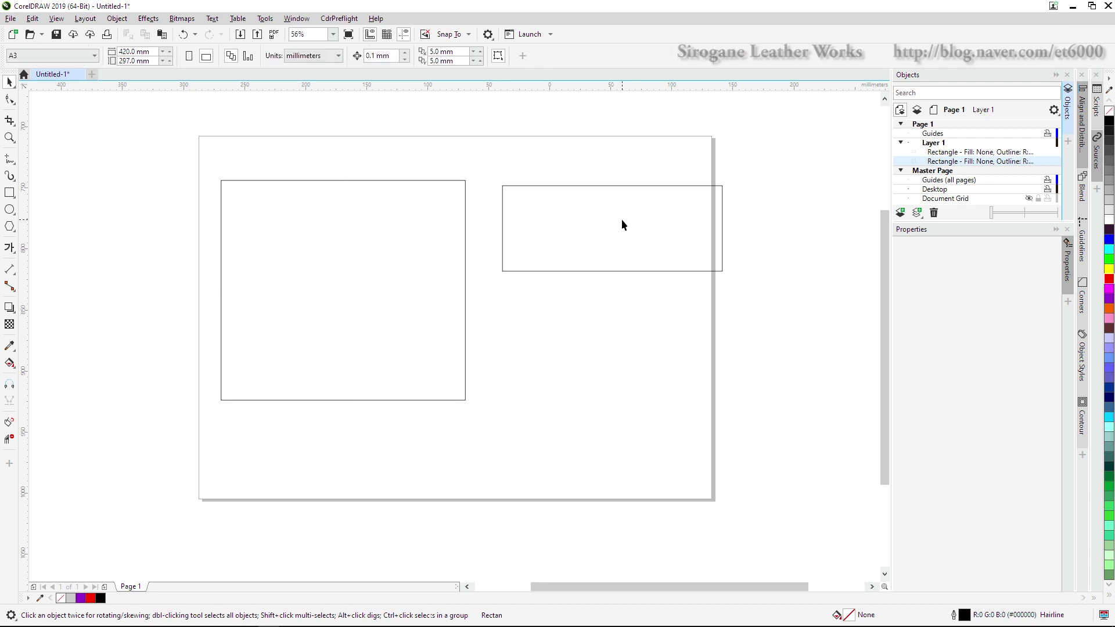
Step: Set the smaller rectangle's width to 180 mm independently of its height, and move it fully inside the page
{"action": "left_click_drag", "start_coordinate": [612, 228], "coordinate": [597, 238]}
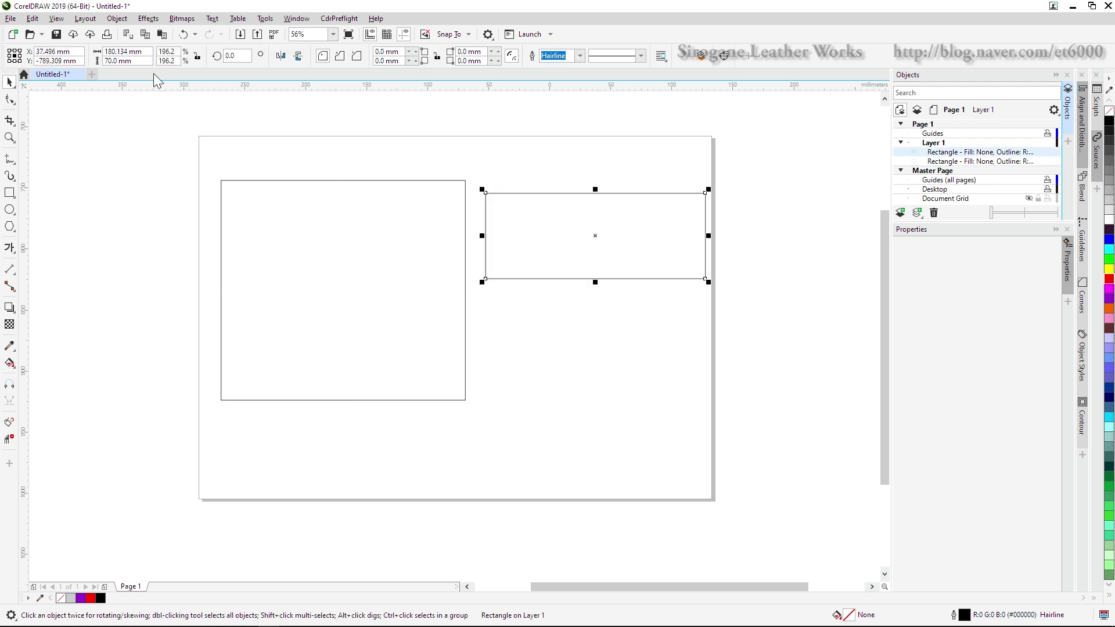
{"action": "left_click_drag", "start_coordinate": [149, 51], "coordinate": [4, 58]}
{"action": "type", "text": "180"}
{"action": "key", "text": "Return"}
{"action": "left_click_drag", "start_coordinate": [568, 223], "coordinate": [559, 234]}
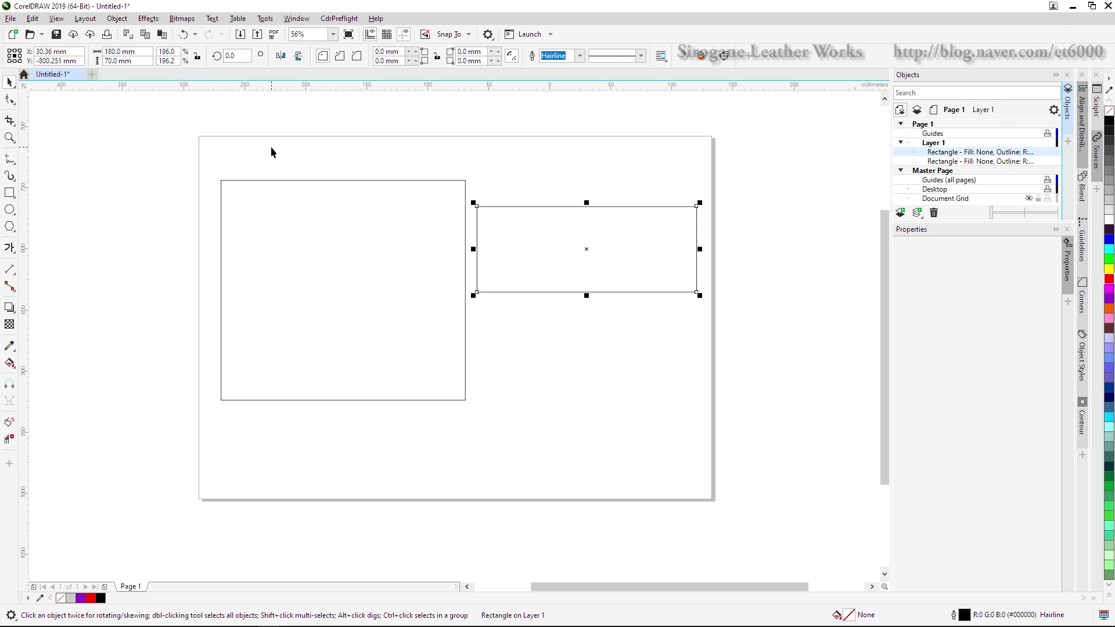
Step: Lock the aspect ratio, reposition the larger rectangle, and scale it proportionally to a width of 130 mm
{"action": "left_click", "coordinate": [198, 56]}
{"action": "left_click", "coordinate": [369, 371]}
{"action": "mouse_move", "coordinate": [365, 301]}
{"action": "left_mouse_down"}
{"action": "mouse_move", "coordinate": [375, 327]}
{"action": "mouse_move", "coordinate": [361, 313]}
{"action": "left_mouse_up"}
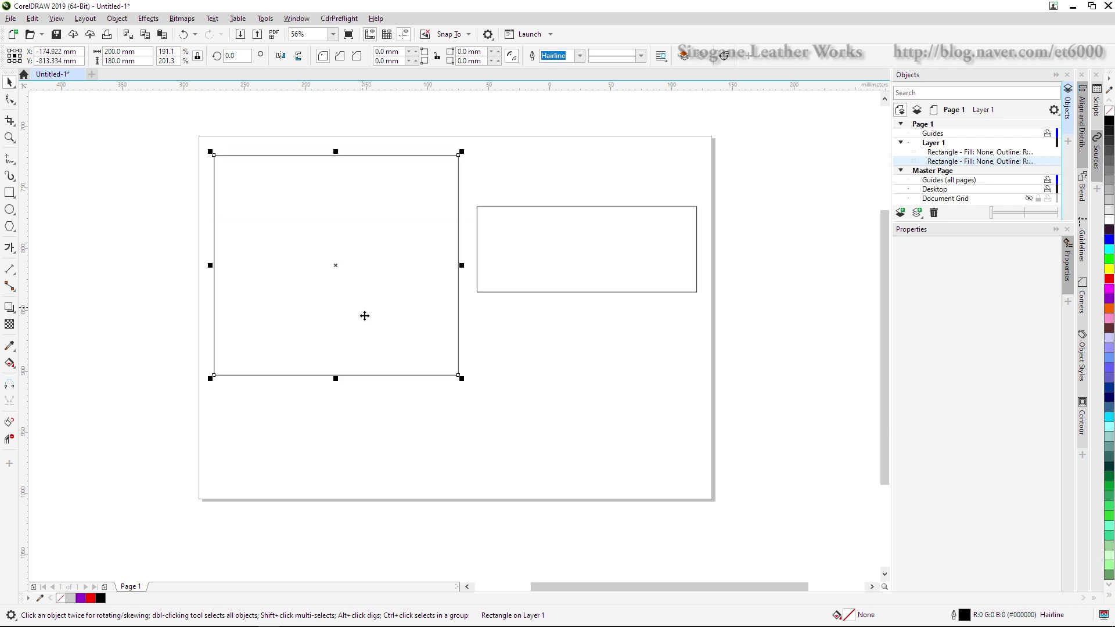
{"action": "left_click_drag", "start_coordinate": [143, 53], "coordinate": [102, 53]}
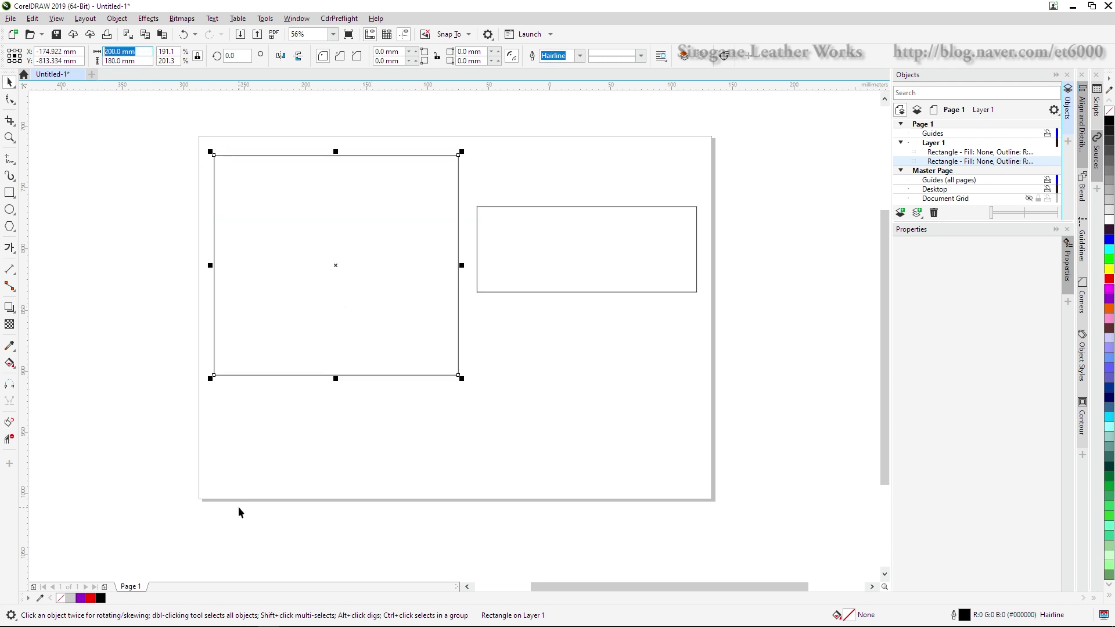
{"action": "type", "text": "130"}
{"action": "key", "text": "Return"}
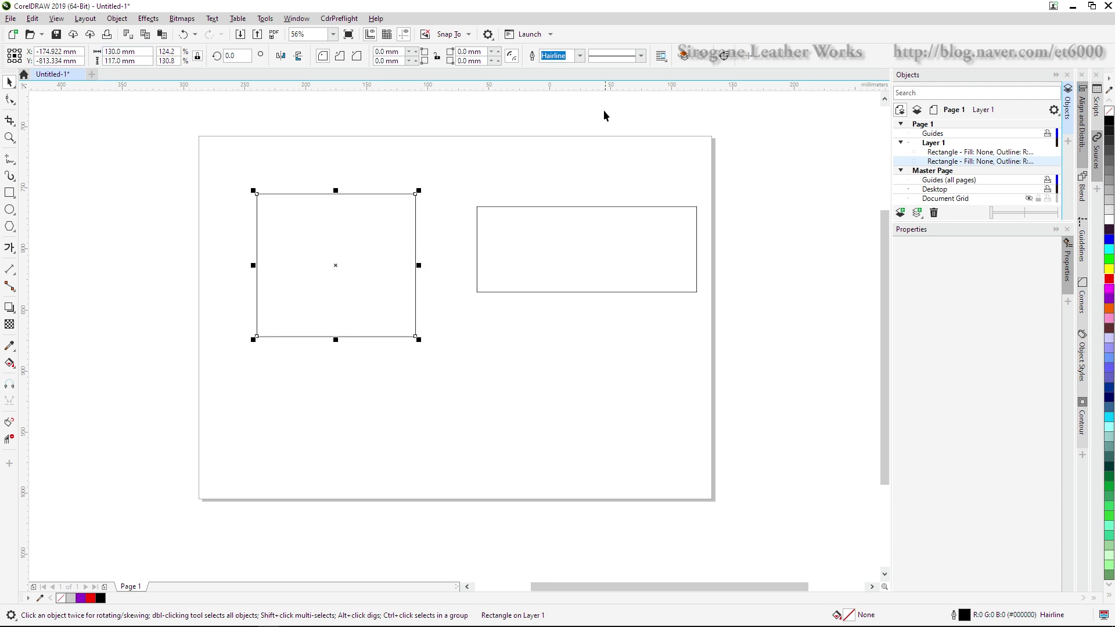
Step: Scale the 180 mm wide rectangle proportionally to a height of 100 mm and adjust its position beside the other rectangle
{"action": "left_click", "coordinate": [604, 114]}
{"action": "left_click_drag", "start_coordinate": [584, 249], "coordinate": [549, 270]}
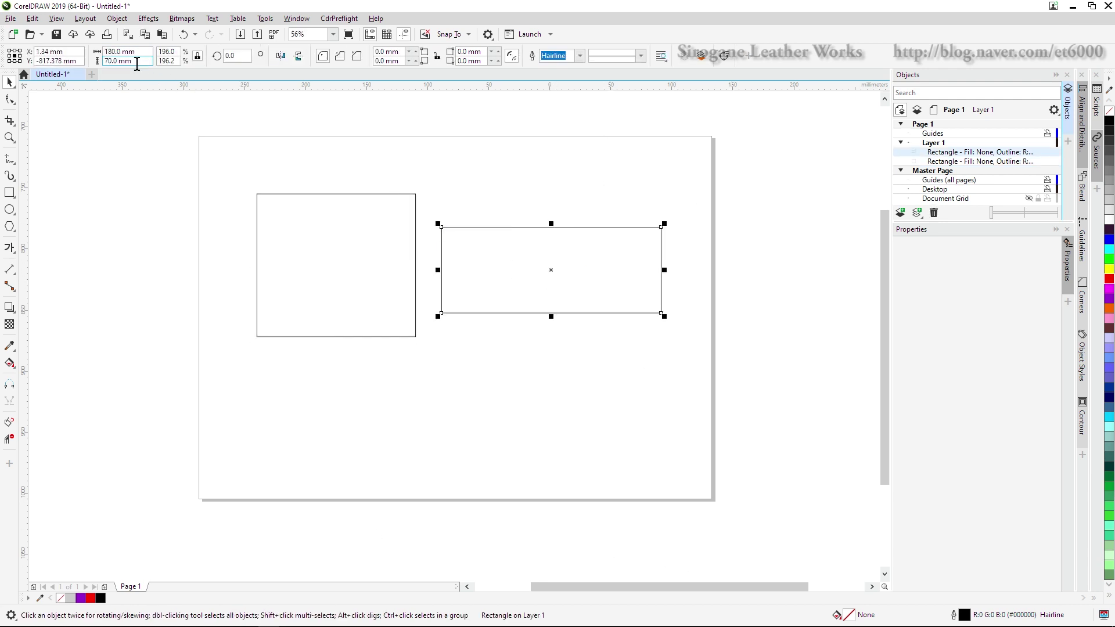
{"action": "left_click_drag", "start_coordinate": [145, 60], "coordinate": [94, 65]}
{"action": "type", "text": "100"}
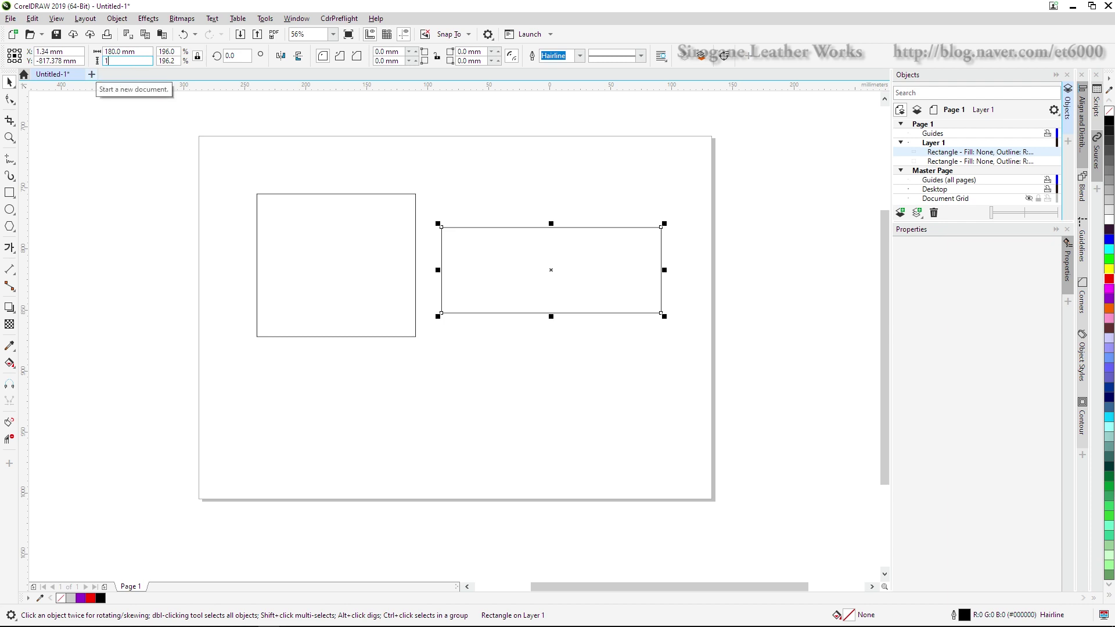
{"action": "key", "text": "Return"}
{"action": "left_click_drag", "start_coordinate": [452, 229], "coordinate": [488, 214]}
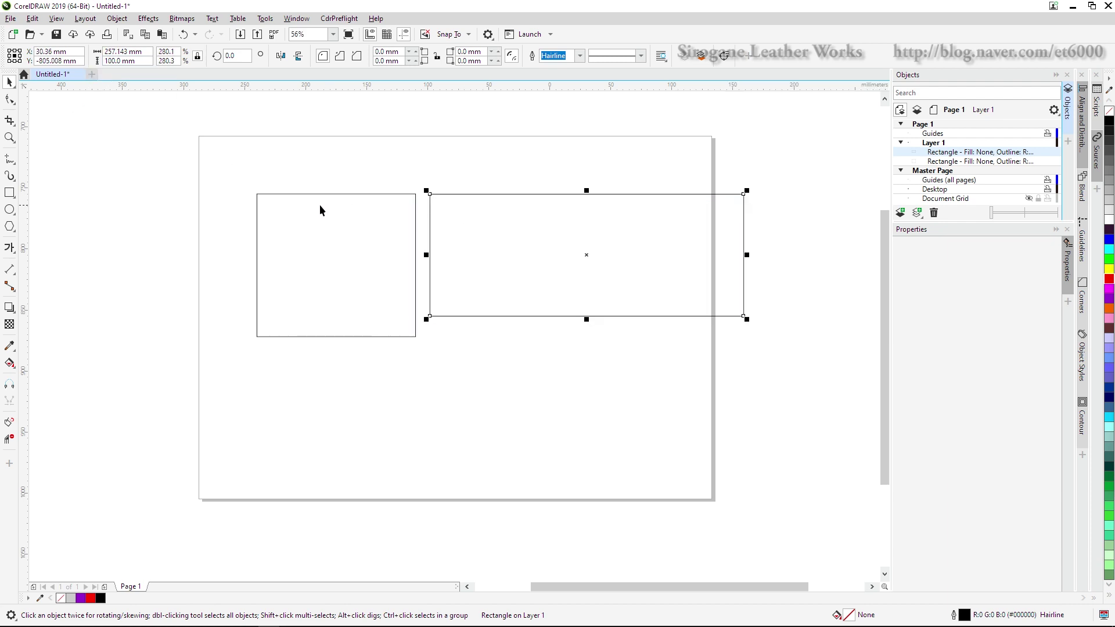
Step: Resize the 130 mm wide rectangle to 200 × 180 mm and move it slightly down and right
{"action": "left_click", "coordinate": [250, 177]}
{"action": "left_click_drag", "start_coordinate": [235, 185], "coordinate": [416, 355]}
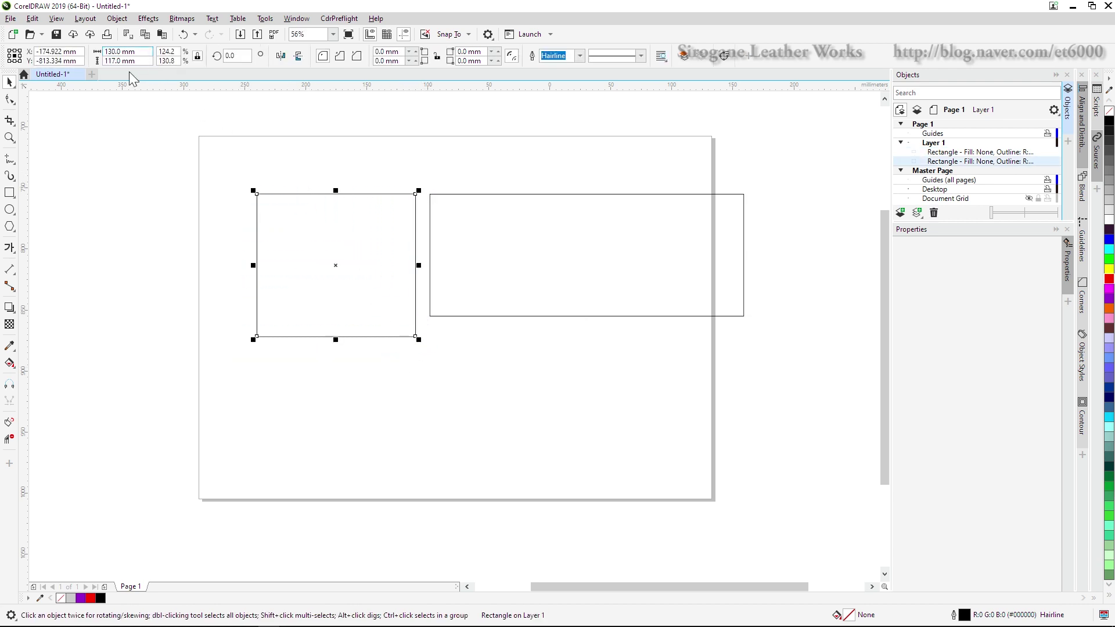
{"action": "left_click", "coordinate": [131, 54]}
{"action": "type", "text": "150"}
{"action": "key", "text": "Tab"}
{"action": "type", "text": "1"}
{"action": "key", "text": "Return"}
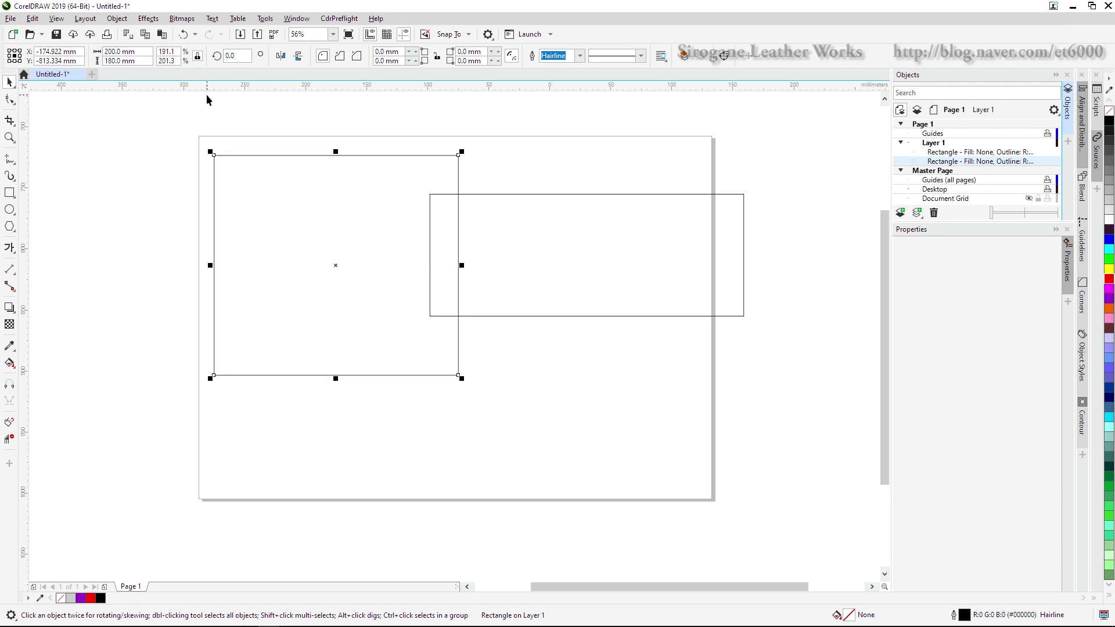
{"action": "mouse_move", "coordinate": [346, 276]}
{"action": "left_mouse_down"}
{"action": "mouse_move", "coordinate": [393, 415]}
{"action": "mouse_move", "coordinate": [366, 273]}
{"action": "left_mouse_up"}
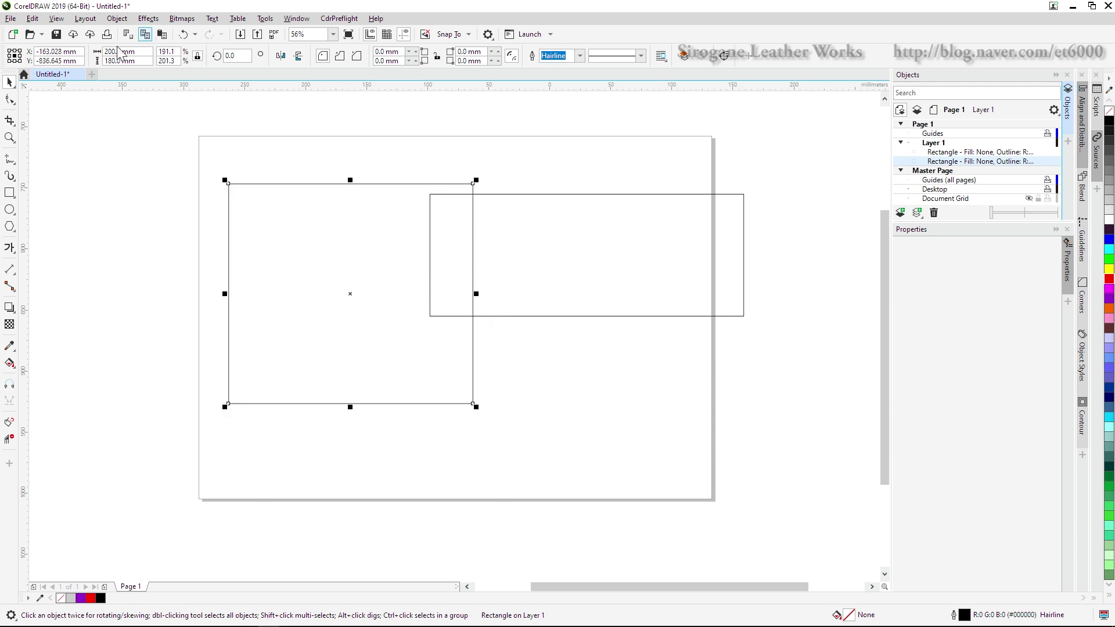
{"action": "left_click", "coordinate": [534, 246]}
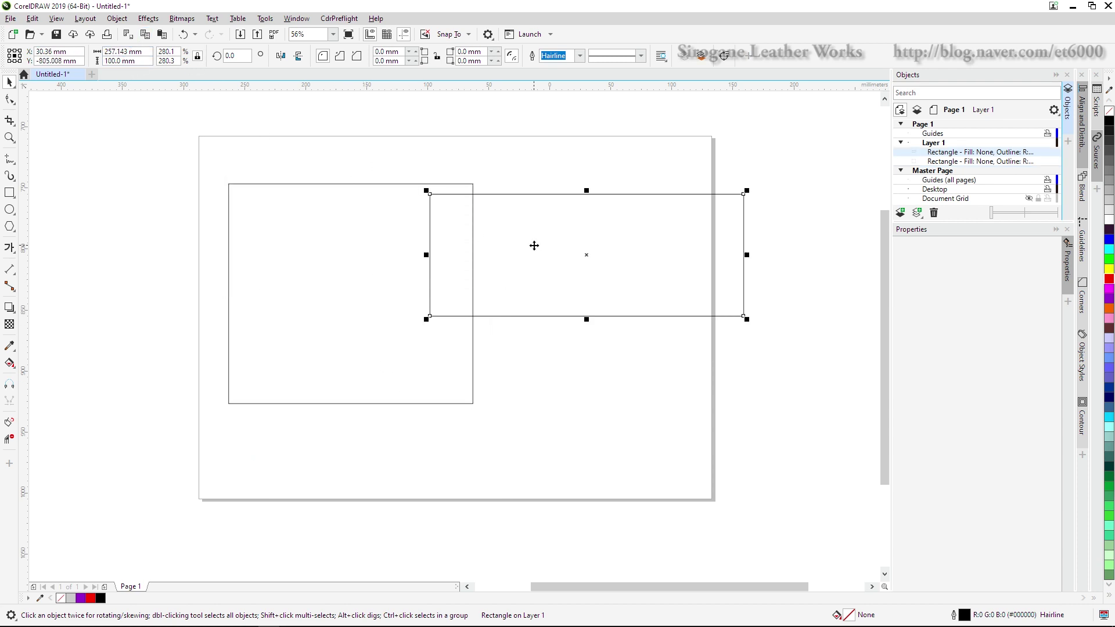
{"action": "left_click", "coordinate": [375, 262]}
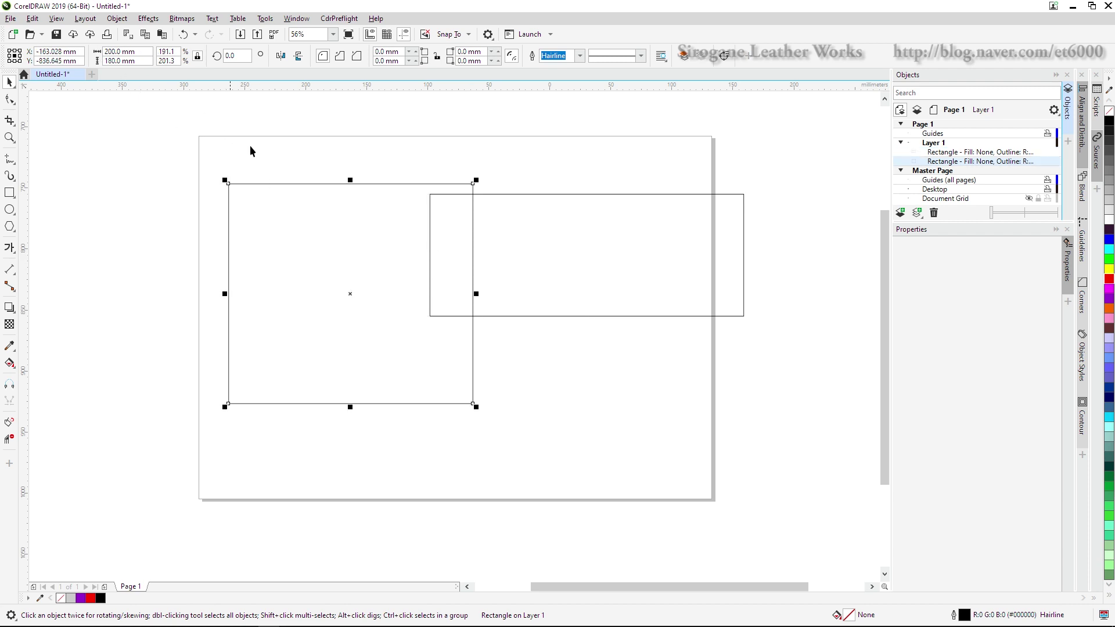
{"action": "left_click", "coordinate": [609, 247]}
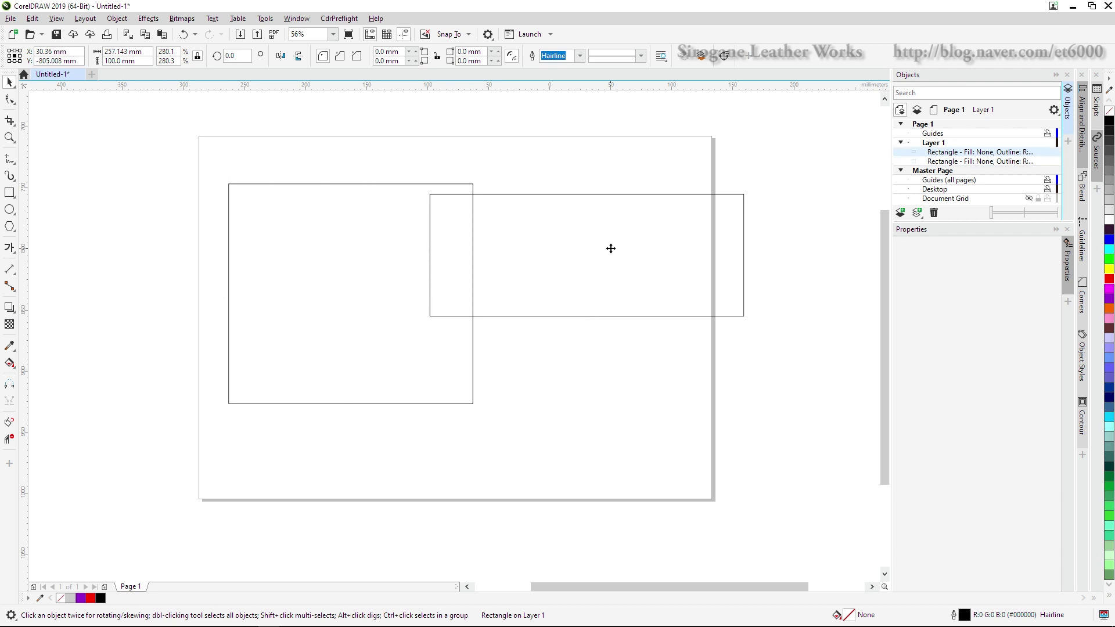
Step: Move the wide rectangle clear of the other one, and draw a rectangle about 36 × 47 mm beneath it, adjusting its position
{"action": "left_click_drag", "start_coordinate": [585, 232], "coordinate": [613, 219]}
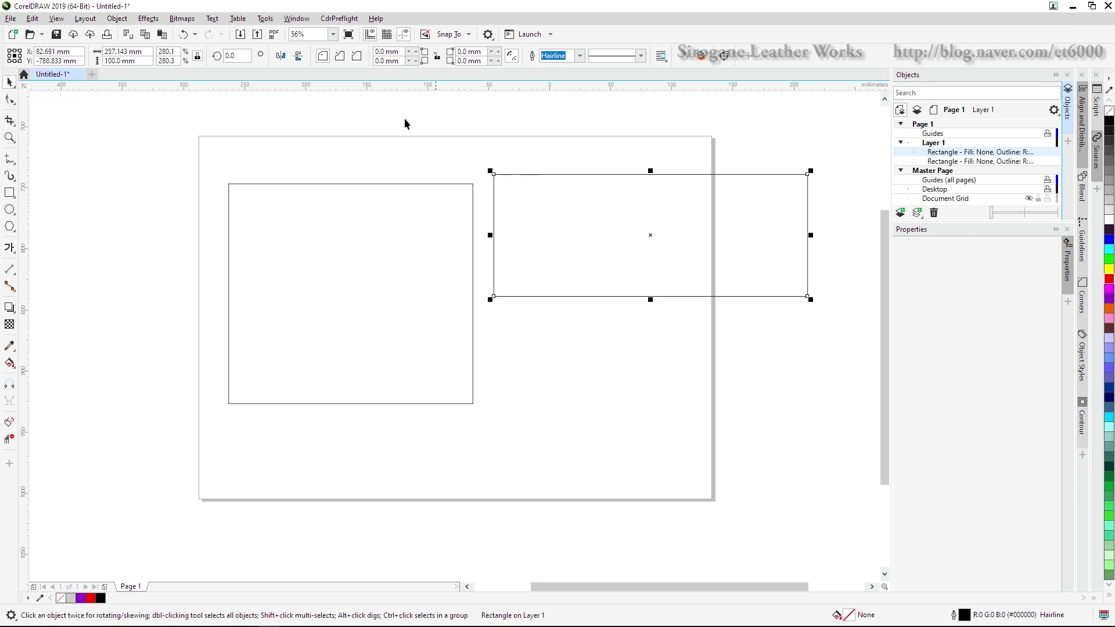
{"action": "left_click", "coordinate": [198, 56]}
{"action": "left_click", "coordinate": [9, 192]}
{"action": "left_click_drag", "start_coordinate": [528, 336], "coordinate": [574, 398]}
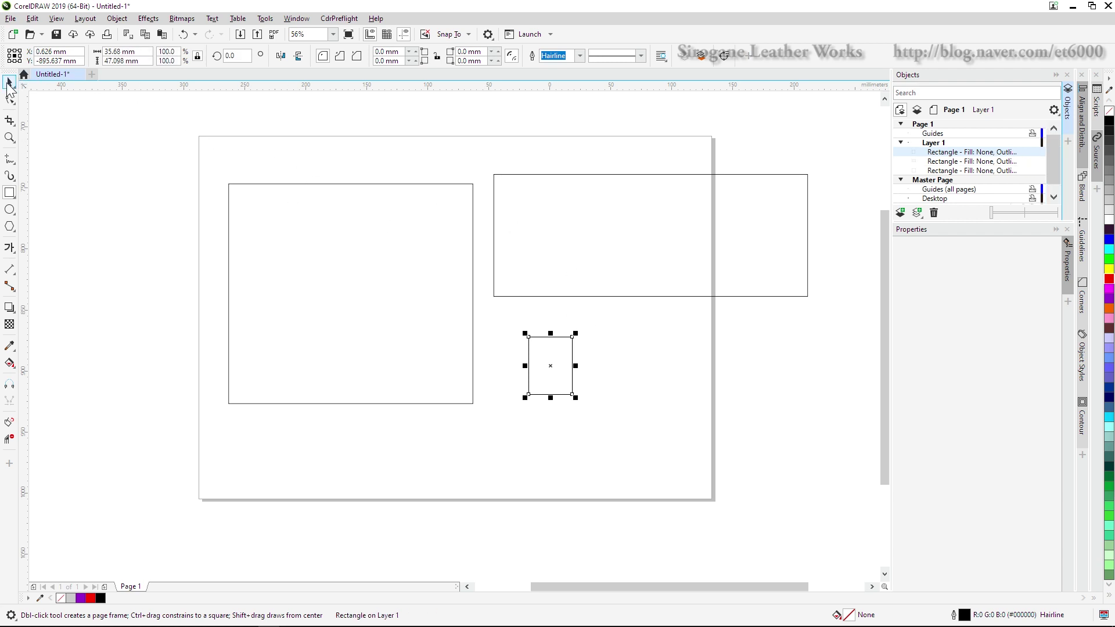
{"action": "left_click", "coordinate": [10, 82]}
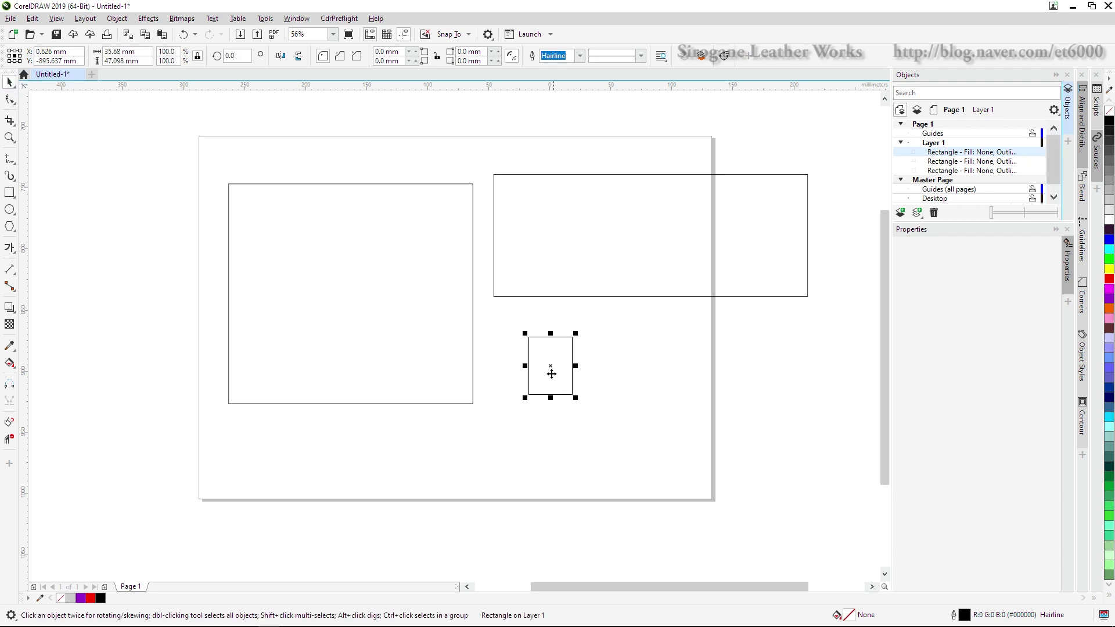
{"action": "left_click_drag", "start_coordinate": [550, 375], "coordinate": [527, 384]}
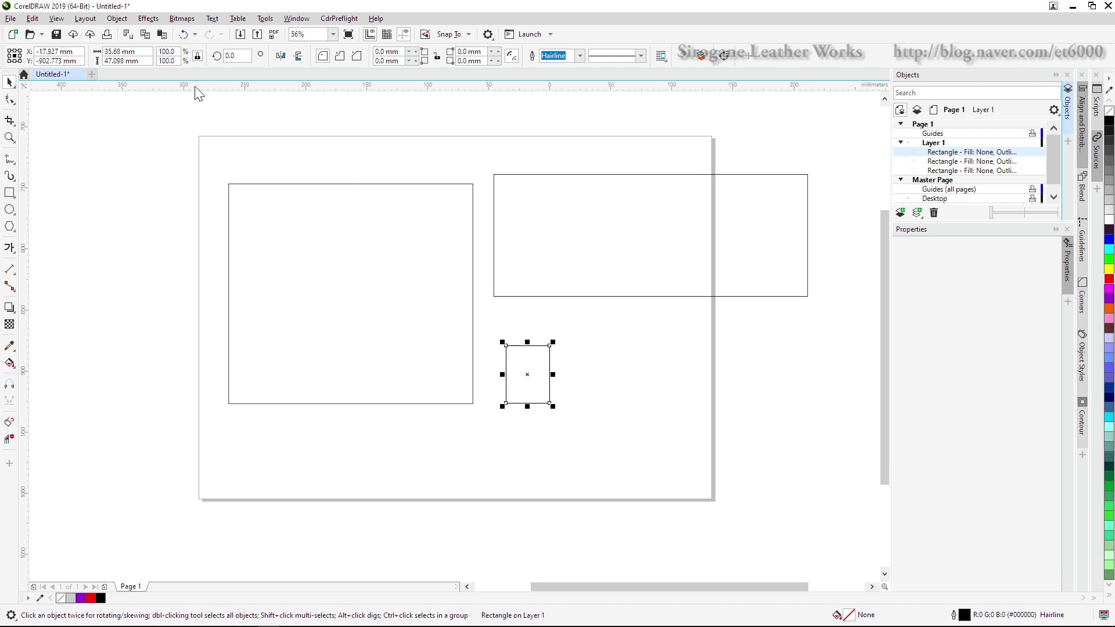
{"action": "left_click_drag", "start_coordinate": [516, 355], "coordinate": [512, 333]}
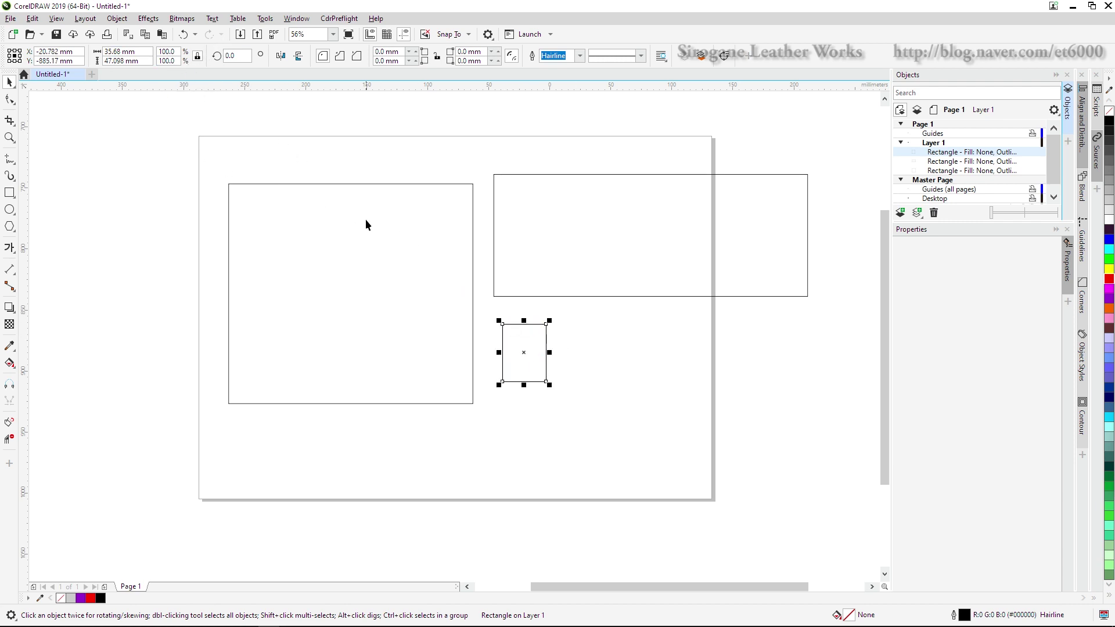
Step: Delete the two large rectangles, keeping only the small one
{"action": "left_click", "coordinate": [551, 418]}
{"action": "left_click", "coordinate": [554, 250]}
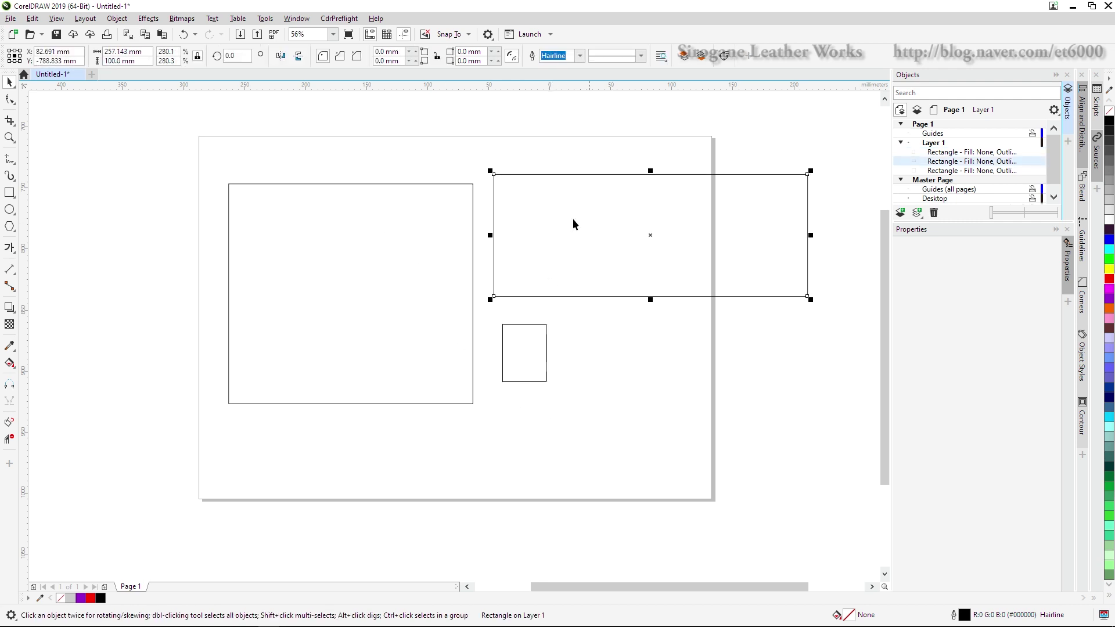
{"action": "key", "text": "Delete"}
{"action": "left_click", "coordinate": [403, 316]}
{"action": "key", "text": "Delete"}
Step: Scale the remaining rectangle proportionally to about 95 × 126 mm and move it toward the page centre
{"action": "left_click_drag", "start_coordinate": [513, 354], "coordinate": [399, 387]}
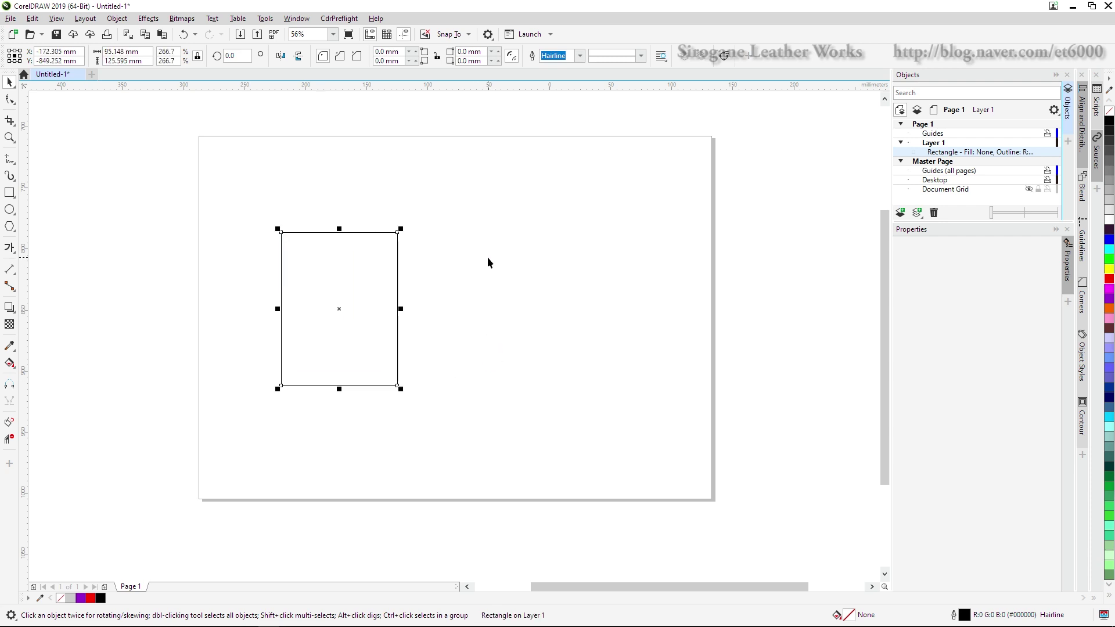
{"action": "left_click", "coordinate": [518, 286]}
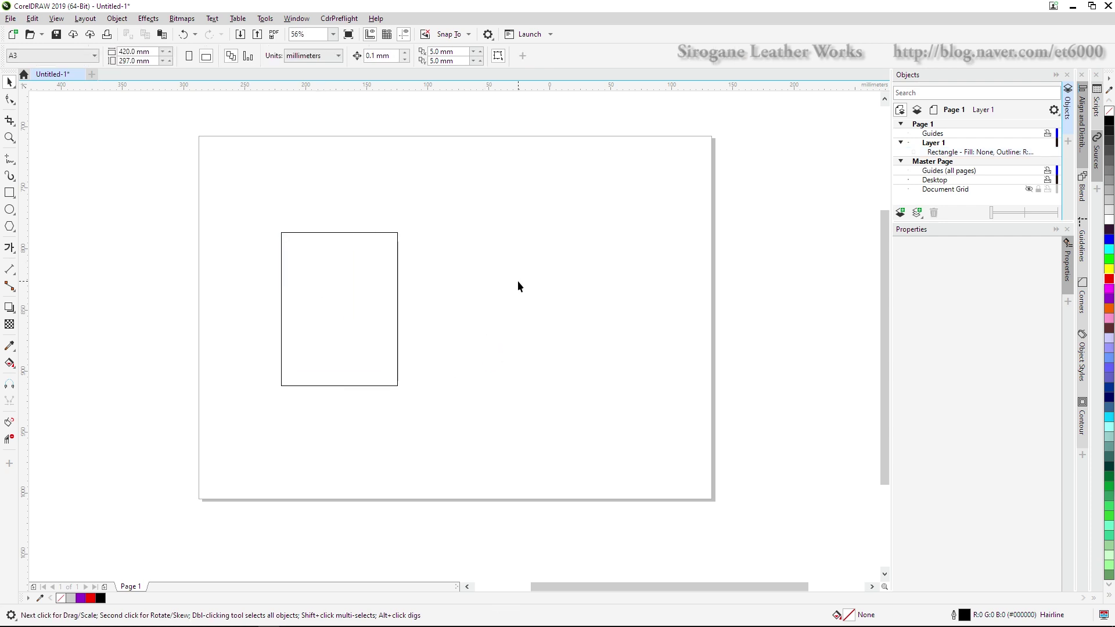
{"action": "left_click", "coordinate": [396, 304]}
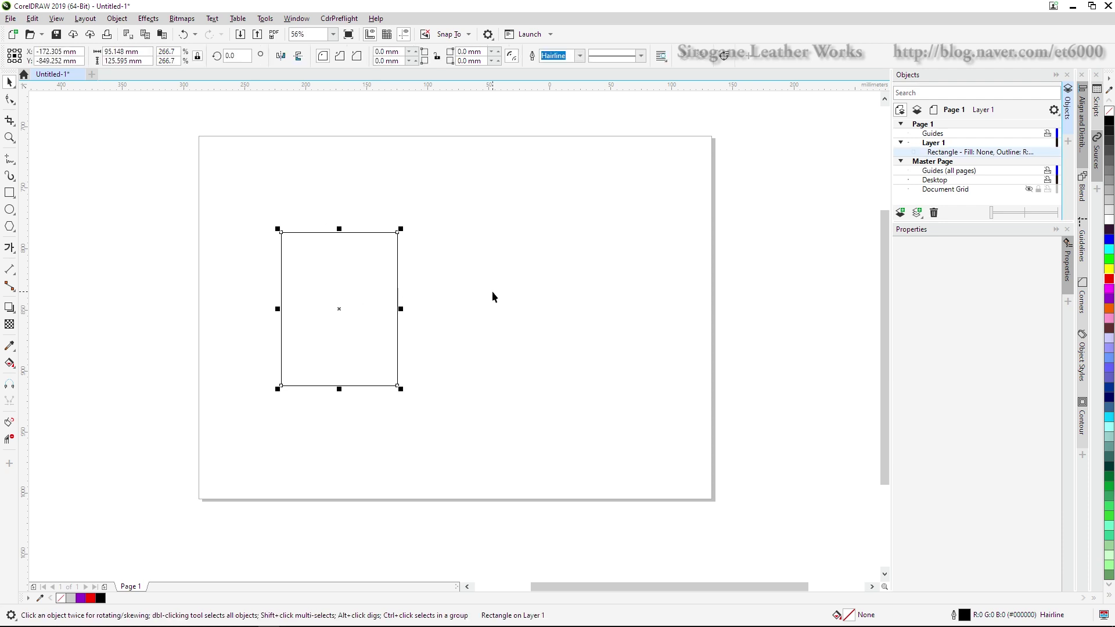
{"action": "left_click_drag", "start_coordinate": [365, 279], "coordinate": [440, 265]}
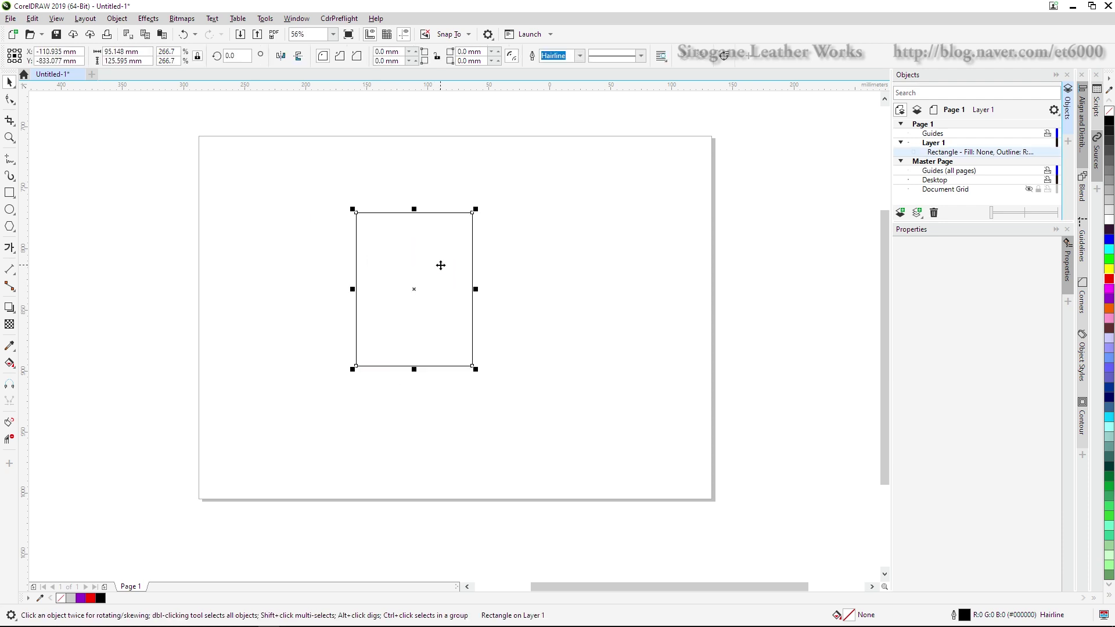
Step: Set the rectangle's rotation angle to 40°, and change it to -40° to tilt it the other way
{"action": "double_click", "coordinate": [239, 56]}
{"action": "type", "text": "40"}
{"action": "key", "text": "Return"}
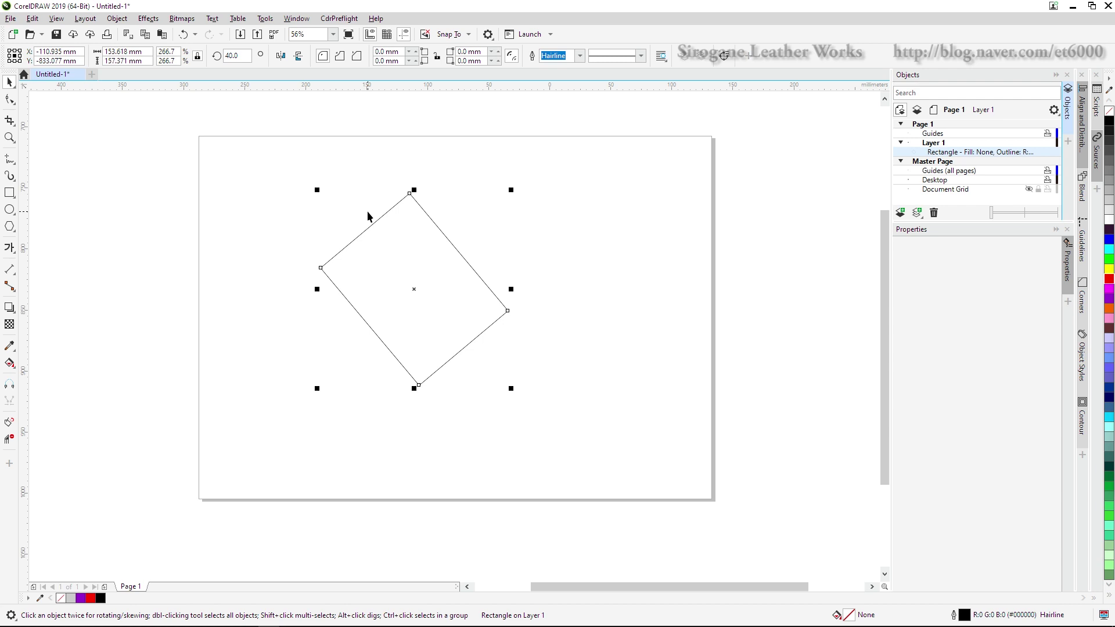
{"action": "double_click", "coordinate": [235, 55]}
{"action": "type", "text": "-40"}
{"action": "key", "text": "Return"}
Step: Switch the rectangle to rotation mode and rotate it freely clockwise about its centre in two turns
{"action": "left_click", "coordinate": [291, 270]}
{"action": "left_click", "coordinate": [428, 294]}
{"action": "left_click", "coordinate": [443, 273]}
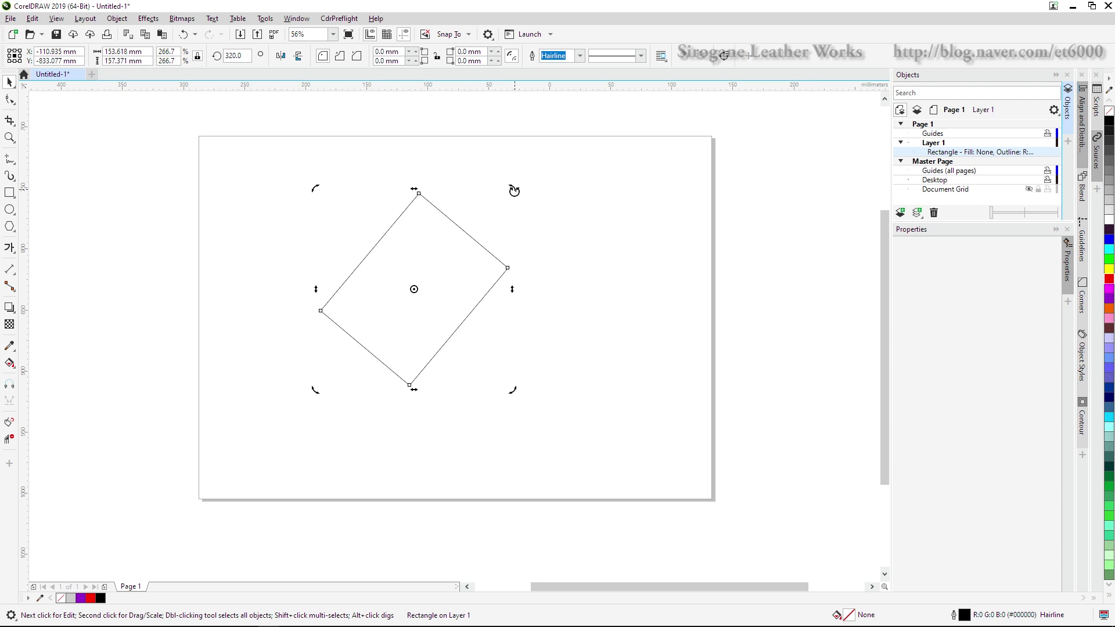
{"action": "left_click_drag", "start_coordinate": [513, 187], "coordinate": [546, 287]}
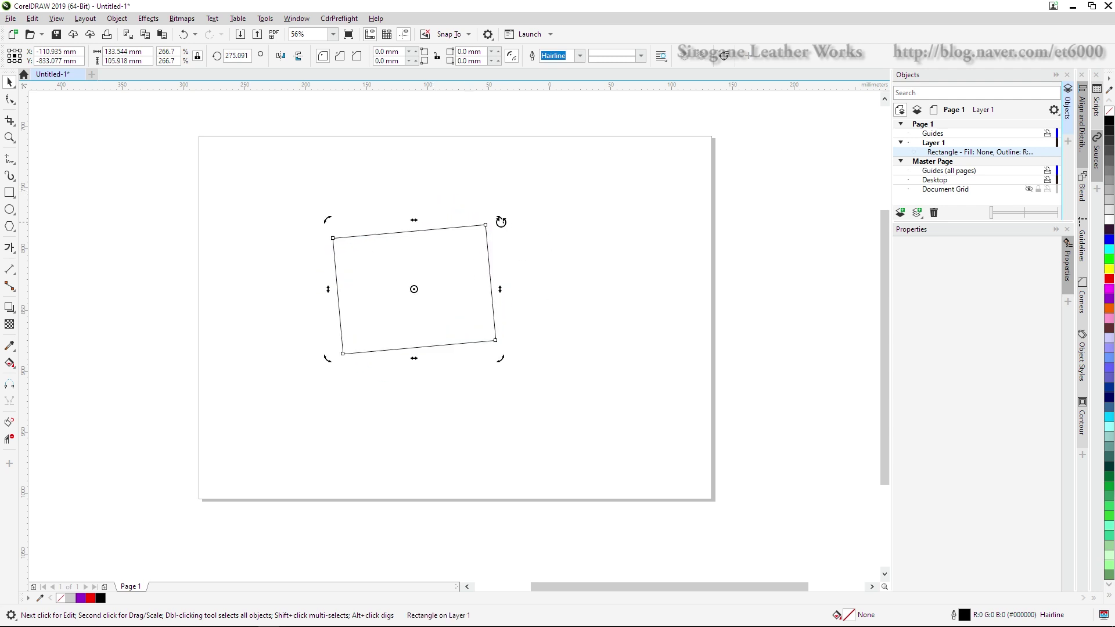
{"action": "left_click_drag", "start_coordinate": [501, 222], "coordinate": [522, 314]}
Step: Skew the rectangle freehand both horizontally and vertically into a tall, diamond-like parallelogram
{"action": "mouse_move", "coordinate": [500, 188]}
{"action": "left_mouse_down"}
{"action": "mouse_move", "coordinate": [523, 207]}
{"action": "mouse_move", "coordinate": [330, 191]}
{"action": "mouse_move", "coordinate": [511, 198]}
{"action": "left_mouse_up"}
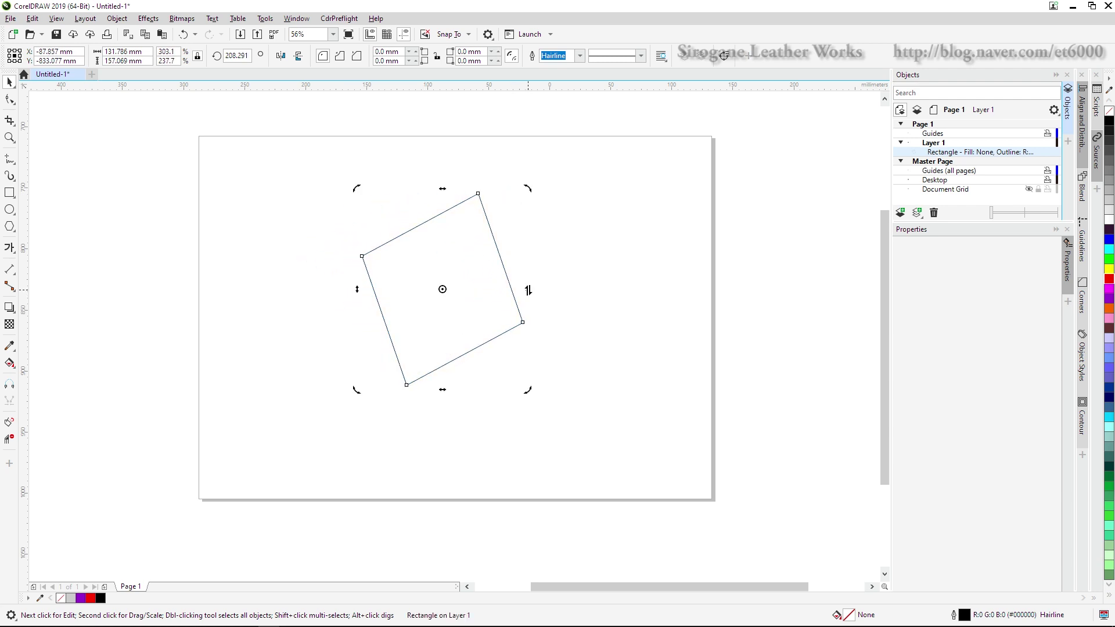
{"action": "left_click_drag", "start_coordinate": [529, 291], "coordinate": [531, 382]}
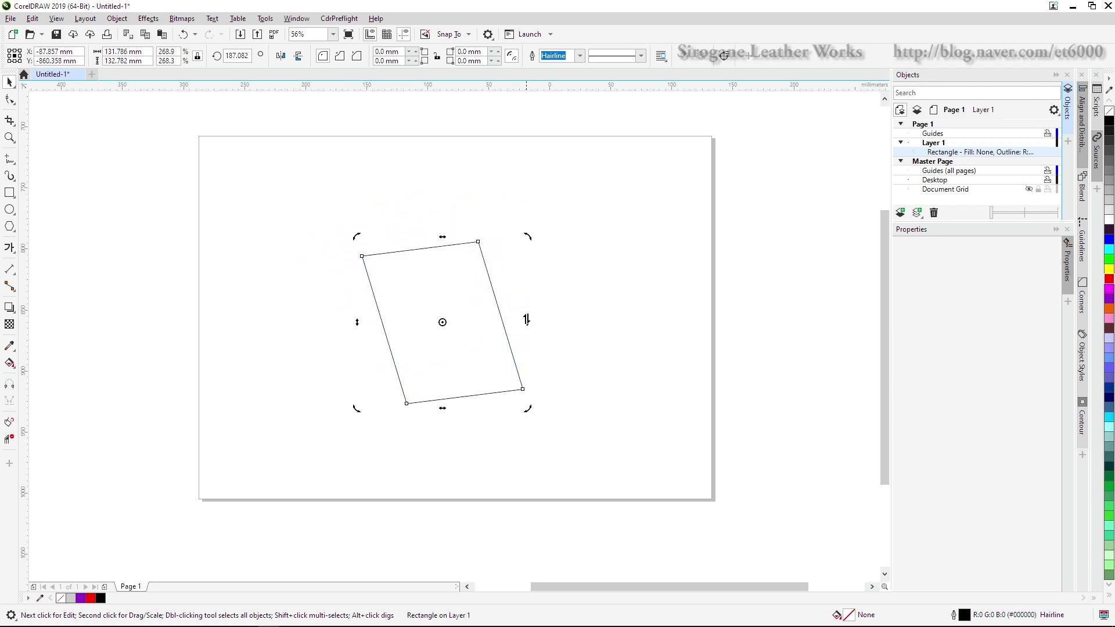
{"action": "left_click_drag", "start_coordinate": [526, 326], "coordinate": [531, 219]}
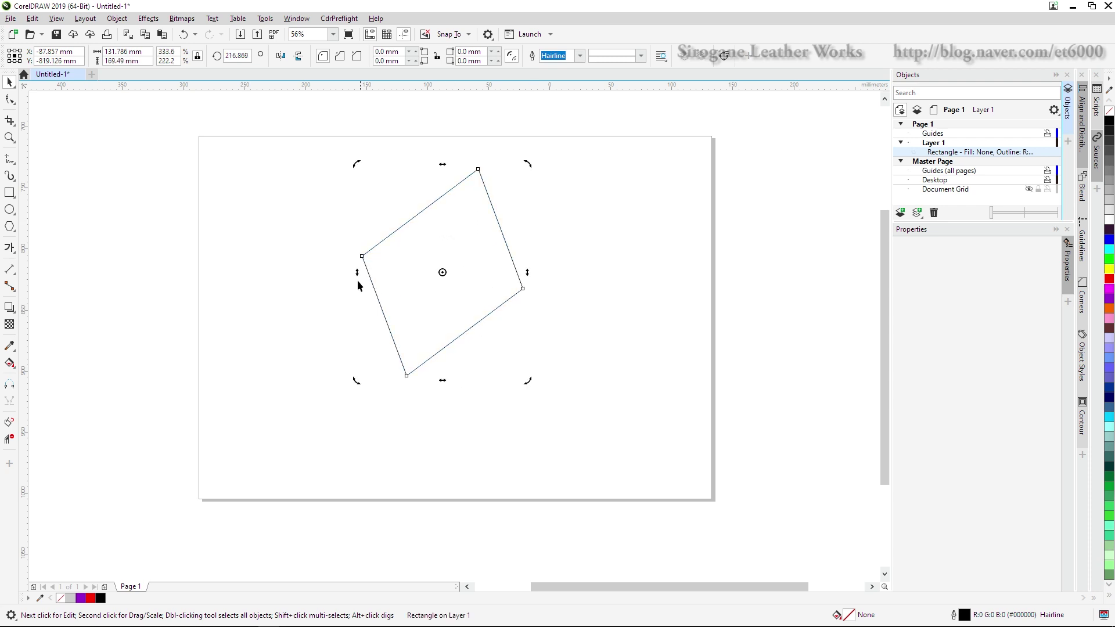
{"action": "left_click_drag", "start_coordinate": [356, 272], "coordinate": [347, 368]}
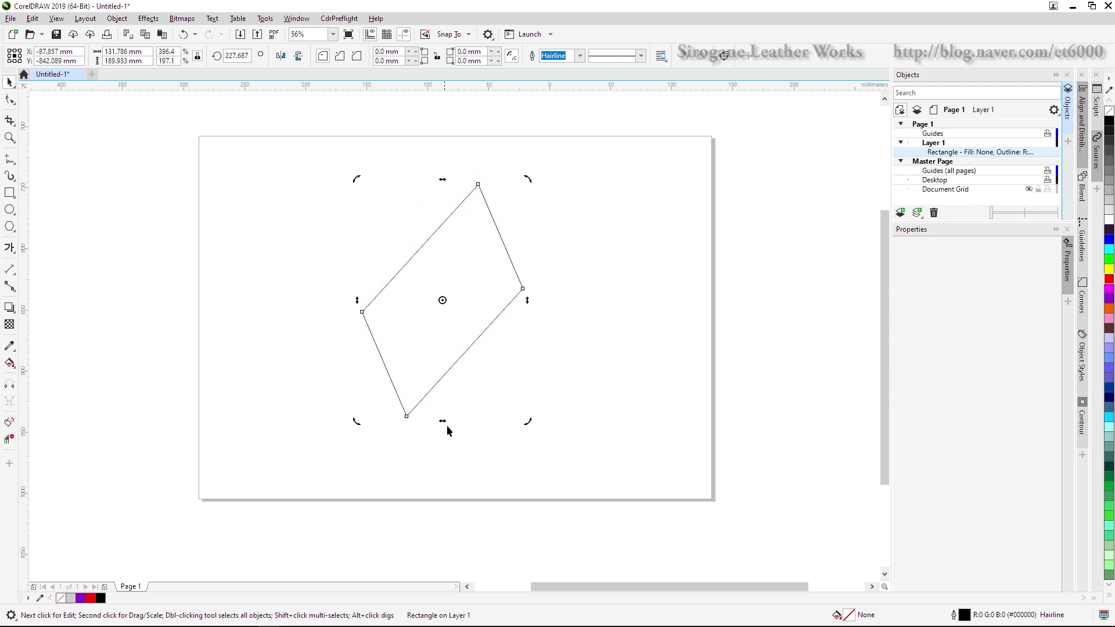
{"action": "left_click_drag", "start_coordinate": [441, 422], "coordinate": [492, 417]}
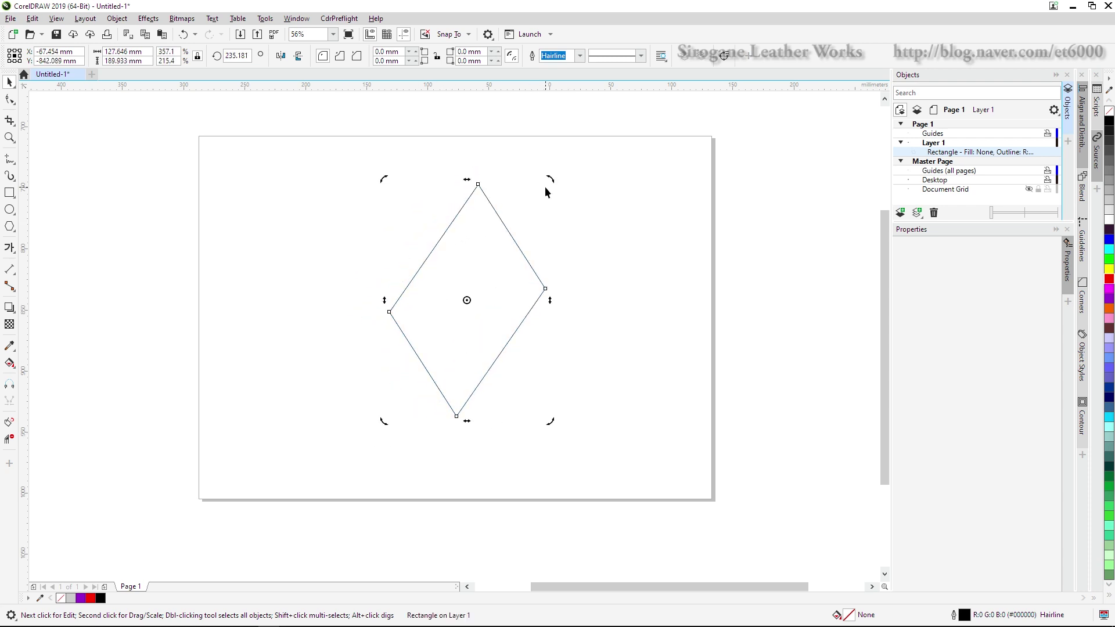
Step: Rotate the skewed shape clockwise to about 167°, and alternate it between scaling and rotation modes
{"action": "left_click_drag", "start_coordinate": [549, 181], "coordinate": [595, 329]}
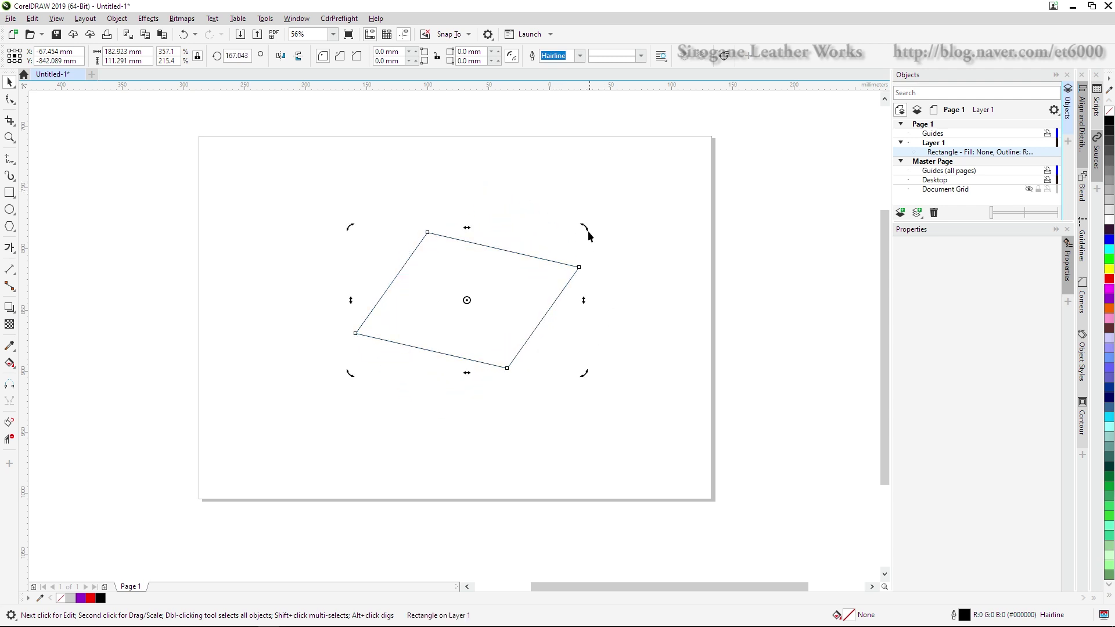
{"action": "left_click", "coordinate": [584, 294]}
{"action": "left_click", "coordinate": [518, 304]}
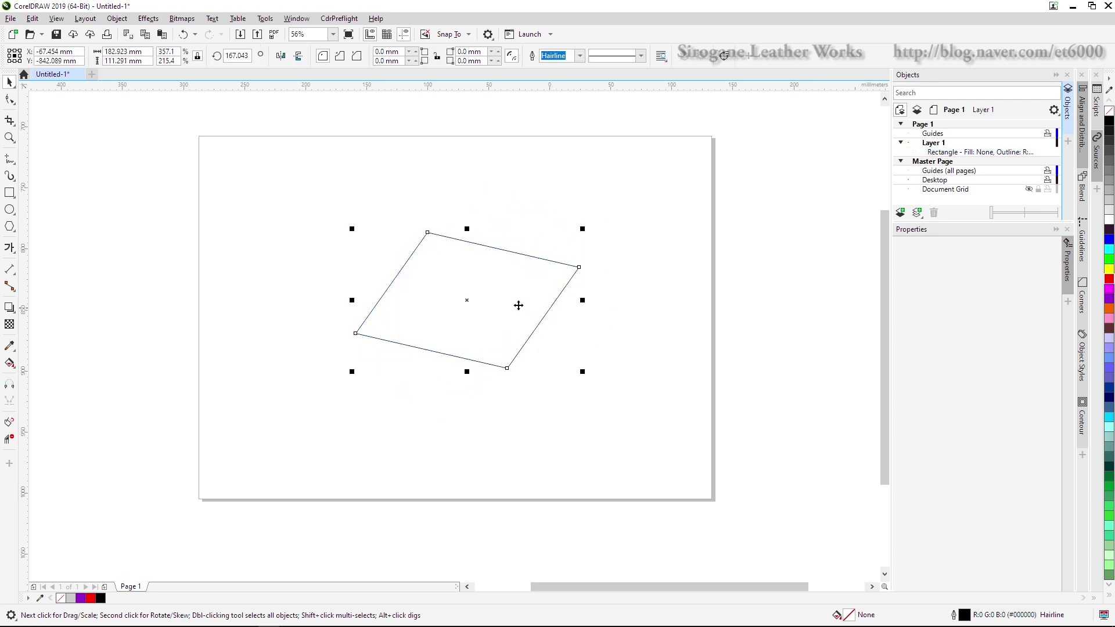
{"action": "left_click", "coordinate": [575, 218]}
{"action": "left_click", "coordinate": [505, 288]}
{"action": "left_click", "coordinate": [510, 264]}
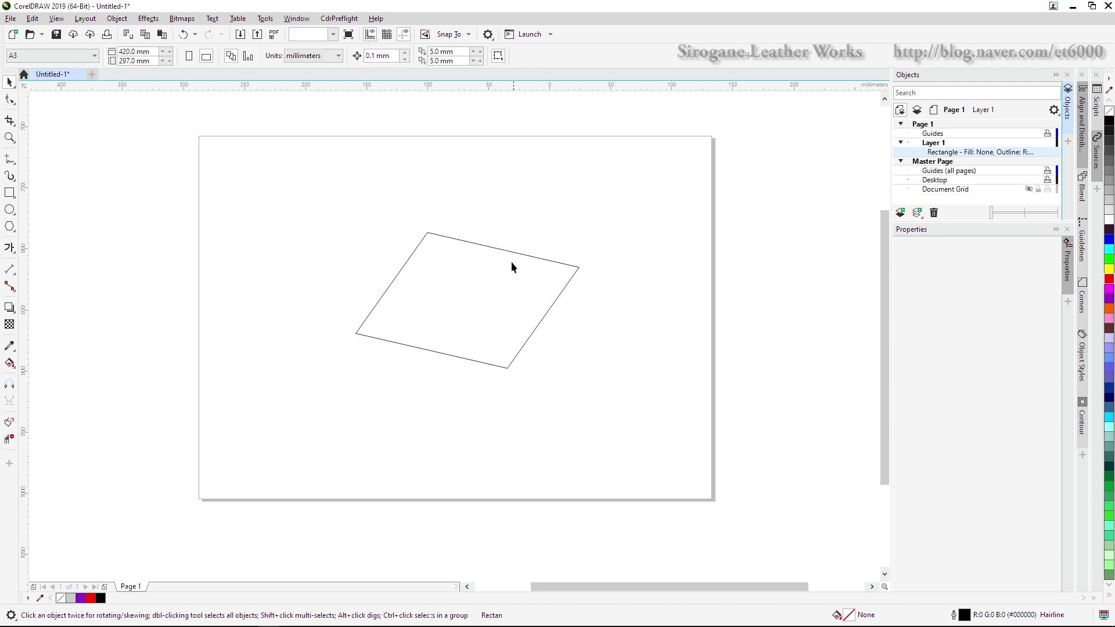
{"action": "left_click", "coordinate": [505, 281]}
{"action": "left_click", "coordinate": [506, 280]}
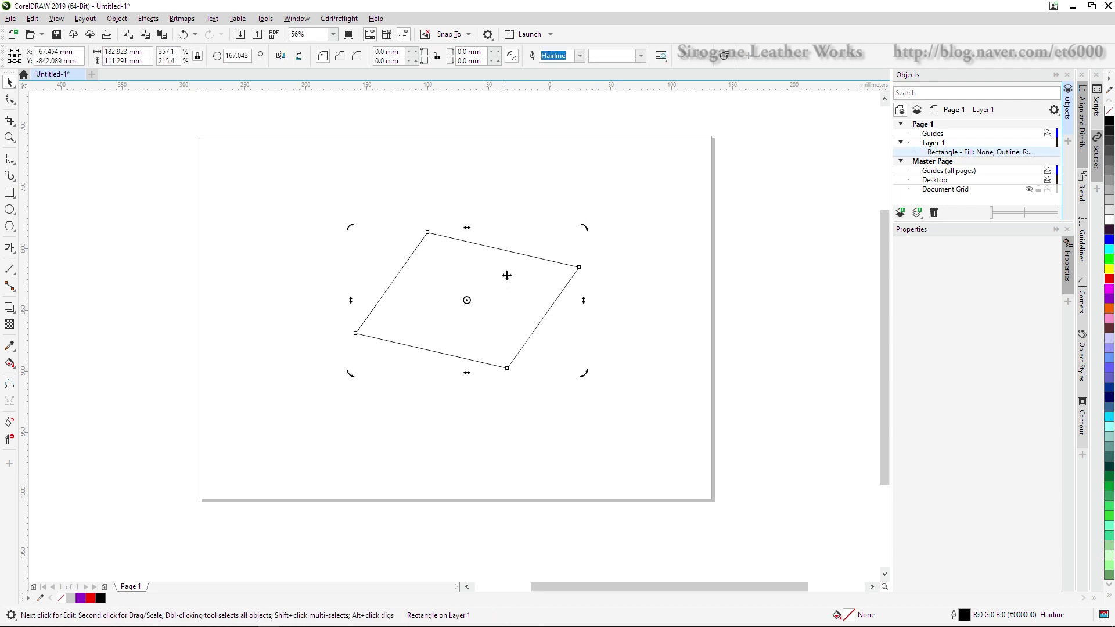
Step: Move the parallelogram to the upper-left area of the page
{"action": "left_click", "coordinate": [404, 175]}
{"action": "left_click_drag", "start_coordinate": [430, 241], "coordinate": [323, 187]}
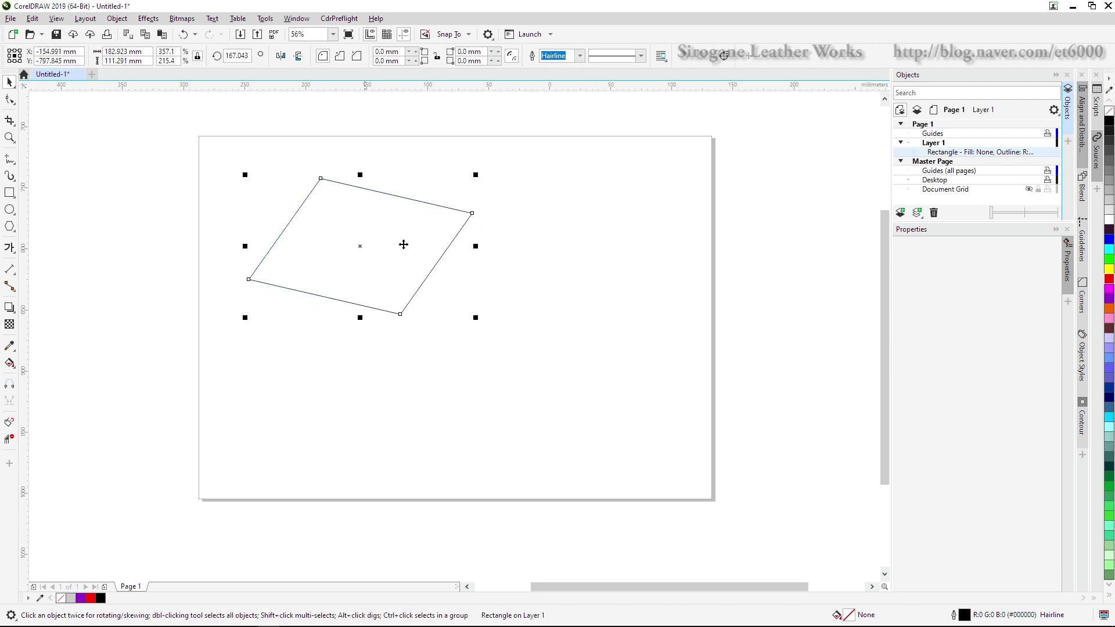
{"action": "left_click_drag", "start_coordinate": [406, 251], "coordinate": [407, 248]}
Step: Rotate the parallelogram clockwise to about 70° and move it down and slightly left
{"action": "left_click", "coordinate": [520, 276]}
{"action": "left_click", "coordinate": [419, 286]}
{"action": "left_click", "coordinate": [415, 286]}
{"action": "left_click_drag", "start_coordinate": [475, 173], "coordinate": [462, 334]}
{"action": "left_click_drag", "start_coordinate": [407, 258], "coordinate": [382, 322]}
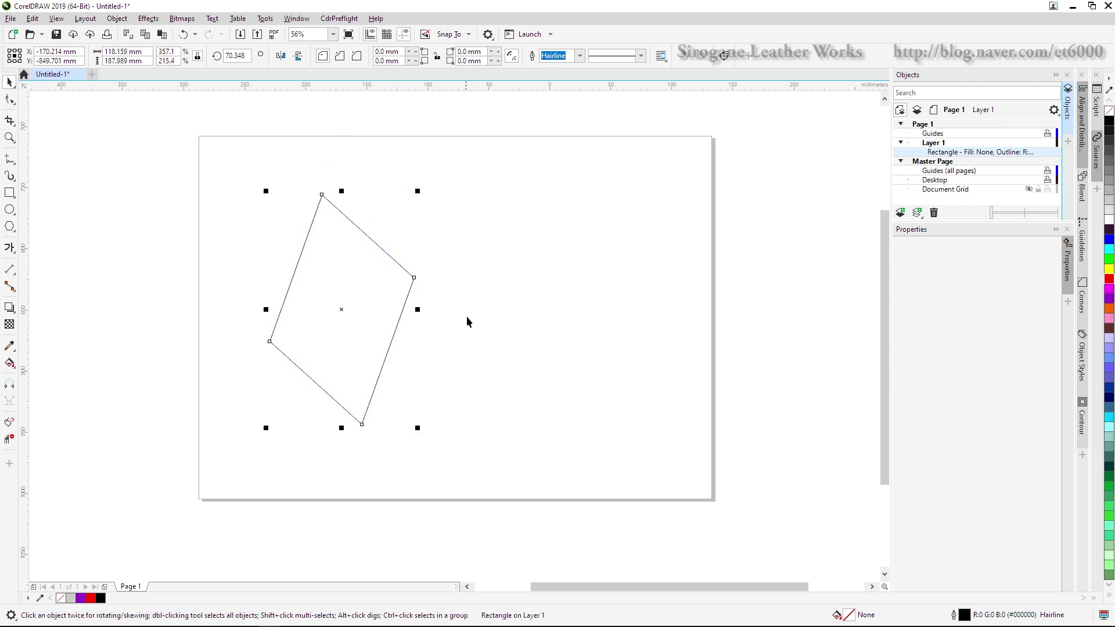
Step: Select the parallelogram and delete it from the page
{"action": "left_click", "coordinate": [493, 306]}
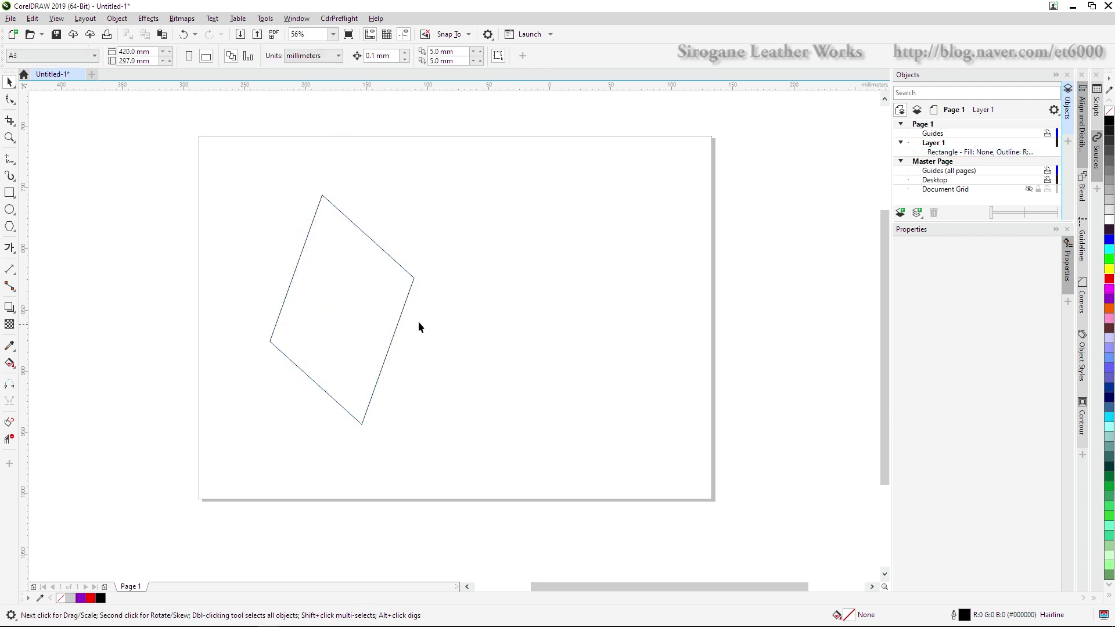
{"action": "left_click", "coordinate": [399, 320]}
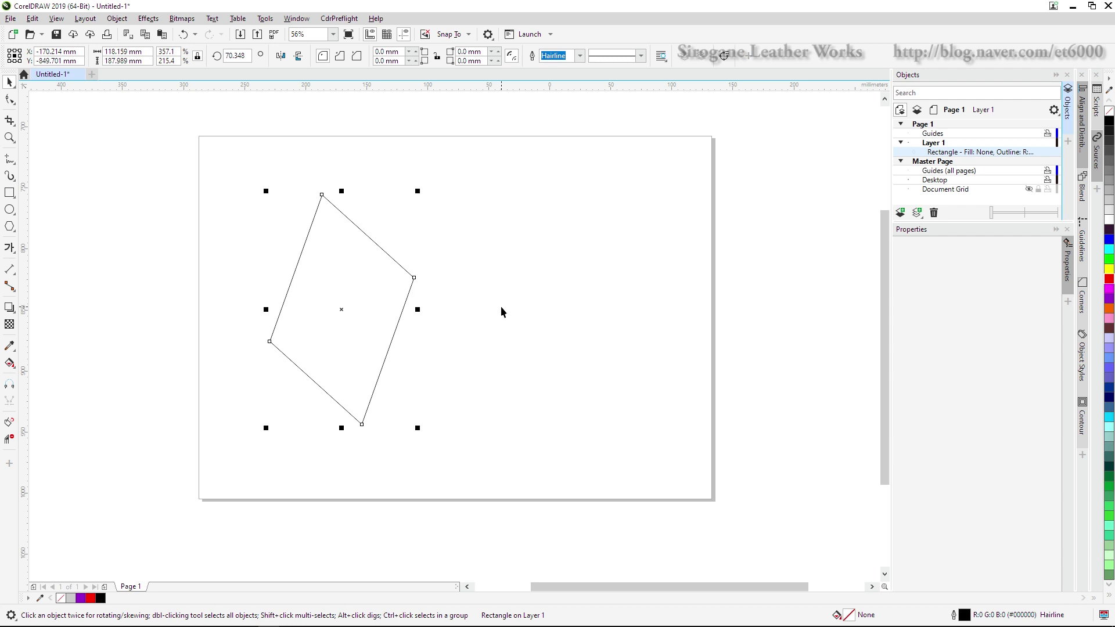
{"action": "left_click", "coordinate": [386, 291]}
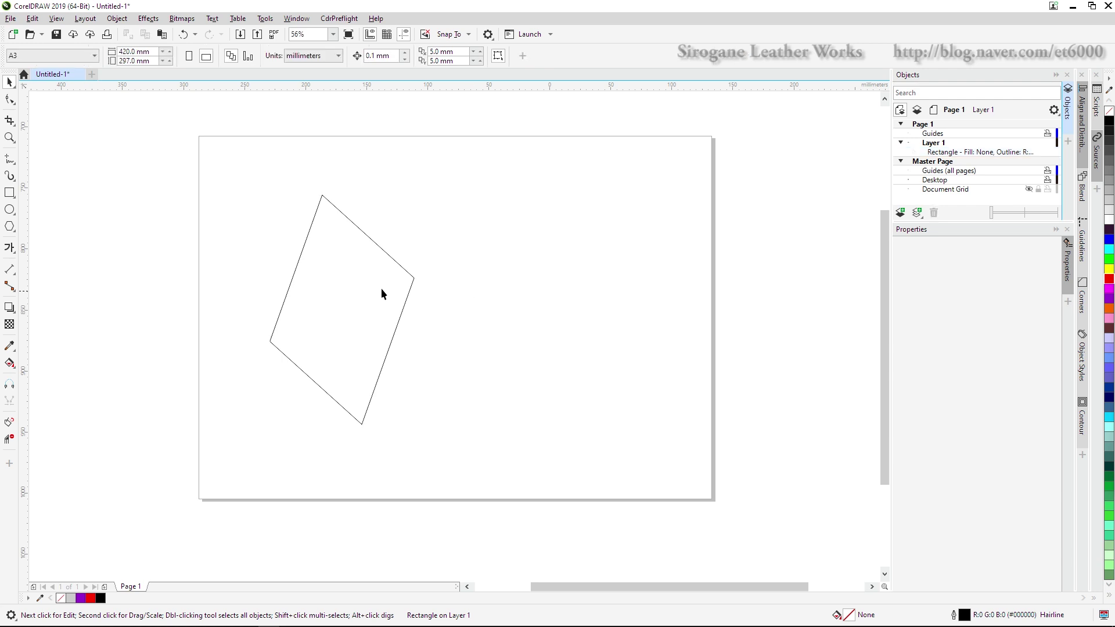
{"action": "left_click", "coordinate": [374, 289]}
{"action": "key", "text": "Delete"}
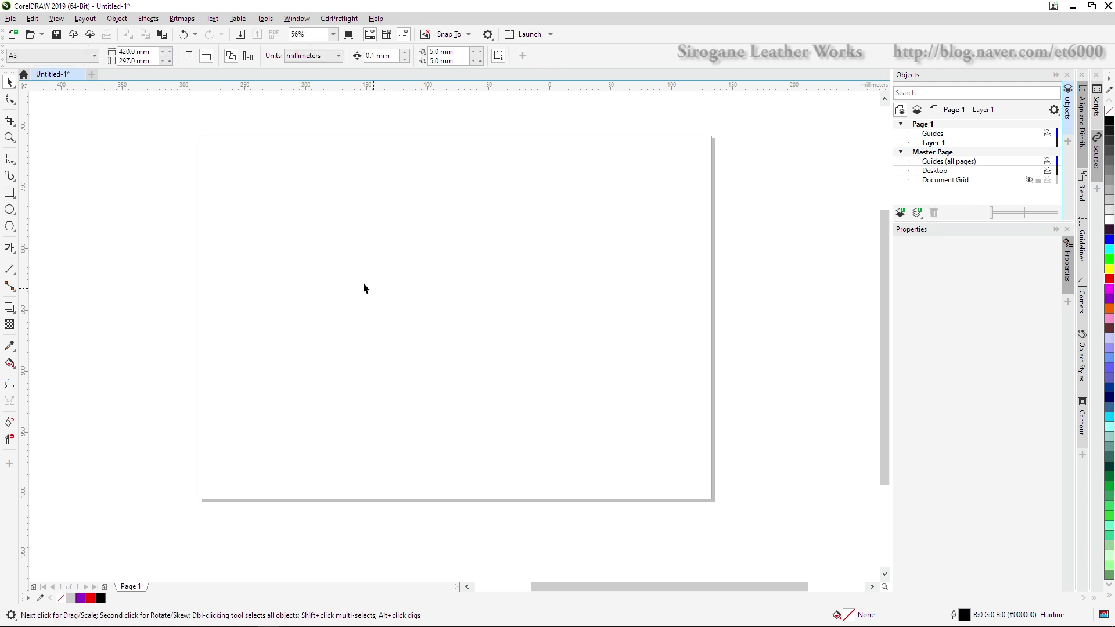
Step: Draw a new upright rectangle about 91 × 134 mm in the left half of the page and deselect it
{"action": "left_click", "coordinate": [10, 192]}
{"action": "left_click_drag", "start_coordinate": [294, 205], "coordinate": [407, 368]}
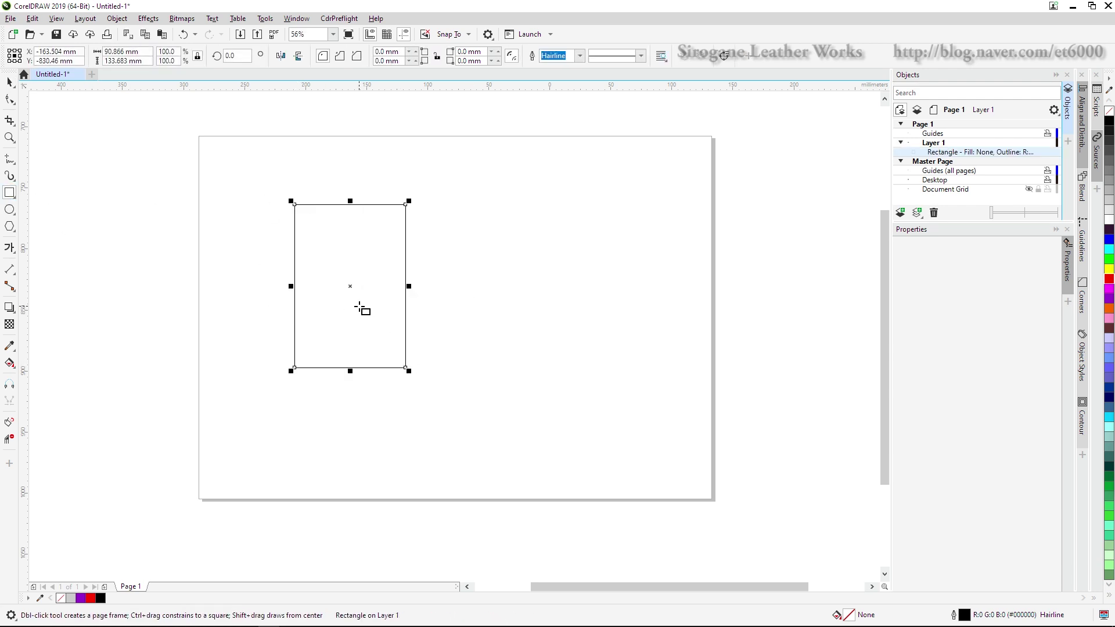
{"action": "left_click", "coordinate": [9, 82]}
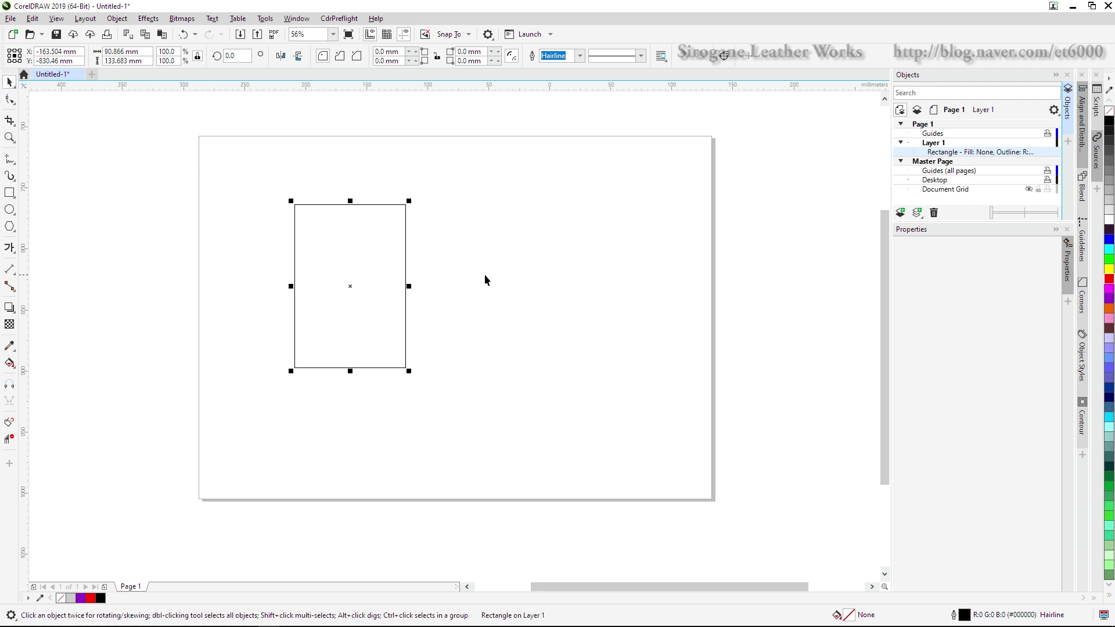
{"action": "left_click", "coordinate": [481, 303]}
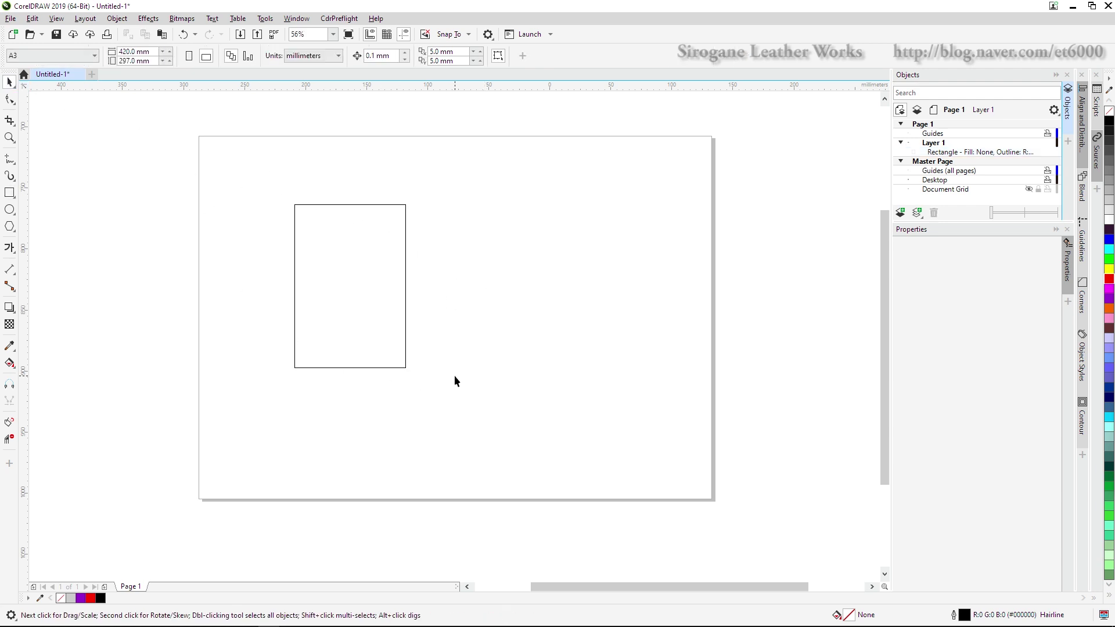
Step: Select the rectangle, switch it to rotation mode and back, and move it by its centre to about X -61 mm, Y -824 mm
{"action": "left_click", "coordinate": [381, 276]}
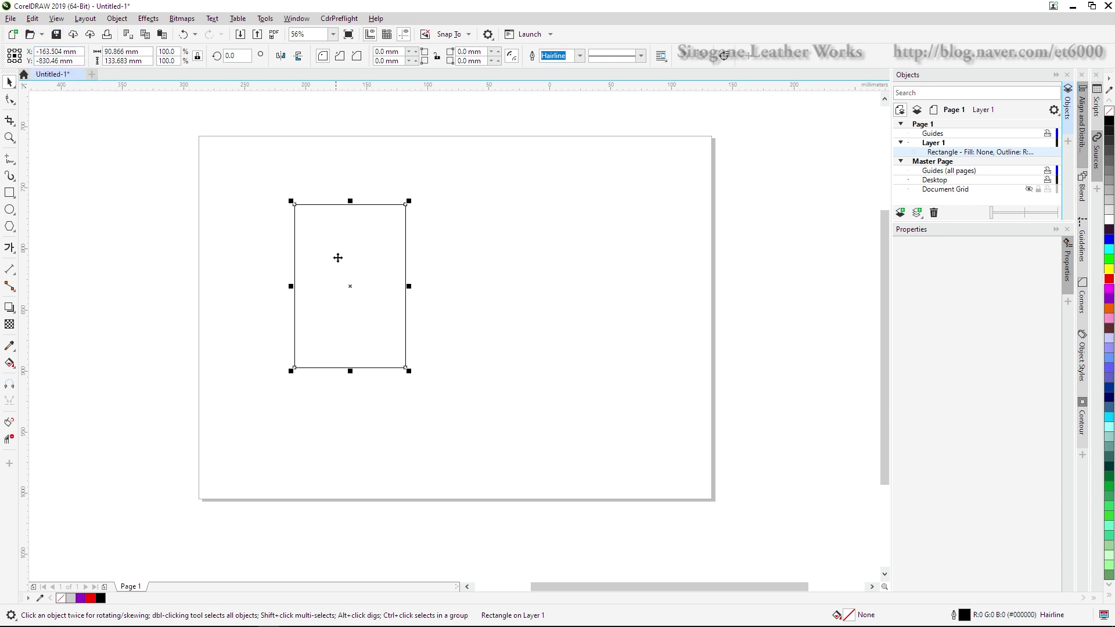
{"action": "left_click", "coordinate": [352, 288]}
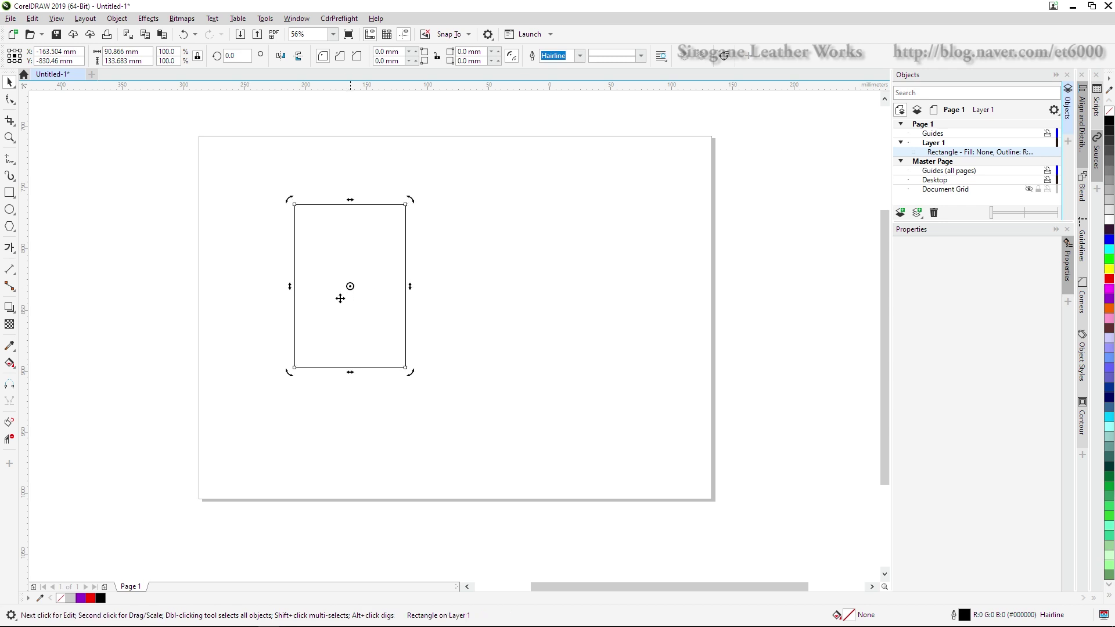
{"action": "left_click", "coordinate": [382, 293]}
{"action": "left_click", "coordinate": [349, 285]}
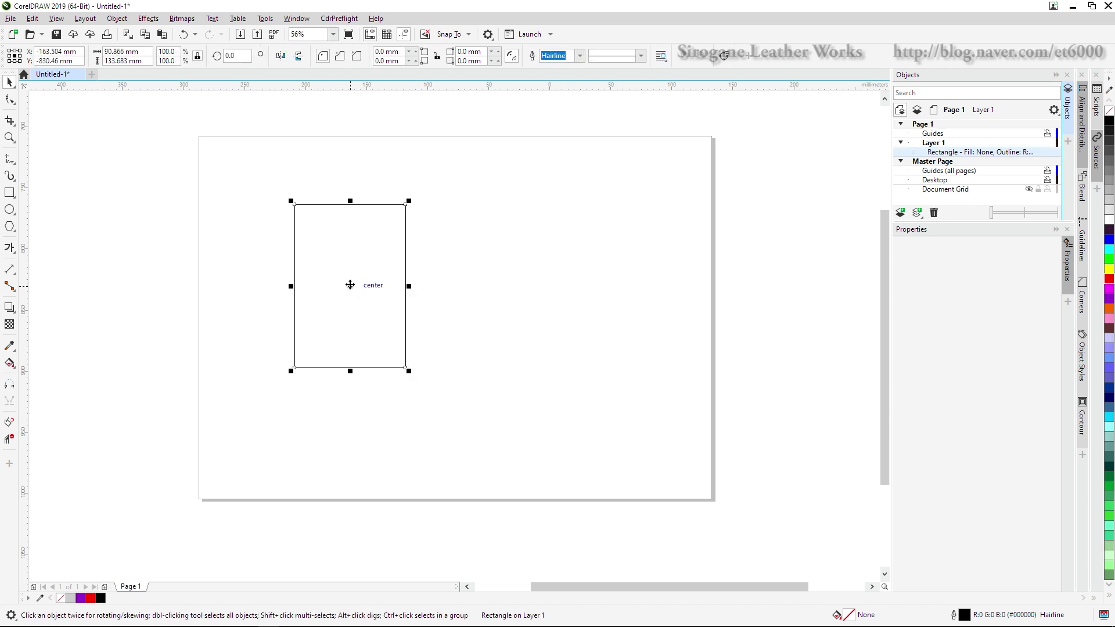
{"action": "left_click_drag", "start_coordinate": [349, 284], "coordinate": [480, 284]}
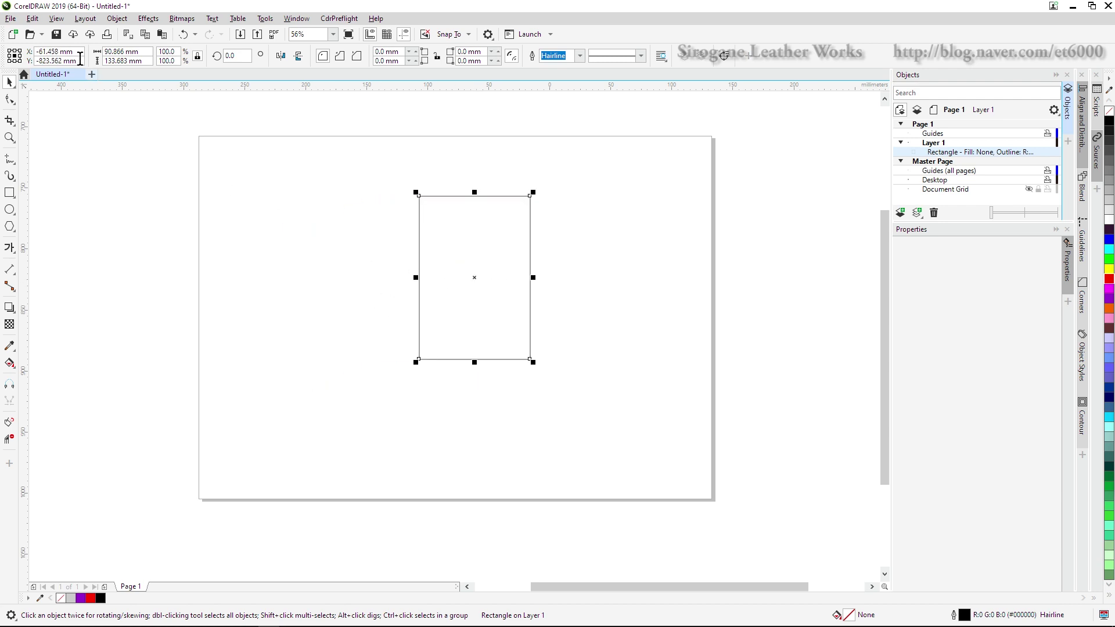
Step: Set the rectangle's X position to -100 mm, deselect it and select it again
{"action": "left_click", "coordinate": [54, 52]}
{"action": "type", "text": "-100"}
{"action": "key", "text": "Return"}
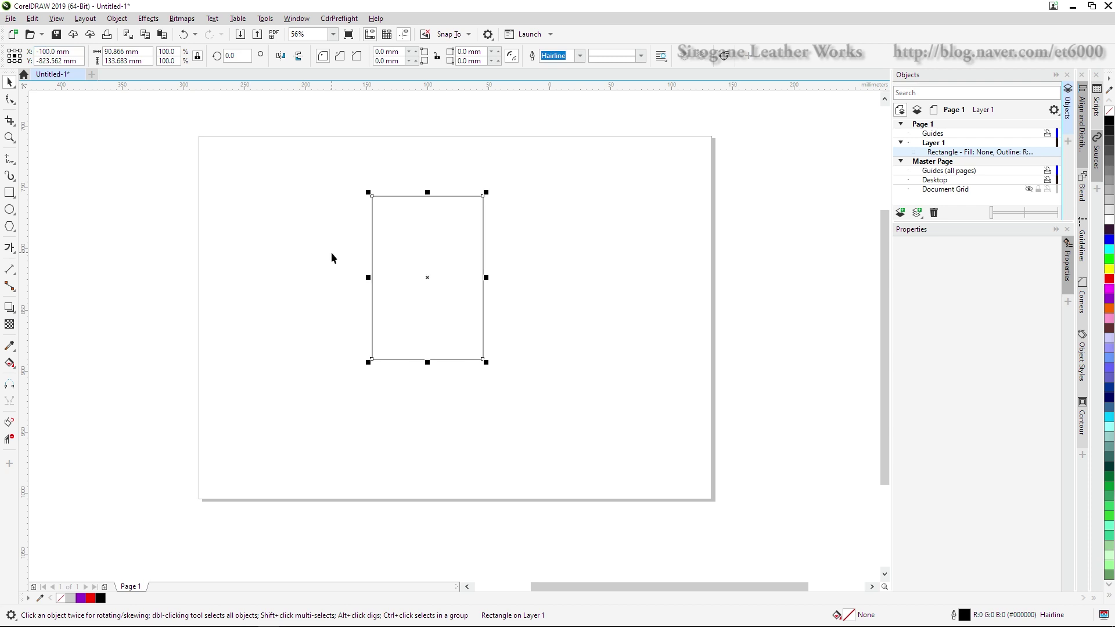
{"action": "left_click", "coordinate": [310, 303]}
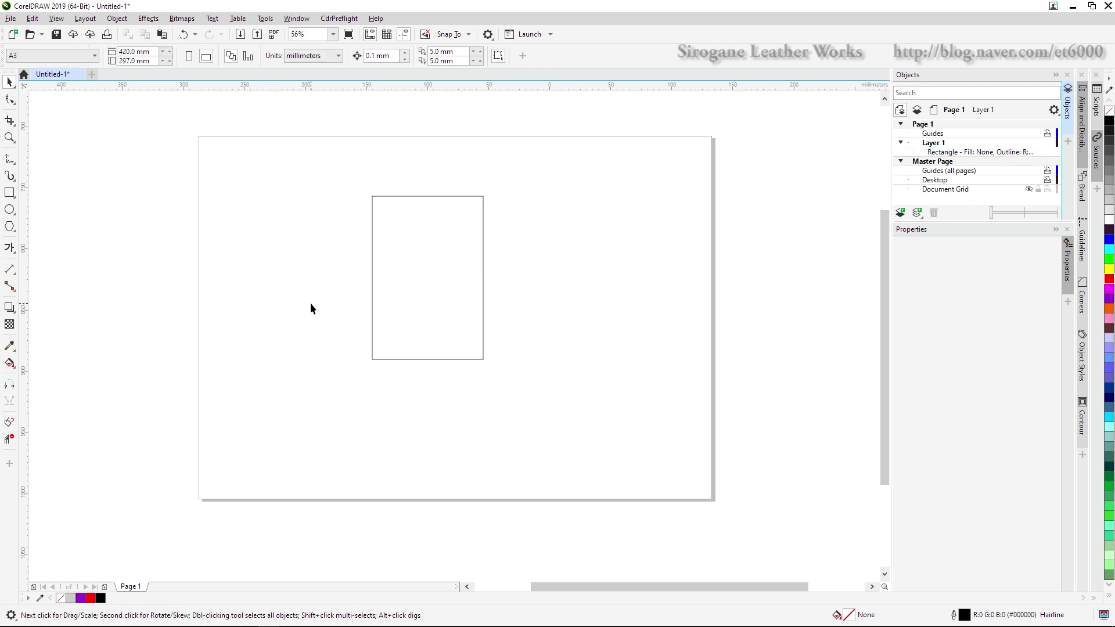
{"action": "left_click", "coordinate": [441, 311]}
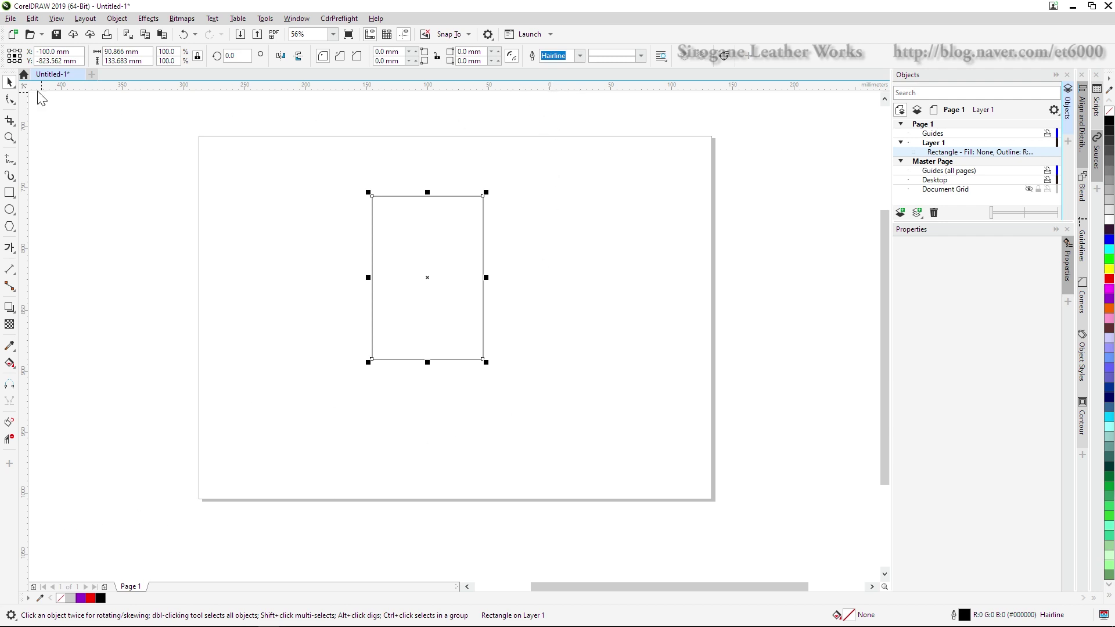
Step: Set the ruler origin at the page's lower-left corner and move the rectangle down to about X 184 mm, Y 153 mm
{"action": "left_click_drag", "start_coordinate": [26, 88], "coordinate": [199, 499]}
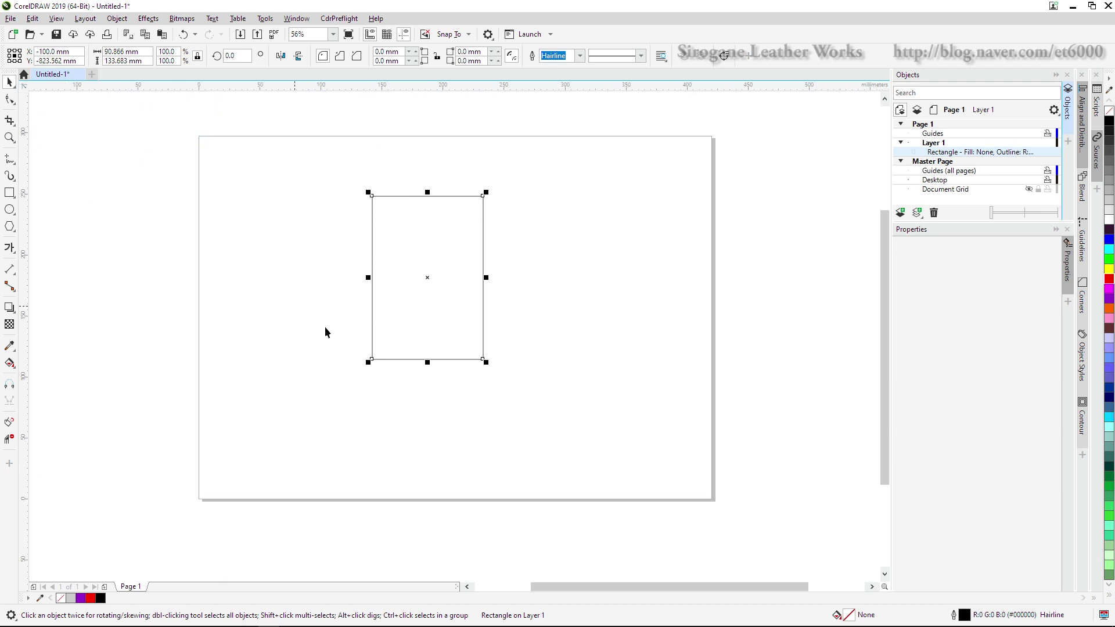
{"action": "left_click", "coordinate": [381, 379]}
{"action": "left_click", "coordinate": [414, 359]}
{"action": "left_click_drag", "start_coordinate": [431, 310], "coordinate": [427, 344]}
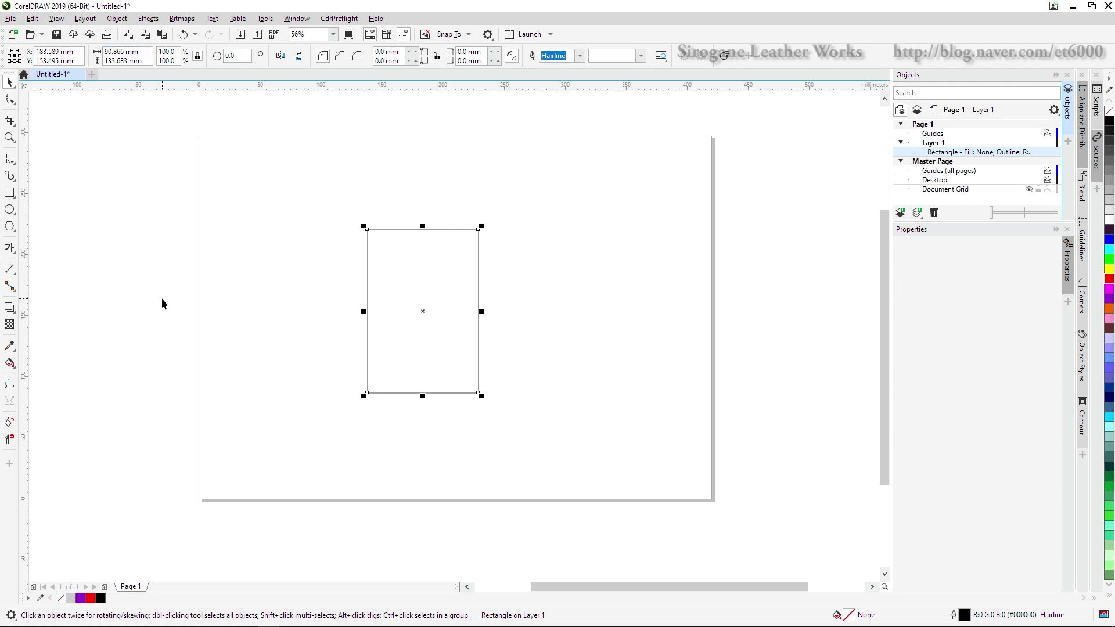
Step: Move the rectangle by its centre so the centre snaps to the page's lower-left corner at X 0, Y 0
{"action": "left_click", "coordinate": [636, 400]}
{"action": "left_click", "coordinate": [423, 311]}
{"action": "left_click", "coordinate": [424, 313]}
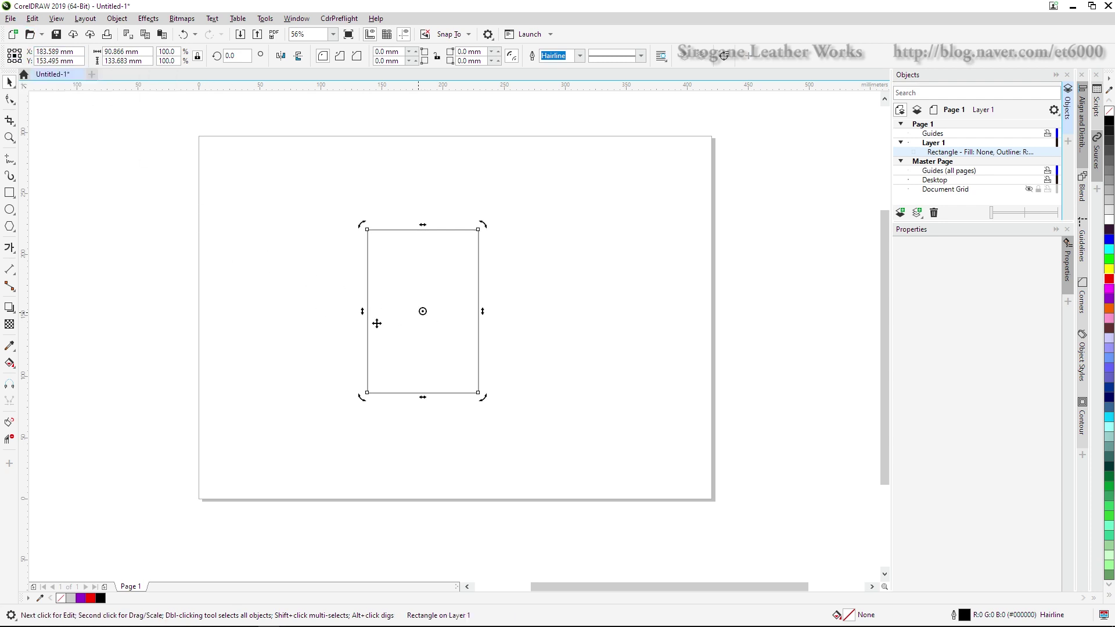
{"action": "left_click", "coordinate": [423, 320]}
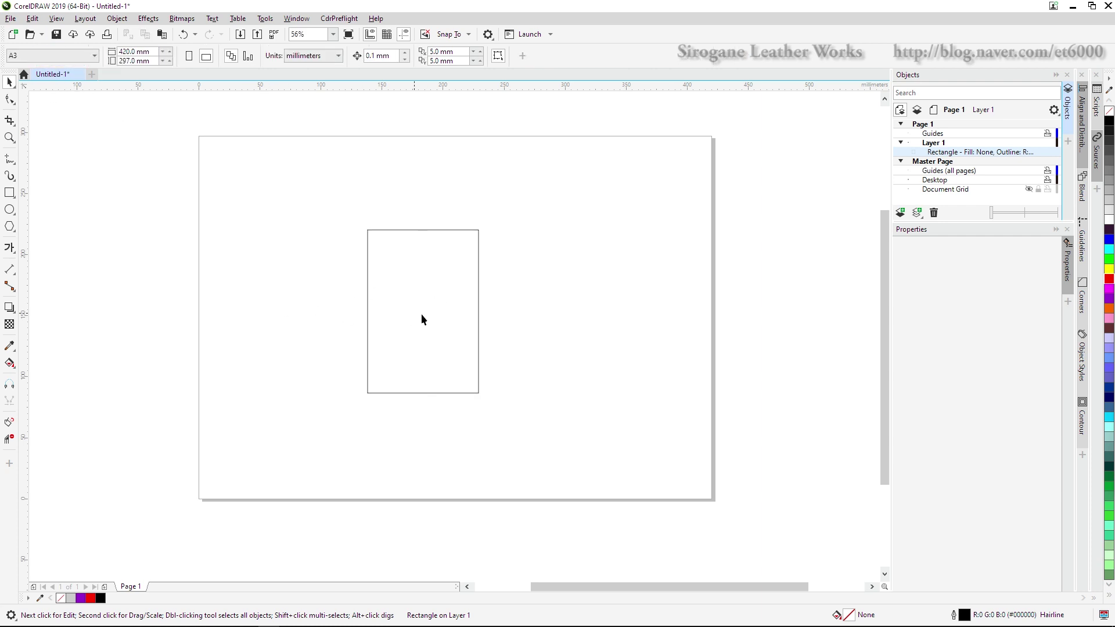
{"action": "left_click_drag", "start_coordinate": [422, 314], "coordinate": [201, 500]}
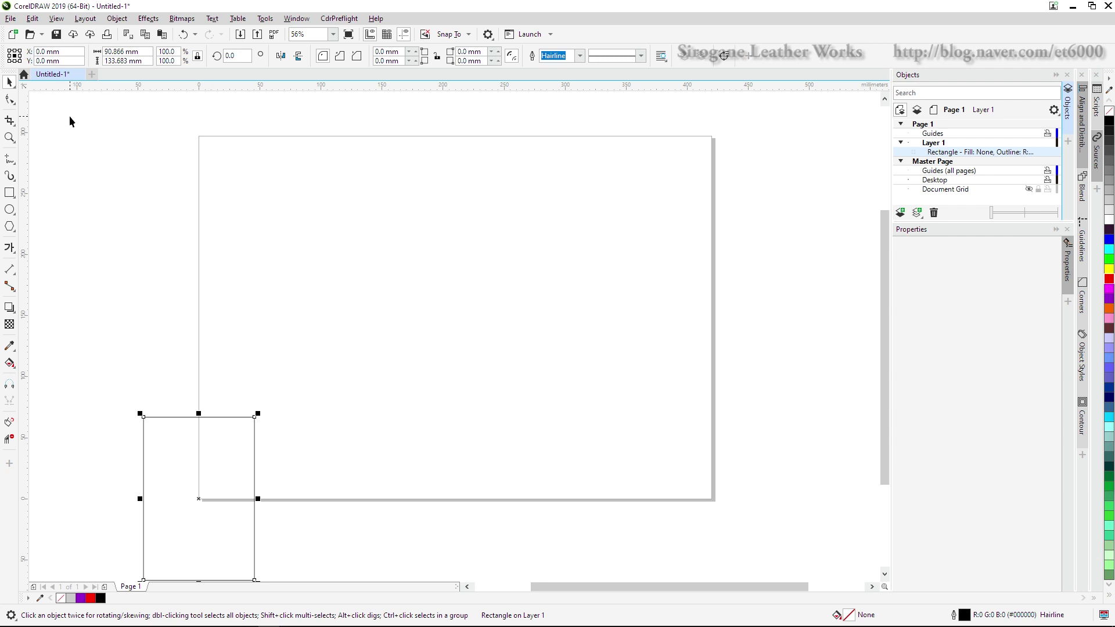
Step: Set the reference point to the rectangle's top-left and then its bottom-left corner, placing each corner in turn on the ruler origin
{"action": "left_click", "coordinate": [9, 50]}
{"action": "left_click_drag", "start_coordinate": [143, 416], "coordinate": [199, 499]}
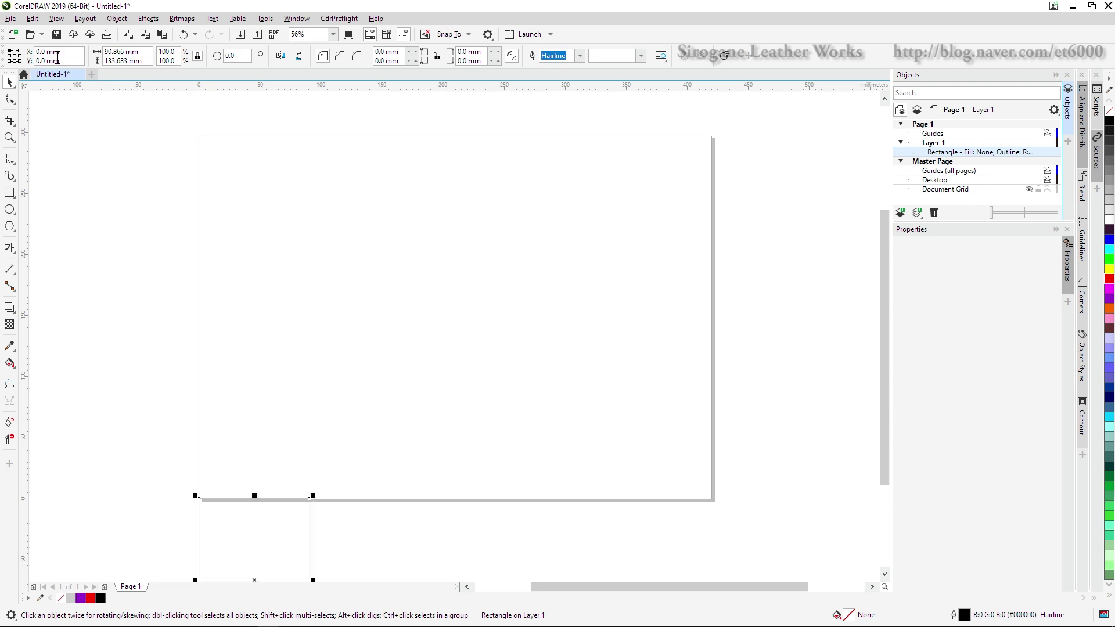
{"action": "left_click", "coordinate": [10, 61]}
{"action": "key", "text": "ctrl+z"}
{"action": "left_click_drag", "start_coordinate": [318, 367], "coordinate": [199, 492]}
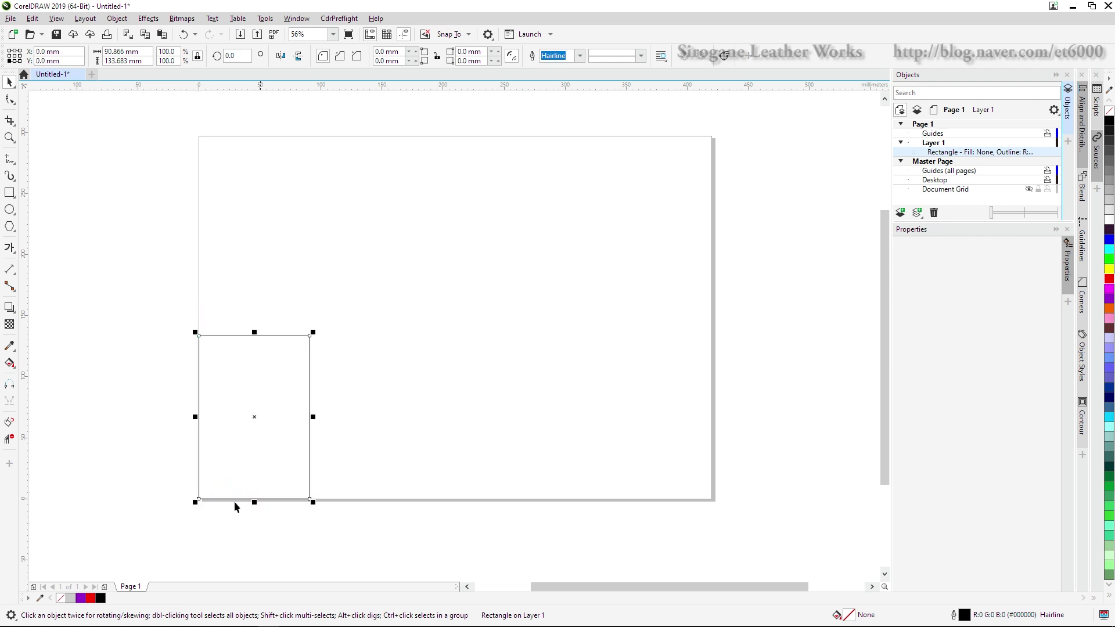
Step: Move the rectangle so its bottom-left corner is at about X 100 mm, Y 79 mm, and set its reference point to the centre
{"action": "left_click_drag", "start_coordinate": [294, 405], "coordinate": [416, 309]}
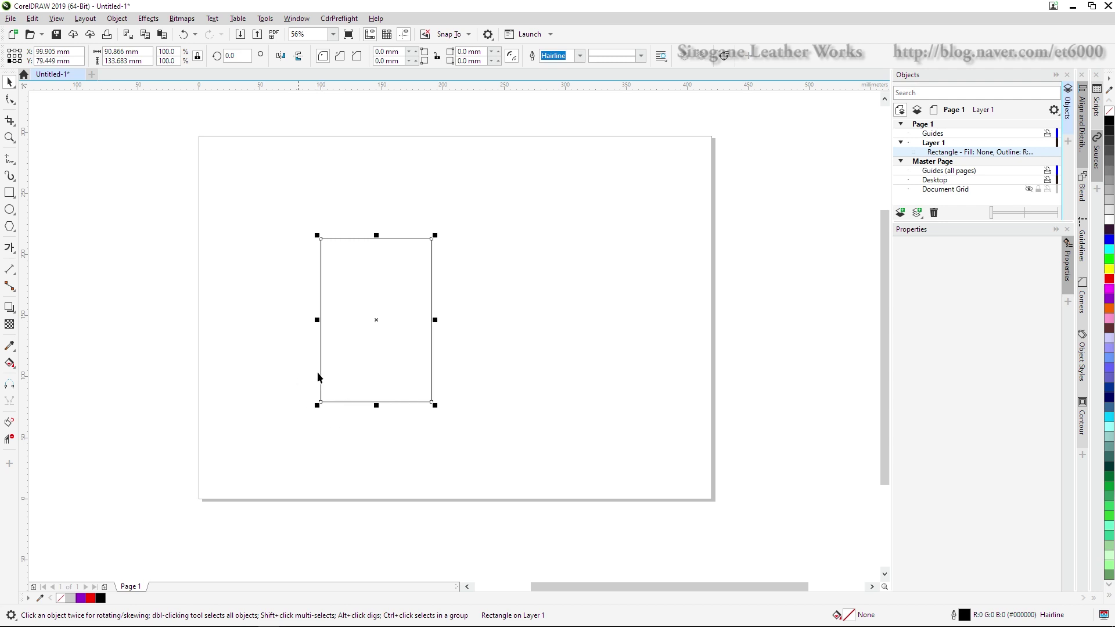
{"action": "left_click", "coordinate": [395, 352]}
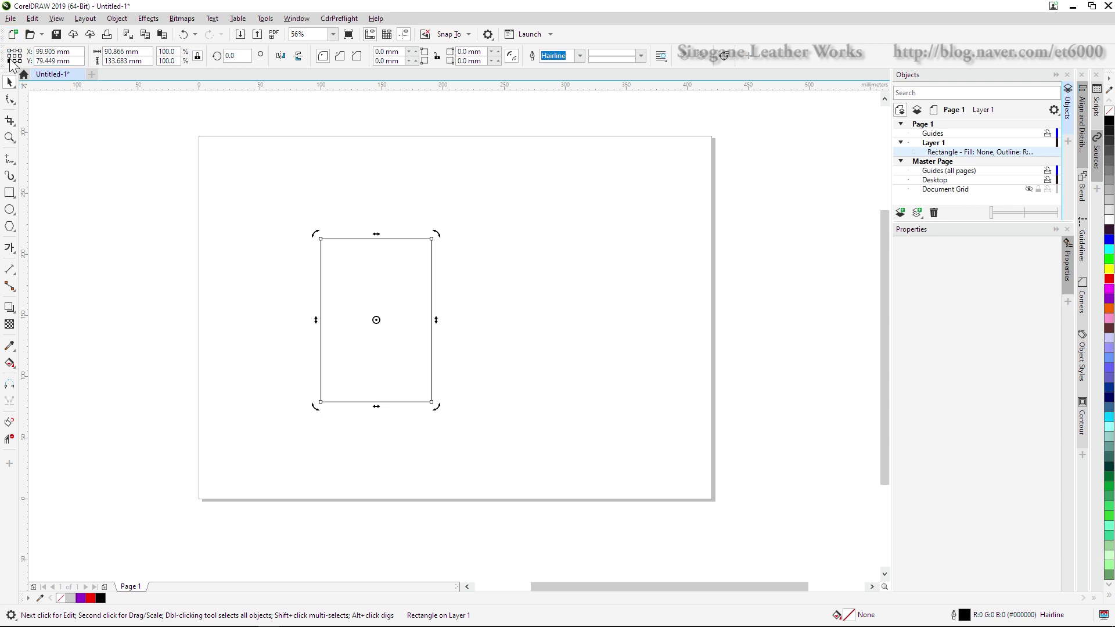
{"action": "left_click", "coordinate": [14, 56]}
{"action": "left_click", "coordinate": [236, 243]}
{"action": "left_click", "coordinate": [378, 349]}
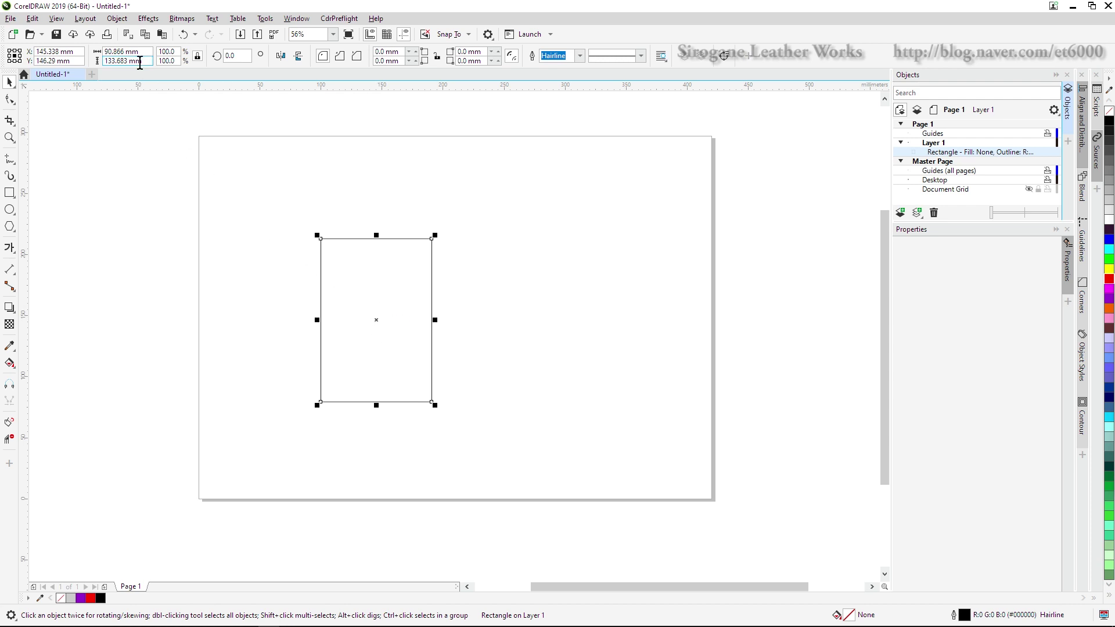
Step: Rotate the rectangle by 90° and switch it to rotation mode
{"action": "left_click", "coordinate": [244, 56]}
{"action": "type", "text": "90"}
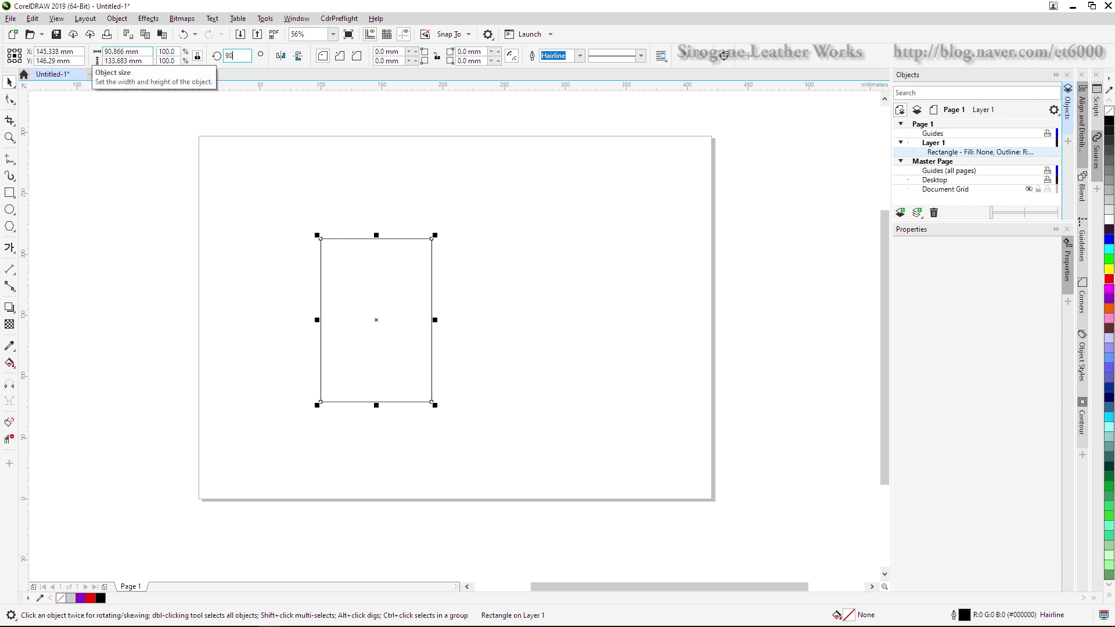
{"action": "key", "text": "Return"}
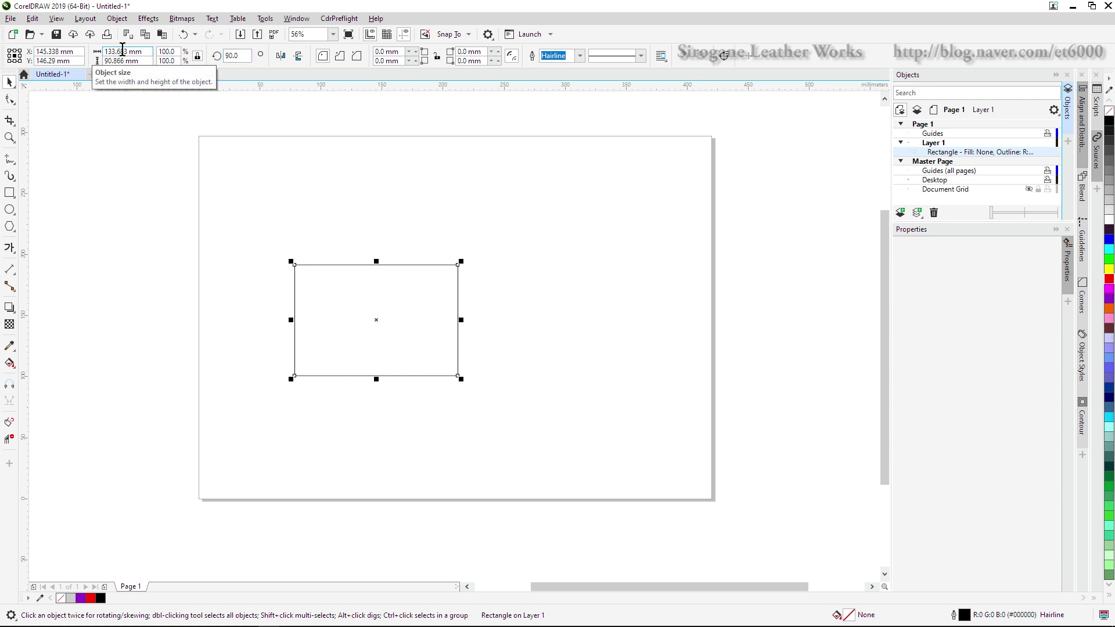
{"action": "left_click", "coordinate": [316, 305]}
{"action": "left_click", "coordinate": [353, 302]}
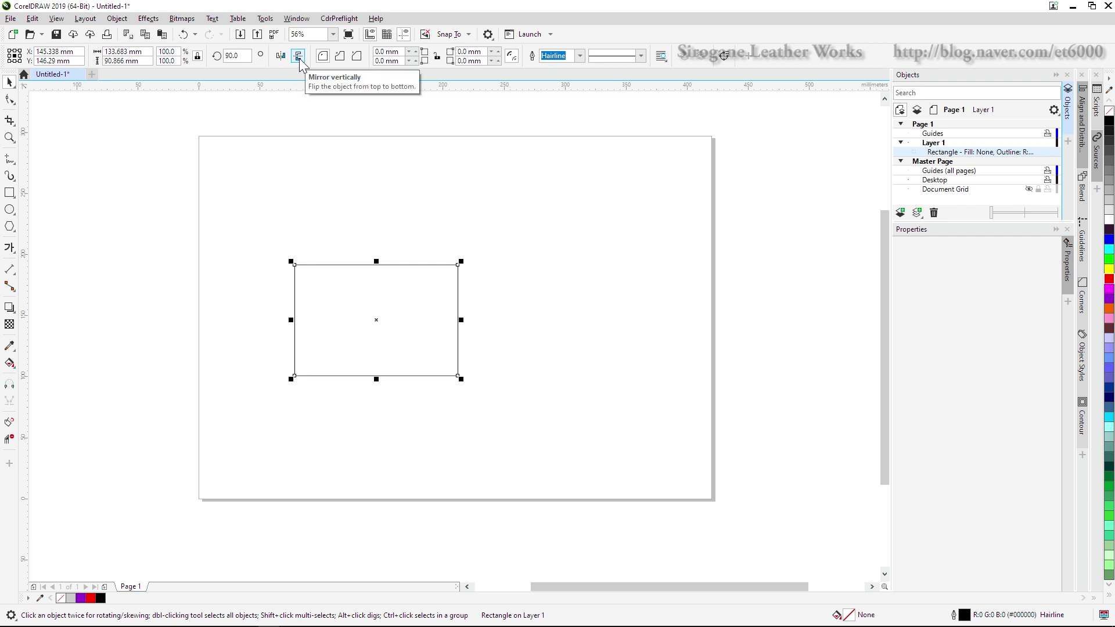
{"action": "left_click", "coordinate": [337, 308]}
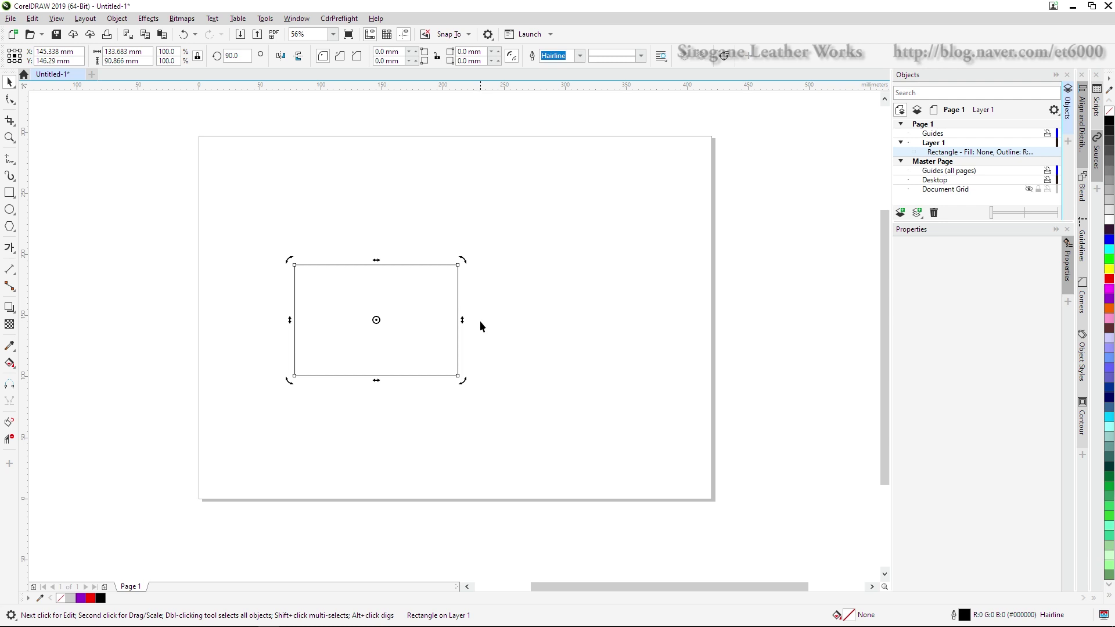
Step: Convert the rectangle to curves and move its corner nodes to form an irregular quadrilateral about 172 × 122 mm
{"action": "key", "text": "ctrl+q"}
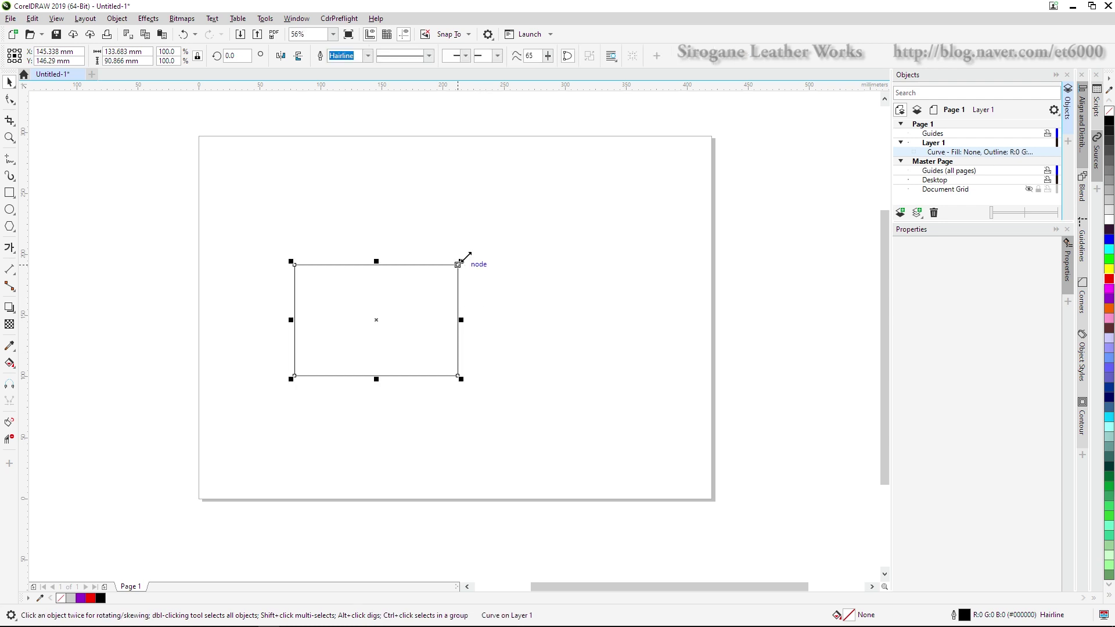
{"action": "left_click_drag", "start_coordinate": [461, 261], "coordinate": [506, 270]}
{"action": "key", "text": "F10"}
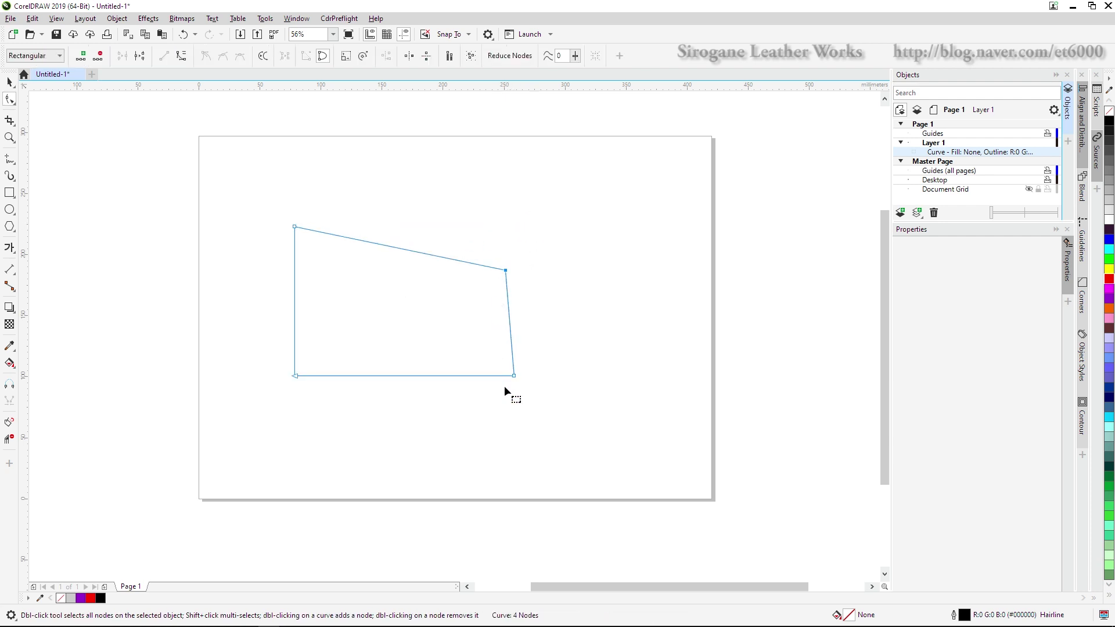
{"action": "left_click_drag", "start_coordinate": [515, 376], "coordinate": [496, 346]}
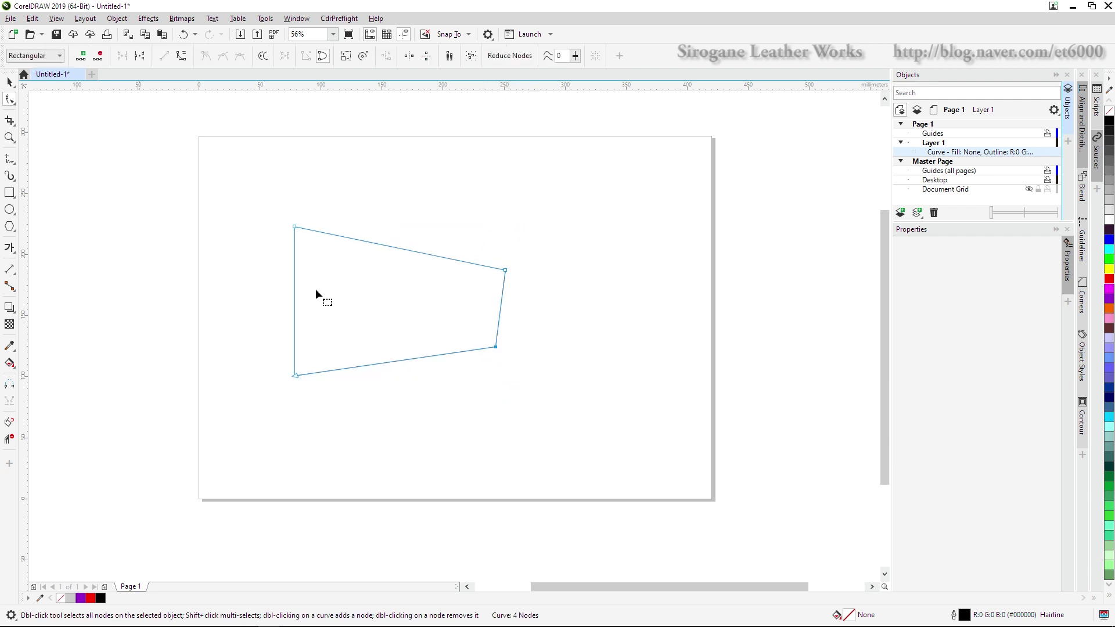
{"action": "key", "text": "space"}
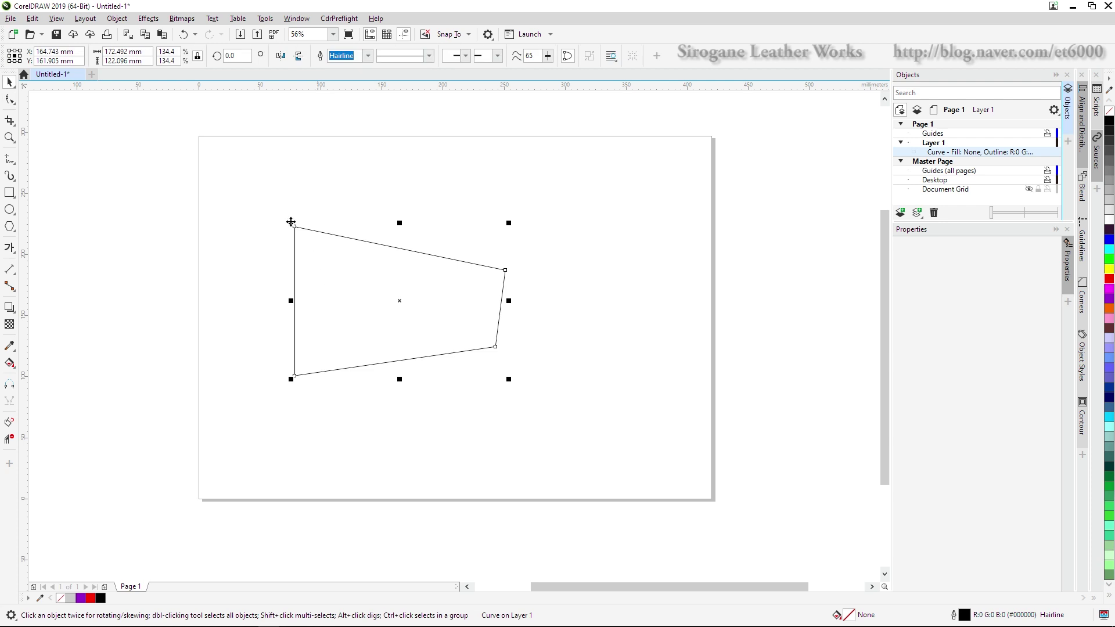
Step: Mirror the quadrilateral horizontally and back, and vertically and back
{"action": "left_click", "coordinate": [281, 56]}
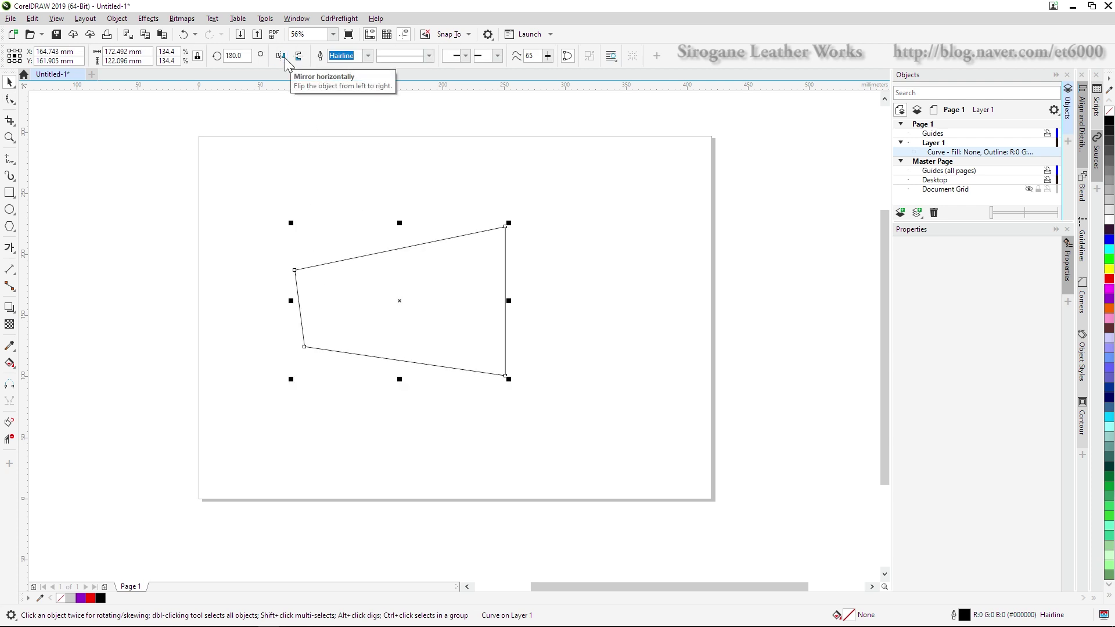
{"action": "left_click", "coordinate": [281, 55]}
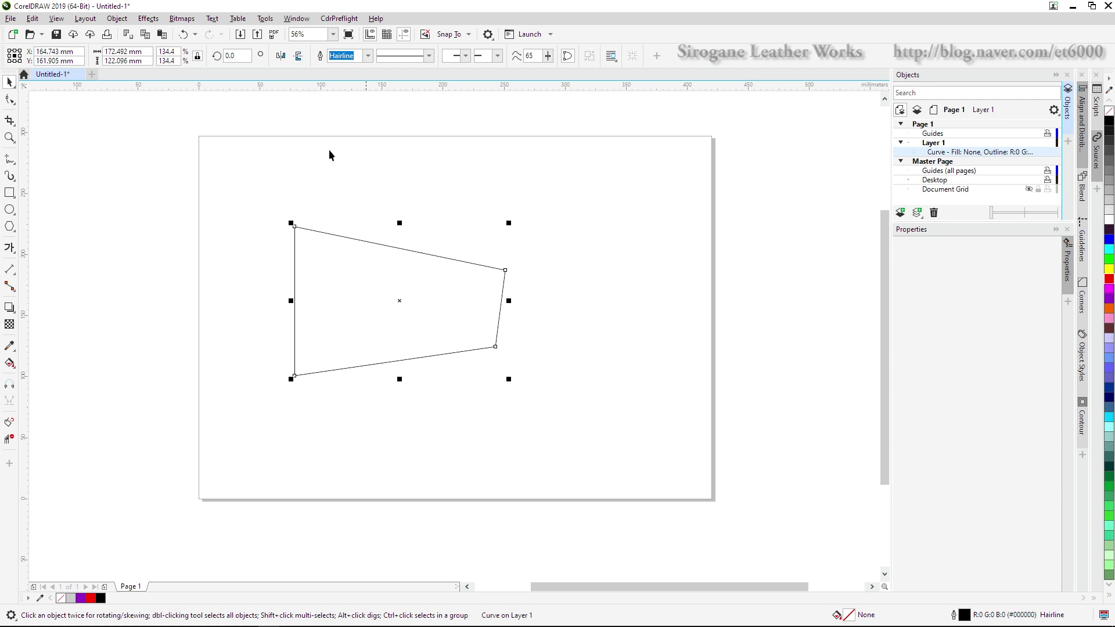
{"action": "left_click", "coordinate": [300, 56]}
{"action": "left_click", "coordinate": [300, 56]}
Step: Move the quadrilateral to about X 288 mm, Y 175 mm and attach a horizontally mirrored duplicate along its long vertical edge
{"action": "left_click_drag", "start_coordinate": [336, 270], "coordinate": [527, 264]}
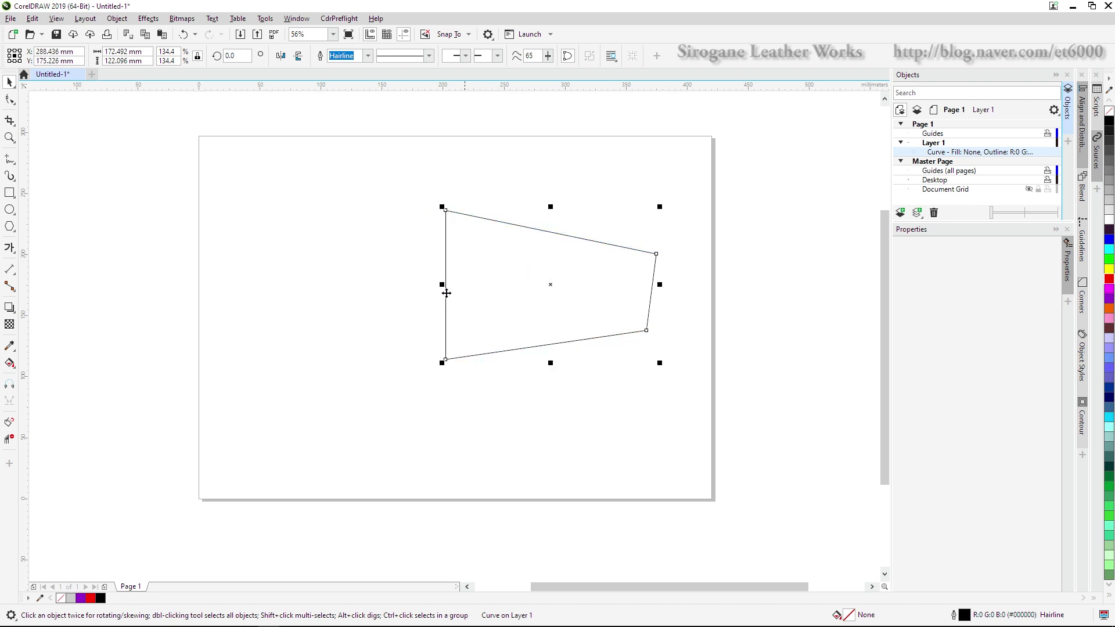
{"action": "key", "text": "ctrl+d"}
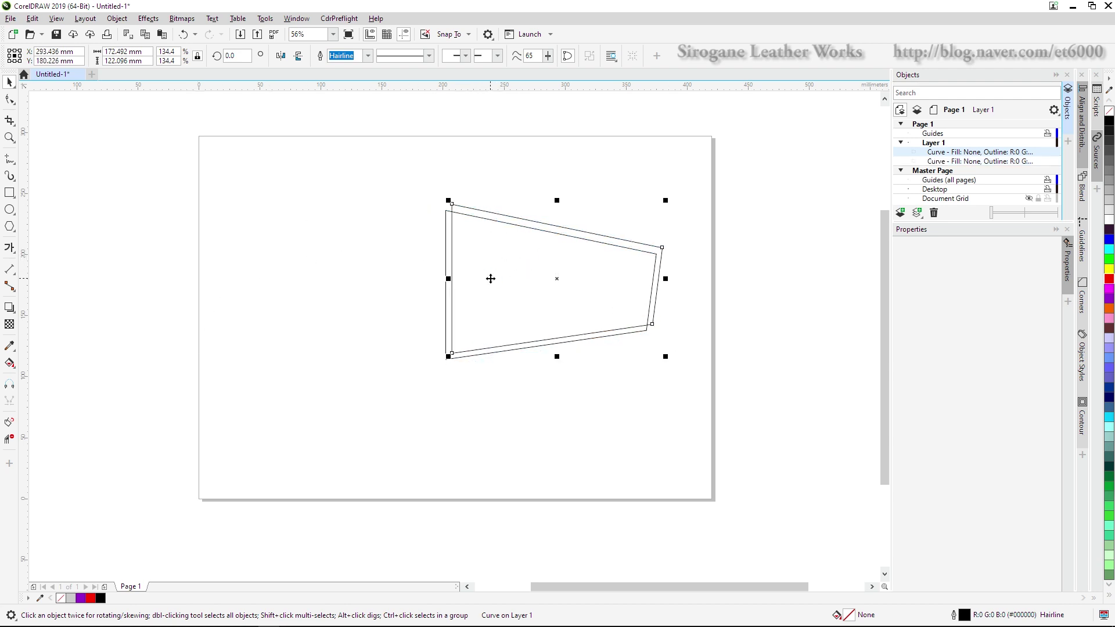
{"action": "left_click", "coordinate": [281, 56]}
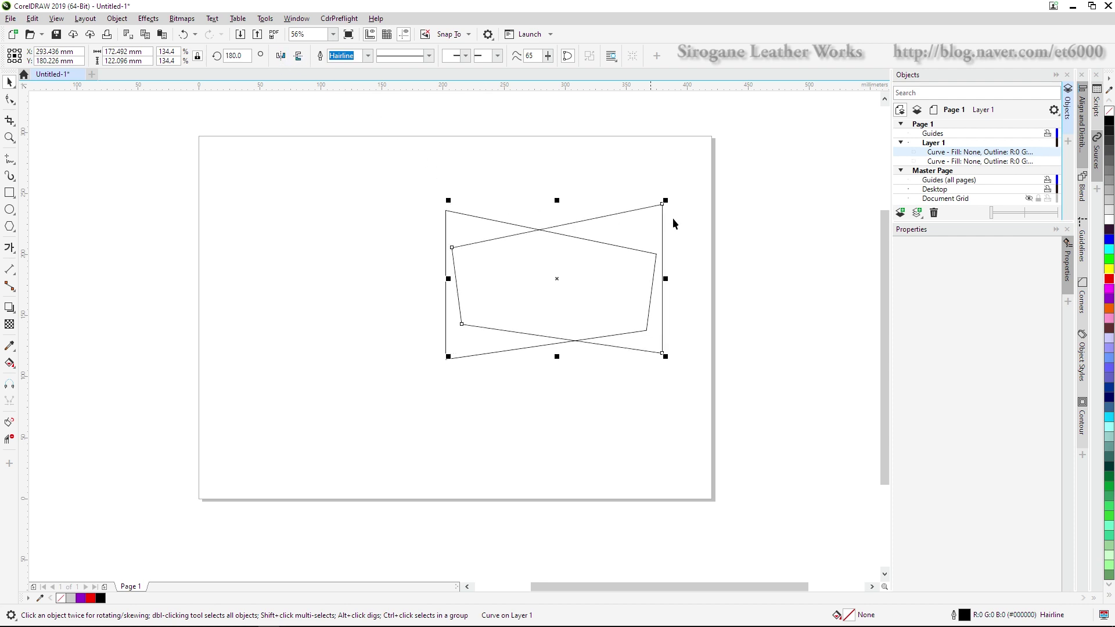
{"action": "left_click_drag", "start_coordinate": [663, 204], "coordinate": [446, 211]}
{"action": "key", "text": "Escape"}
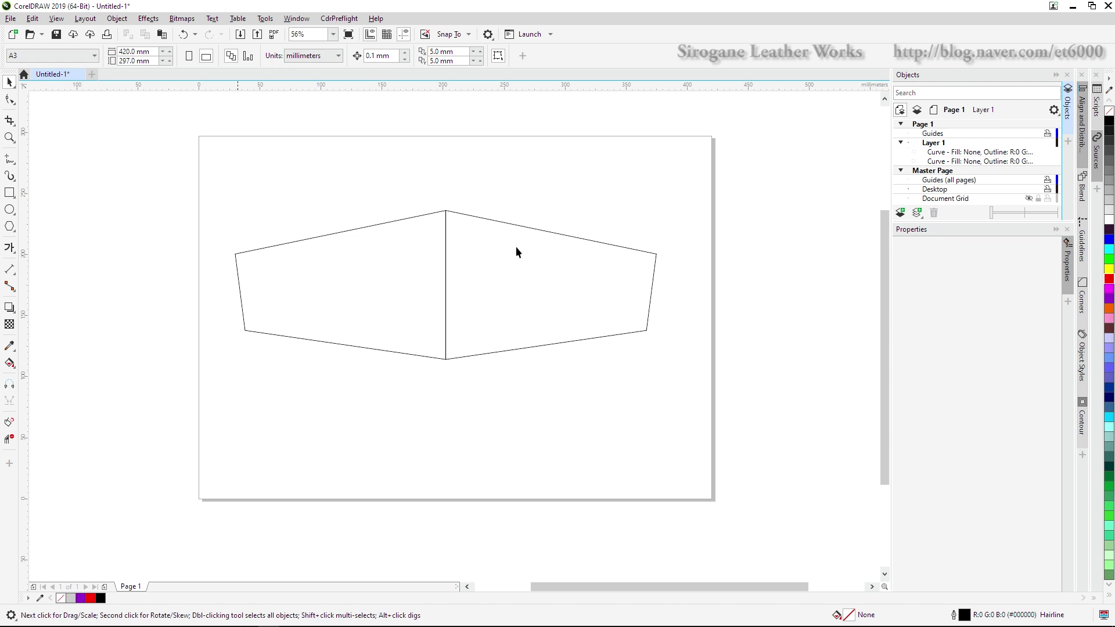
Step: Move both shapes up to about X 199 mm, Y 219 mm and attach a vertically mirrored duplicate of the pair directly below
{"action": "key", "text": "ctrl+a"}
{"action": "left_click_drag", "start_coordinate": [548, 272], "coordinate": [544, 220]}
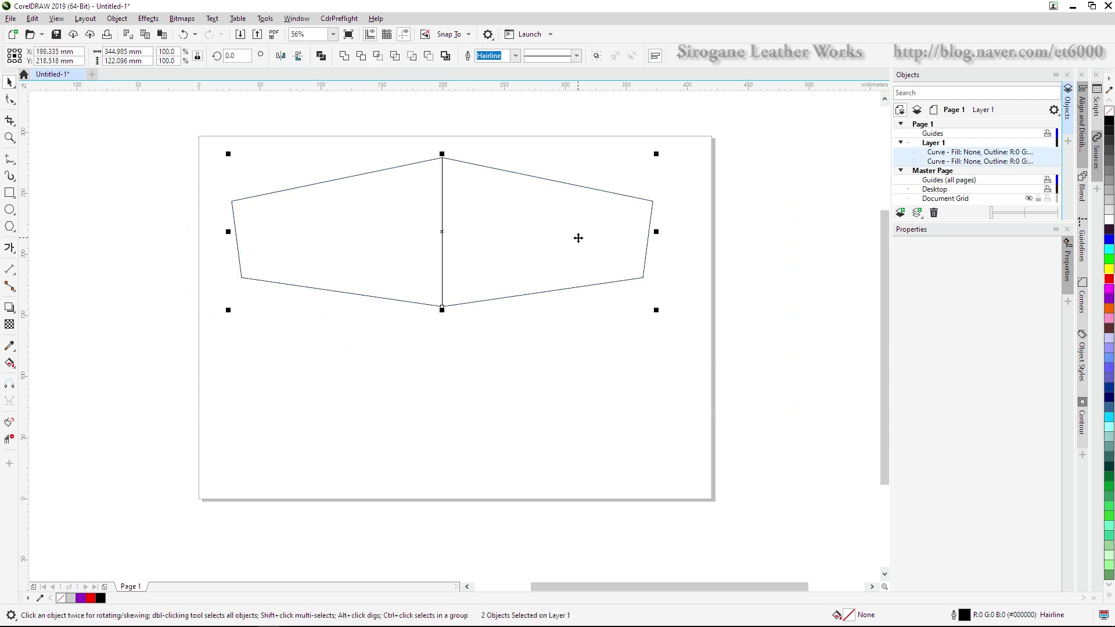
{"action": "key", "text": "ctrl+d"}
{"action": "left_click", "coordinate": [300, 56]}
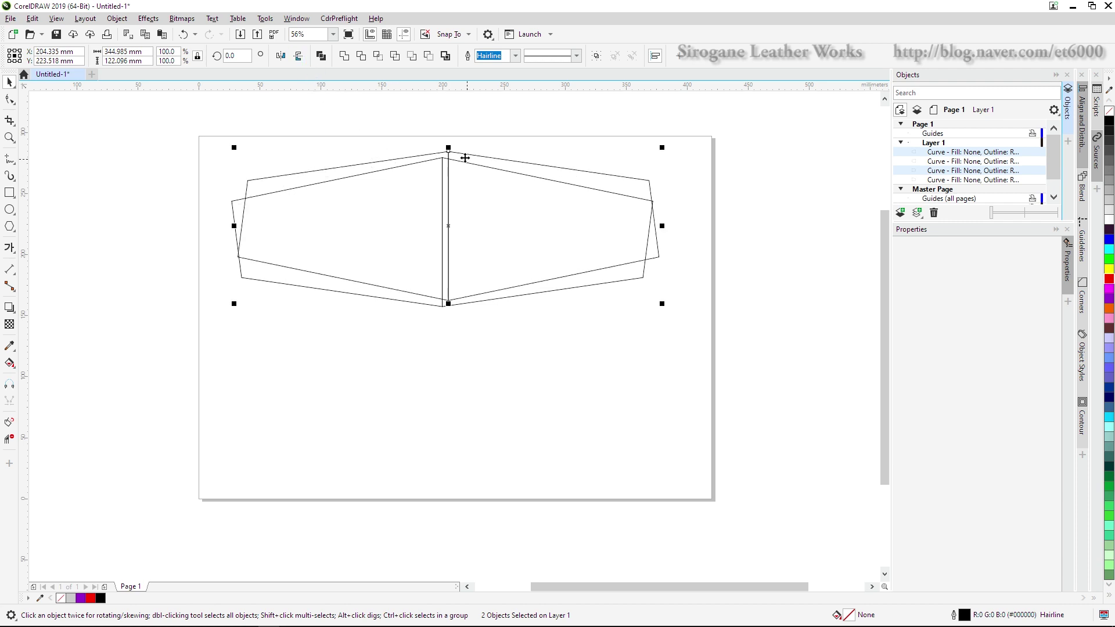
{"action": "left_click_drag", "start_coordinate": [449, 151], "coordinate": [443, 317]}
Step: Select all four mirrored shapes and delete them from the page
{"action": "left_click", "coordinate": [664, 489]}
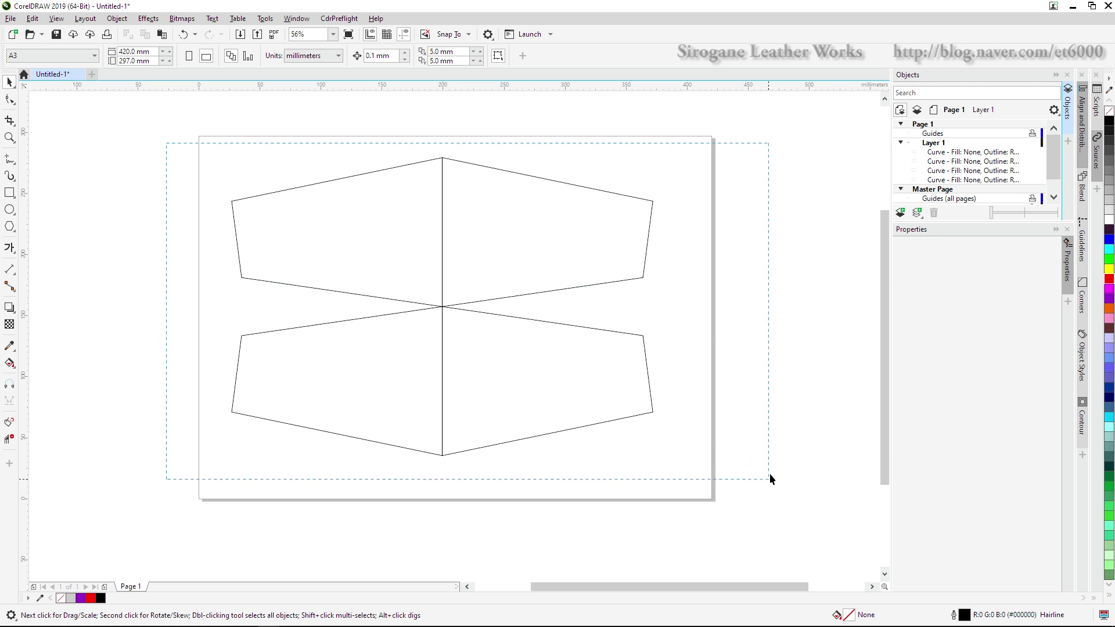
{"action": "left_click_drag", "start_coordinate": [770, 475], "coordinate": [767, 467]}
{"action": "key", "text": "Delete"}
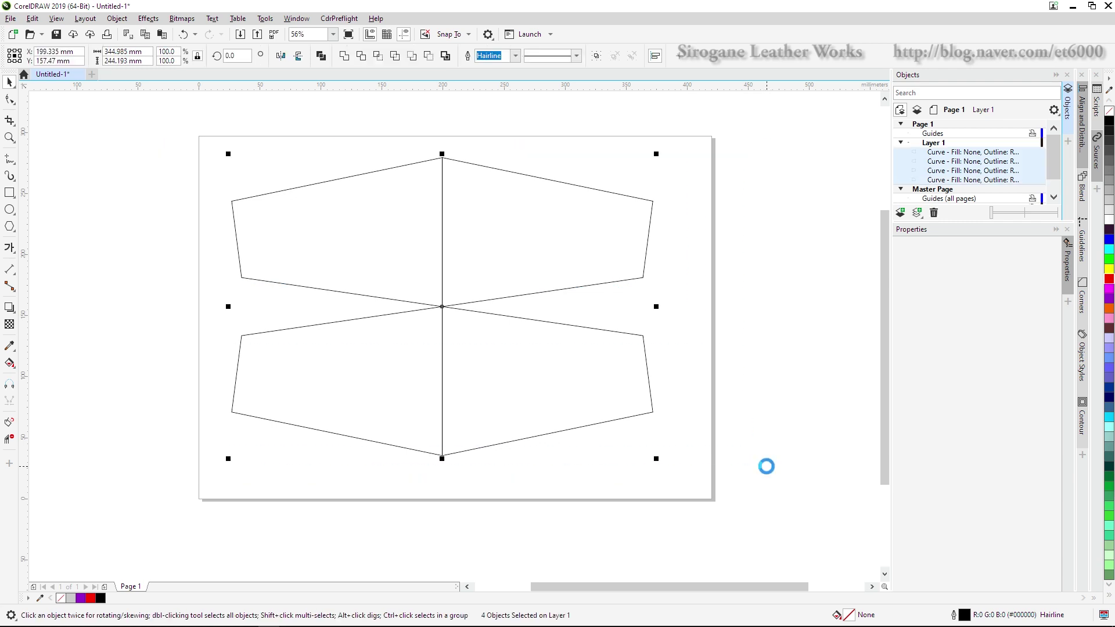
Step: Draw a square about 100 mm wide and an ellipse about 85 × 75 mm to its right, and select the square
{"action": "key", "text": "F6"}
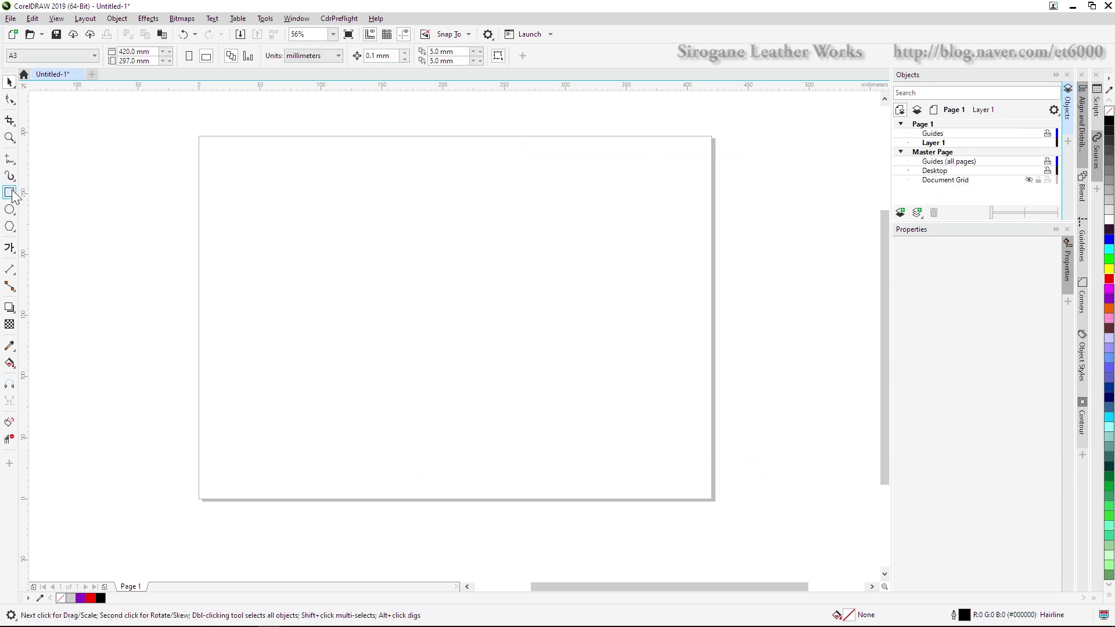
{"action": "left_click_drag", "start_coordinate": [321, 203], "coordinate": [445, 327]}
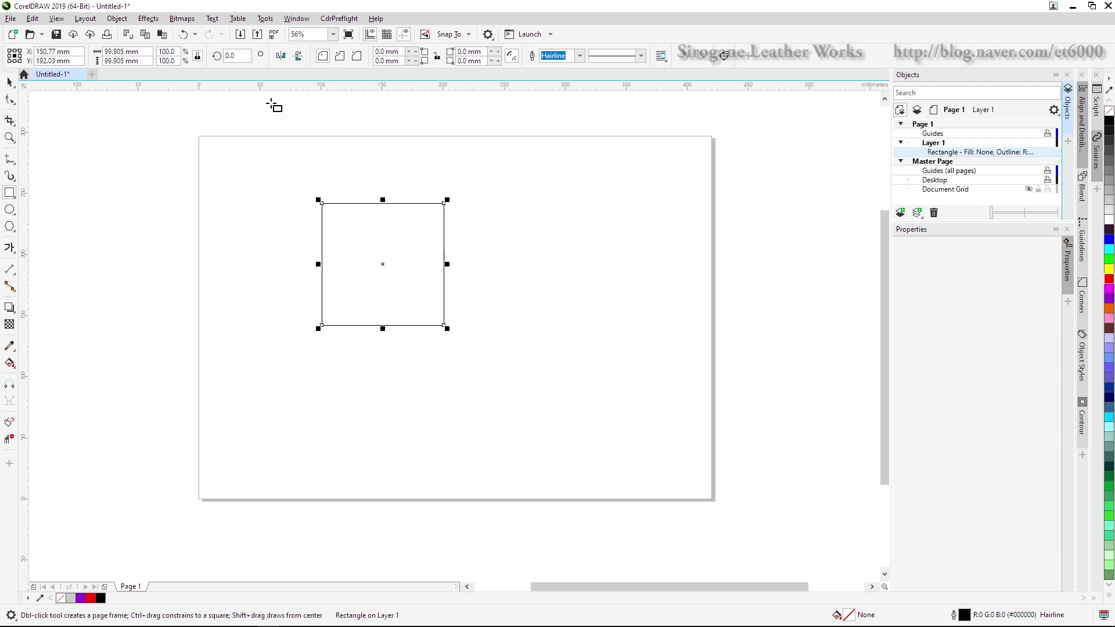
{"action": "left_click", "coordinate": [9, 210]}
{"action": "left_click_drag", "start_coordinate": [534, 204], "coordinate": [645, 302]}
{"action": "key", "text": "space"}
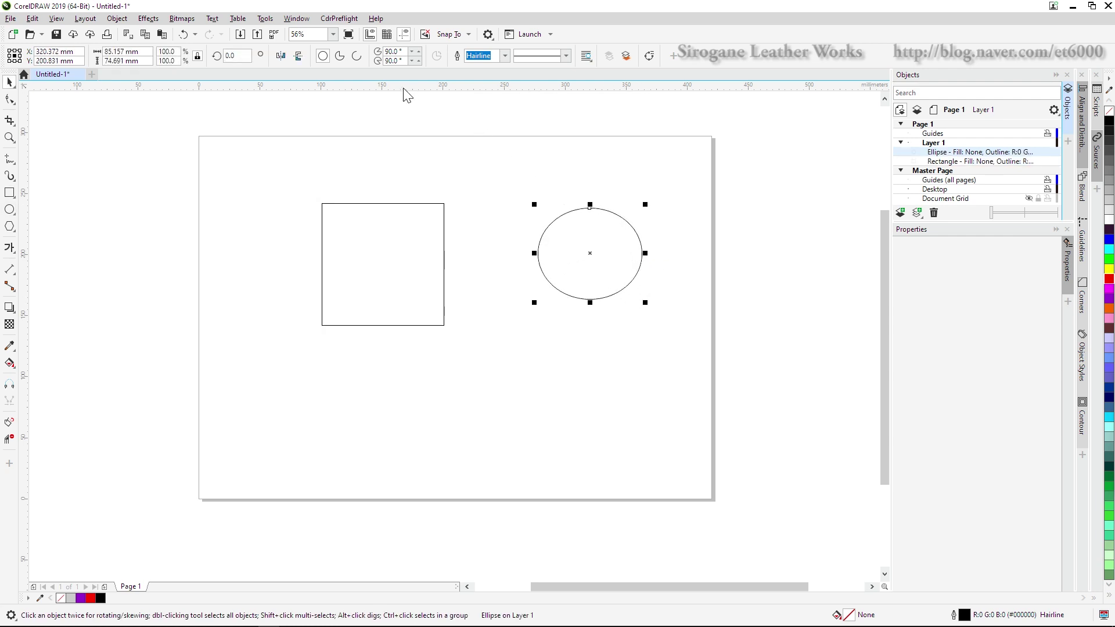
{"action": "left_click", "coordinate": [411, 256]}
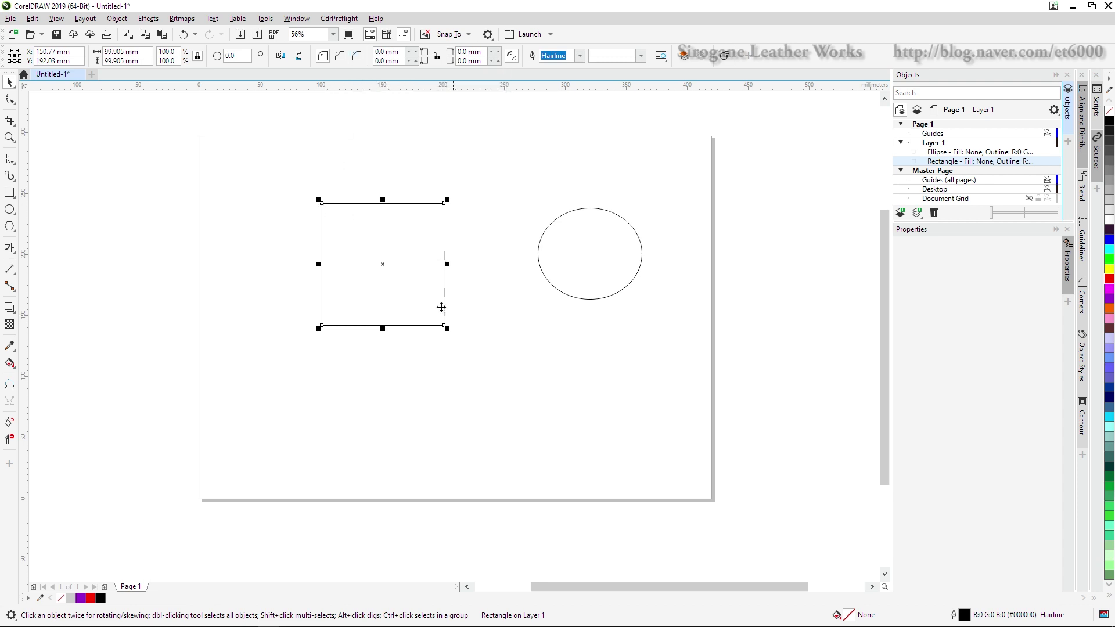
Step: Move the square to about X 158 mm, Y 188 mm and round all four corners to a radius of about 38 mm
{"action": "left_click_drag", "start_coordinate": [381, 237], "coordinate": [391, 241]}
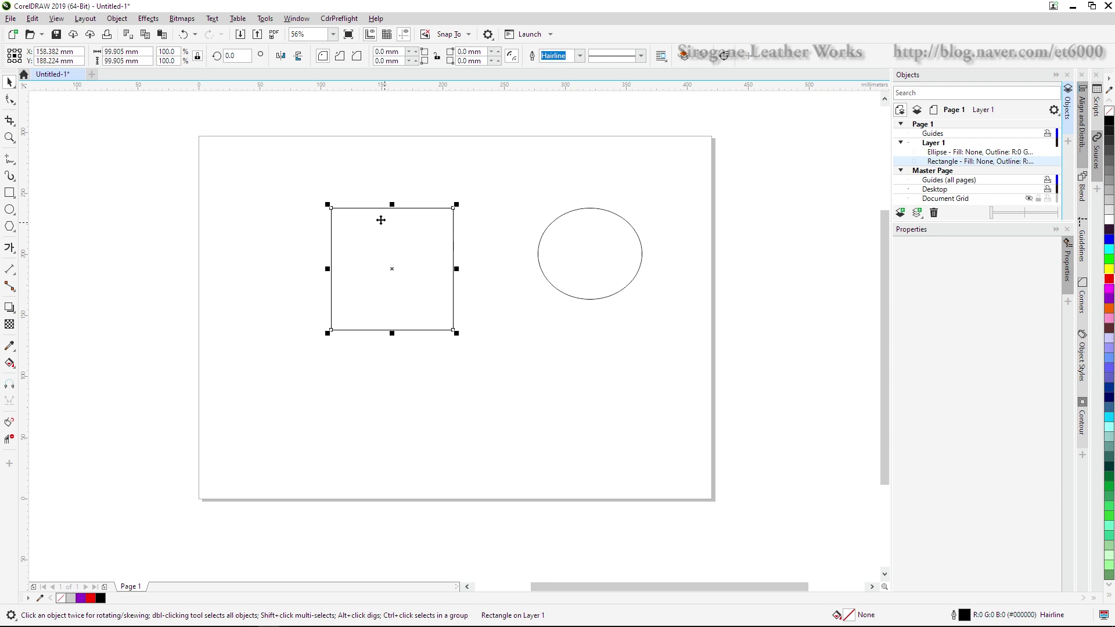
{"action": "key", "text": "F10"}
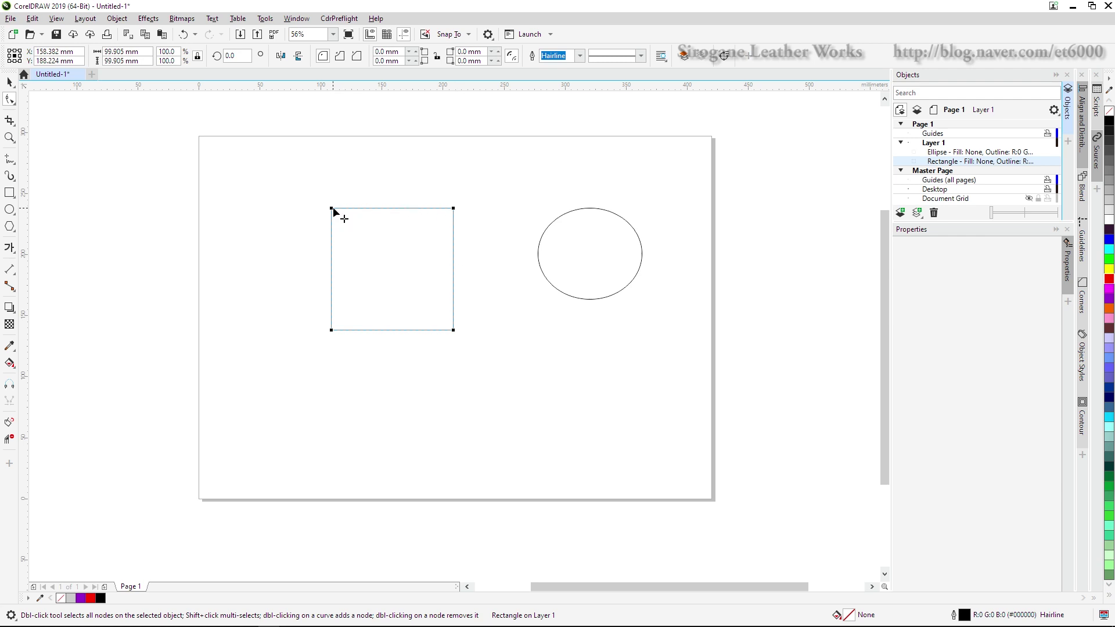
{"action": "left_click_drag", "start_coordinate": [333, 209], "coordinate": [336, 237]}
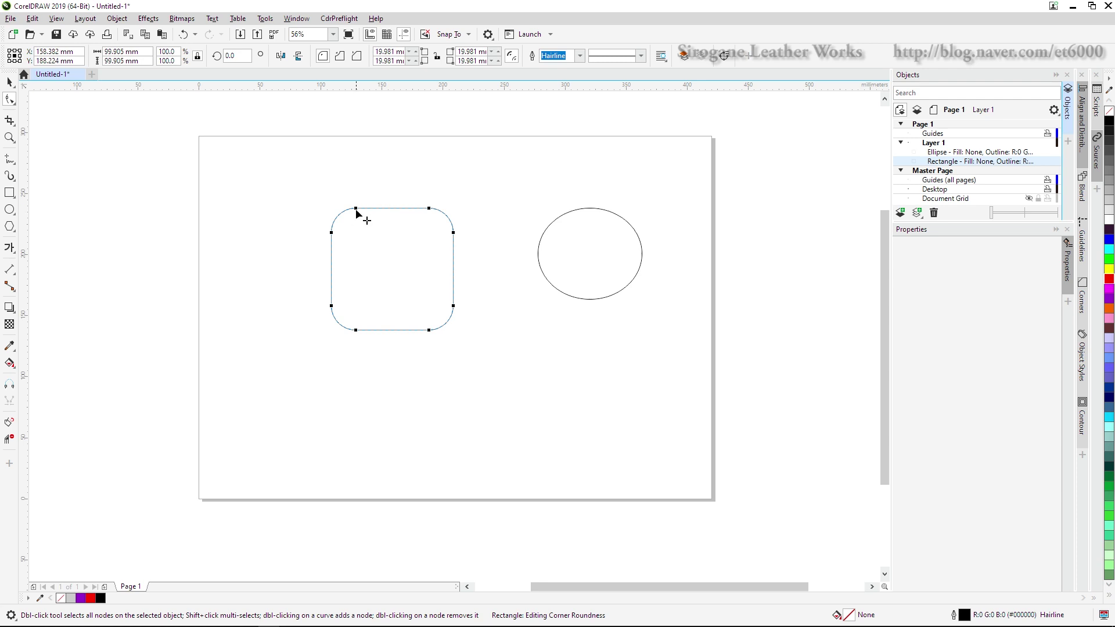
{"action": "left_click_drag", "start_coordinate": [356, 209], "coordinate": [369, 209]}
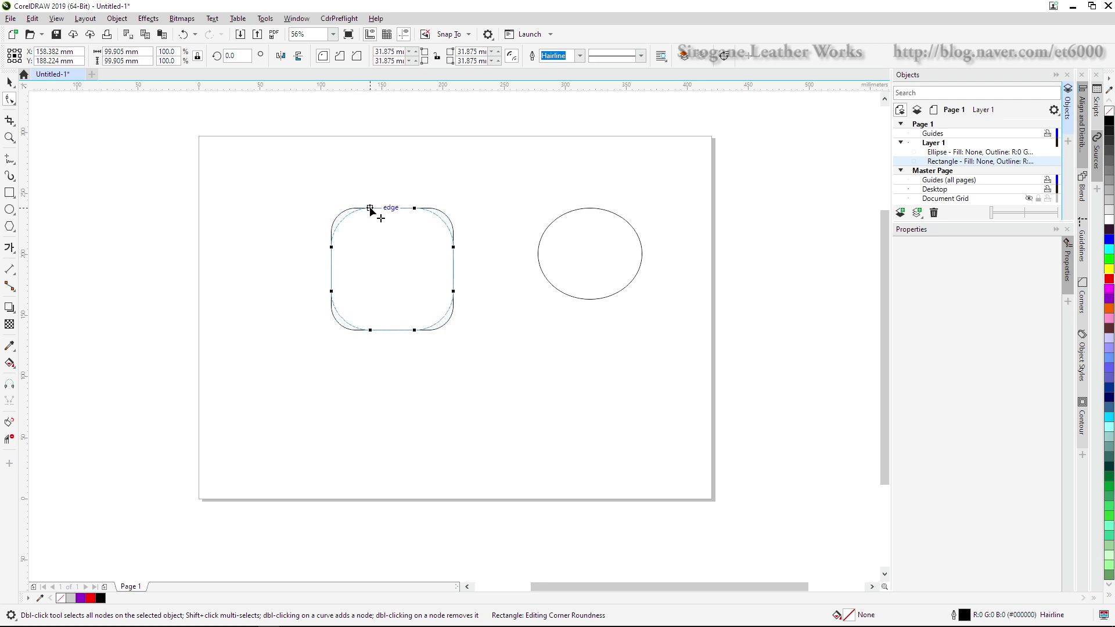
{"action": "left_click_drag", "start_coordinate": [332, 248], "coordinate": [378, 209]}
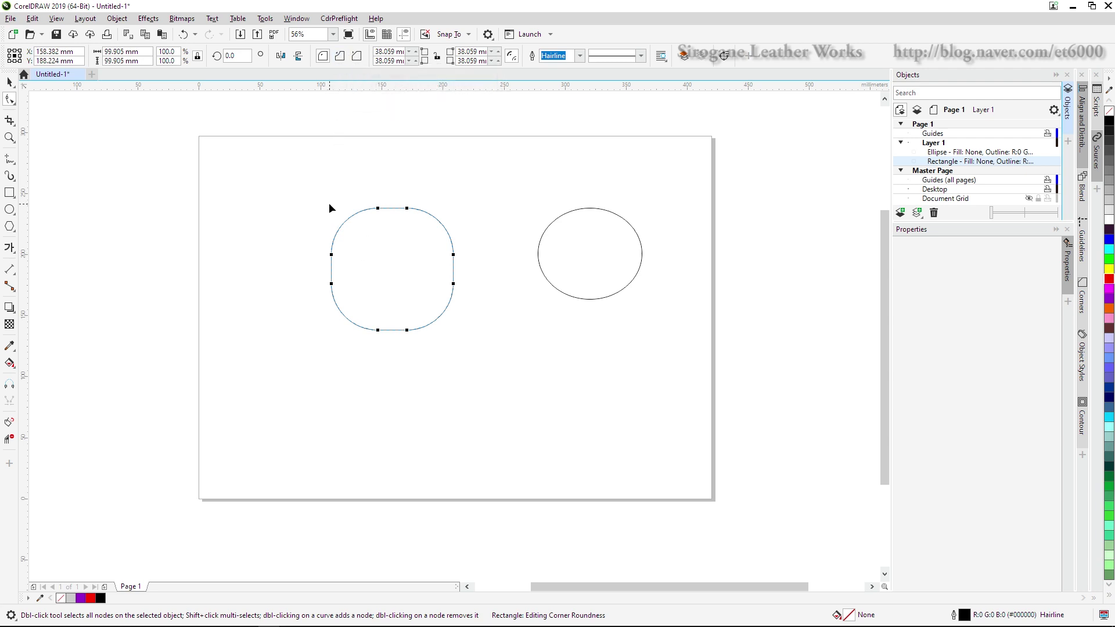
Step: Undo all the corner rounding on the square
{"action": "key", "text": "ctrl+z"}
{"action": "key", "text": "ctrl+z"}
{"action": "key", "text": "ctrl+z"}
{"action": "key", "text": "ctrl+z"}
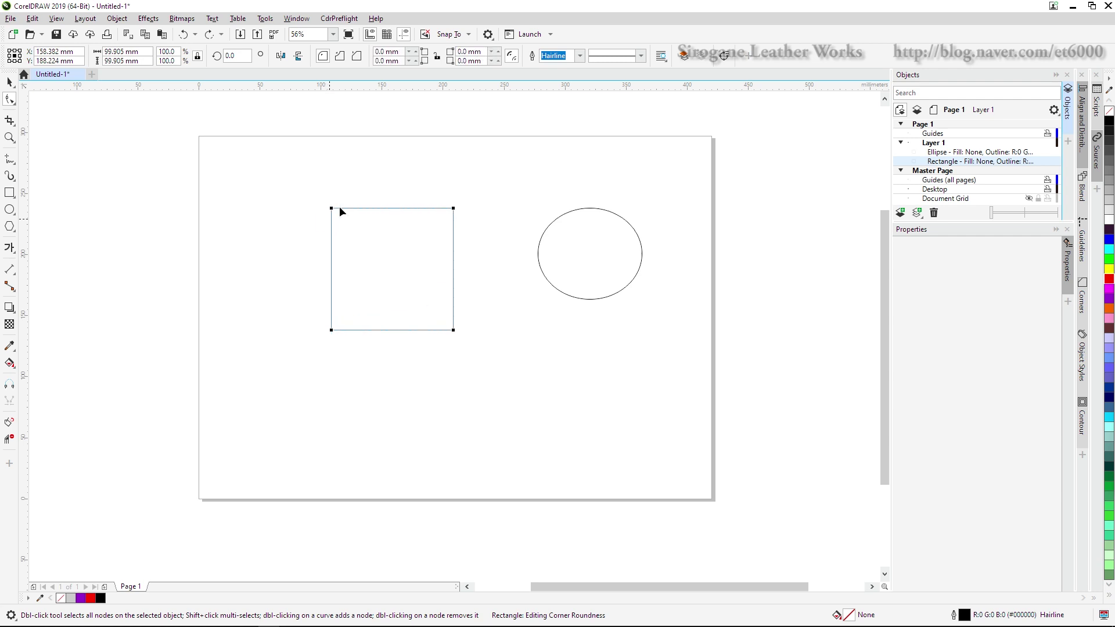
Step: Give the square scalloped corners of about 26 mm and undo them
{"action": "left_click", "coordinate": [340, 56]}
{"action": "left_click_drag", "start_coordinate": [331, 207], "coordinate": [341, 263]}
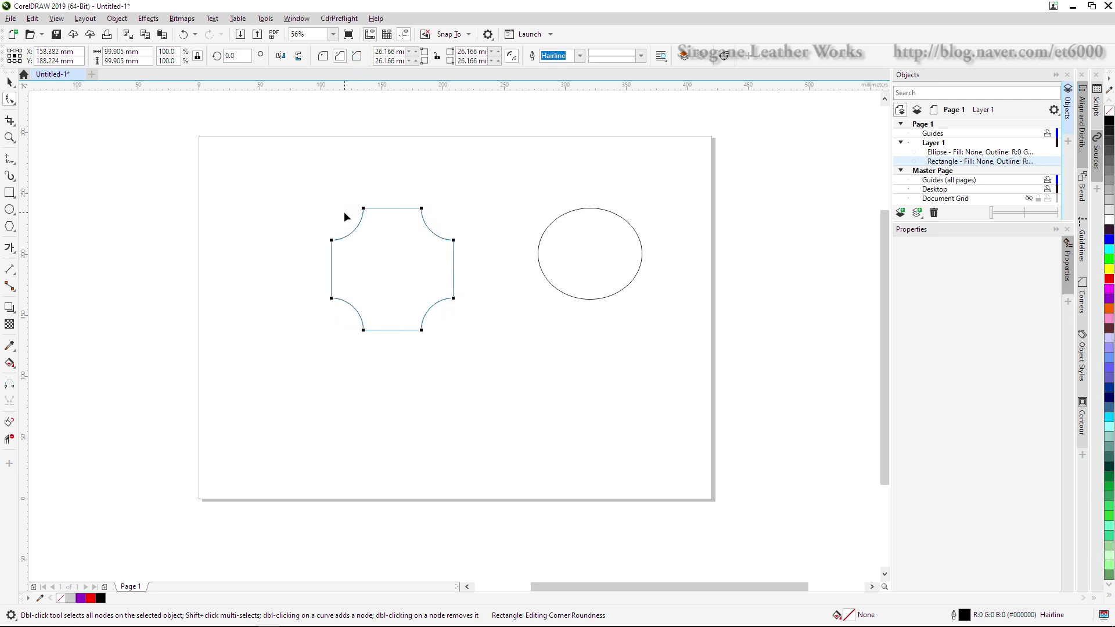
{"action": "key", "text": "ctrl+z"}
{"action": "key", "text": "ctrl+z"}
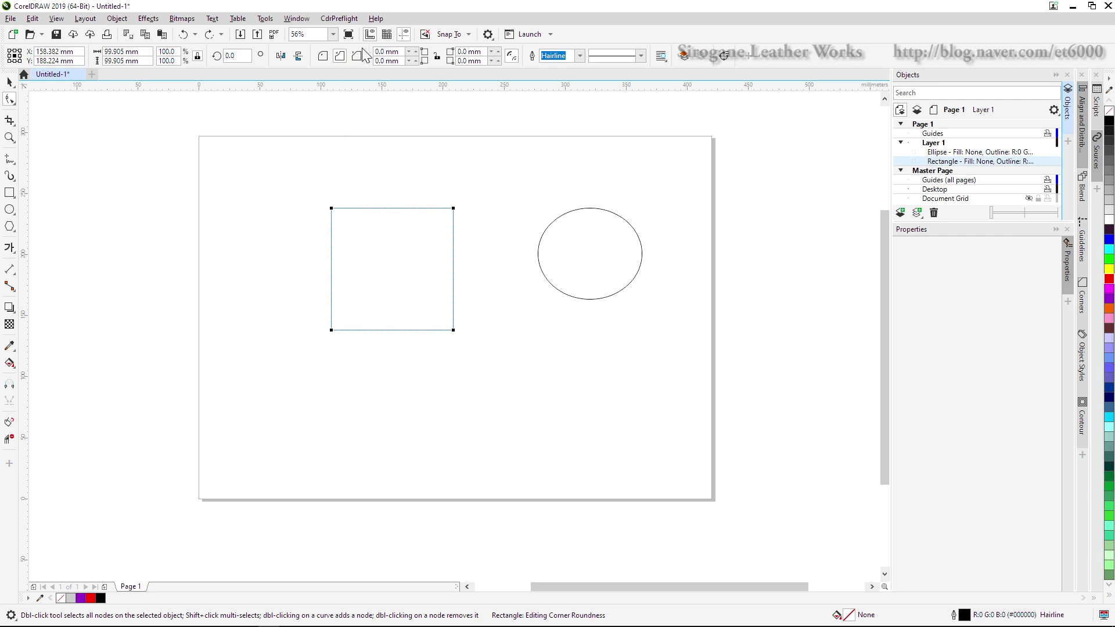
Step: Give the square chamfered corners of about 15 mm and undo them
{"action": "left_click_drag", "start_coordinate": [331, 208], "coordinate": [331, 227]}
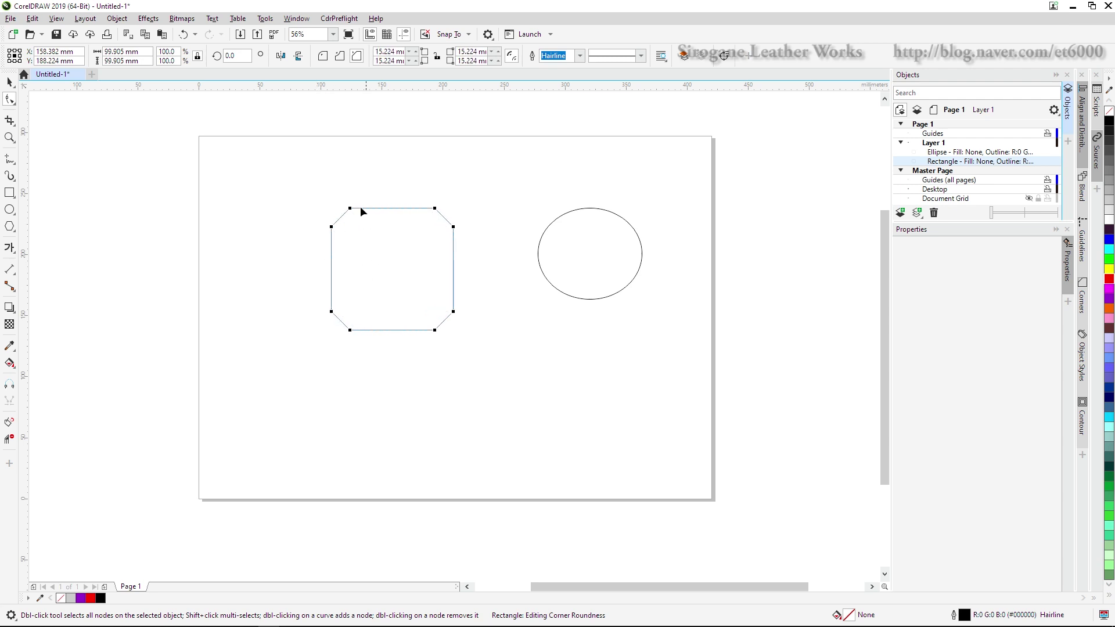
{"action": "left_click", "coordinate": [10, 82]}
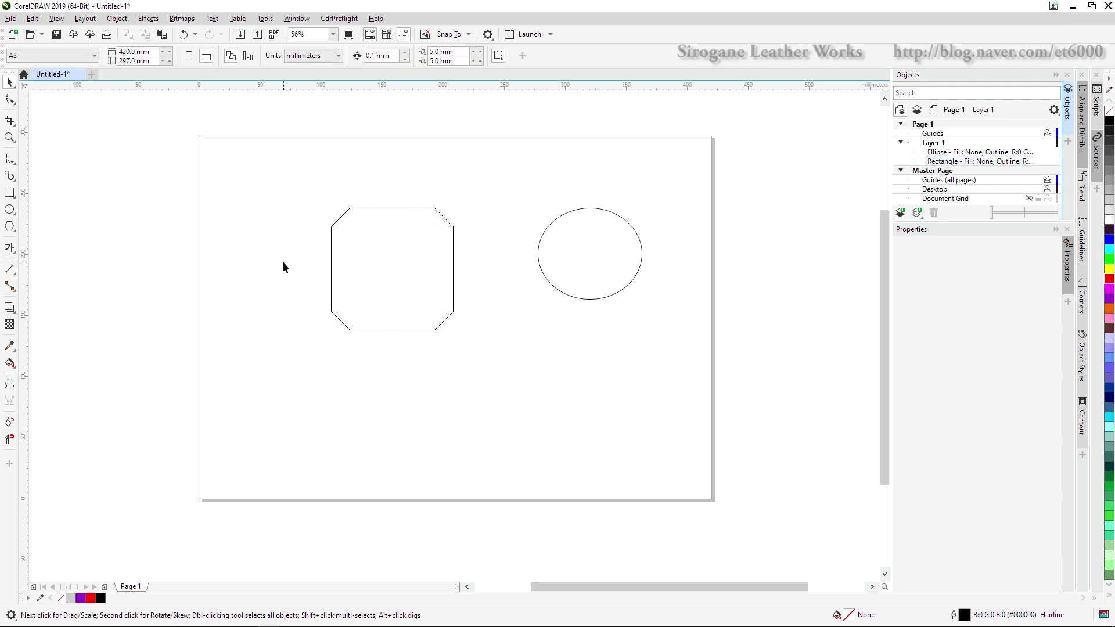
{"action": "key", "text": "ctrl+z"}
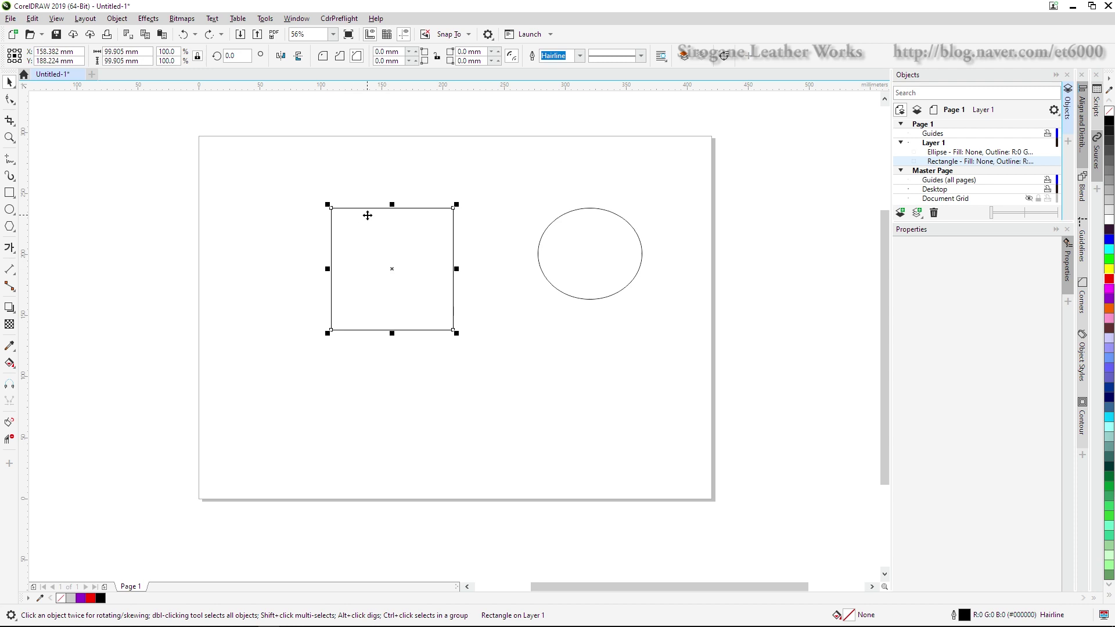
Step: Round the square's corners individually, about 42 mm at the upper left, 20 mm at the lower right and 10 mm at the other two
{"action": "key", "text": "F10"}
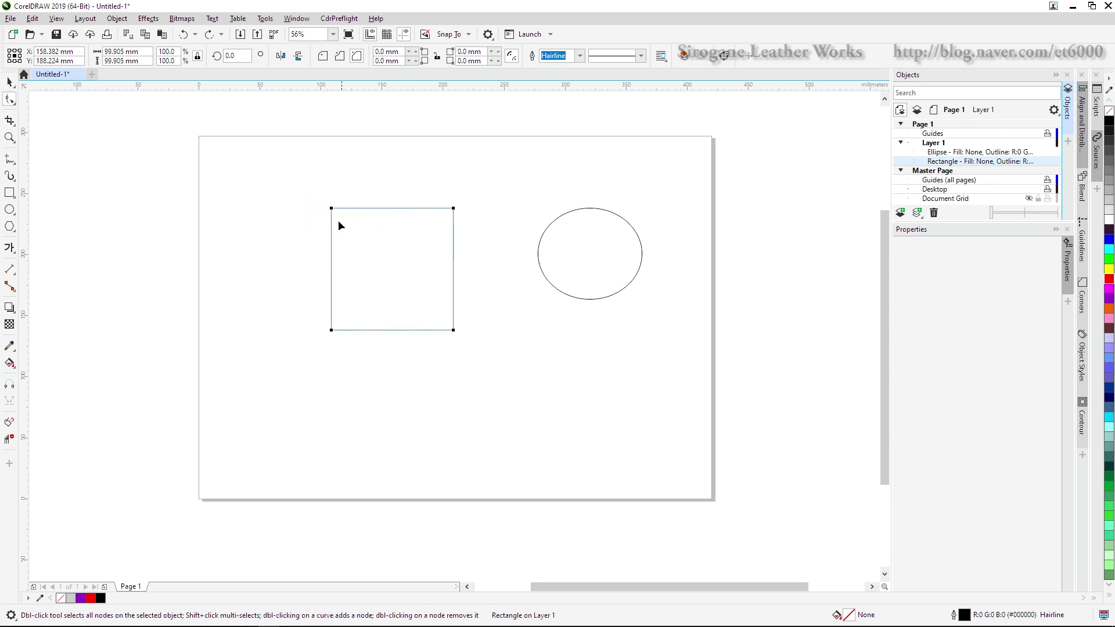
{"action": "left_click", "coordinate": [323, 56]}
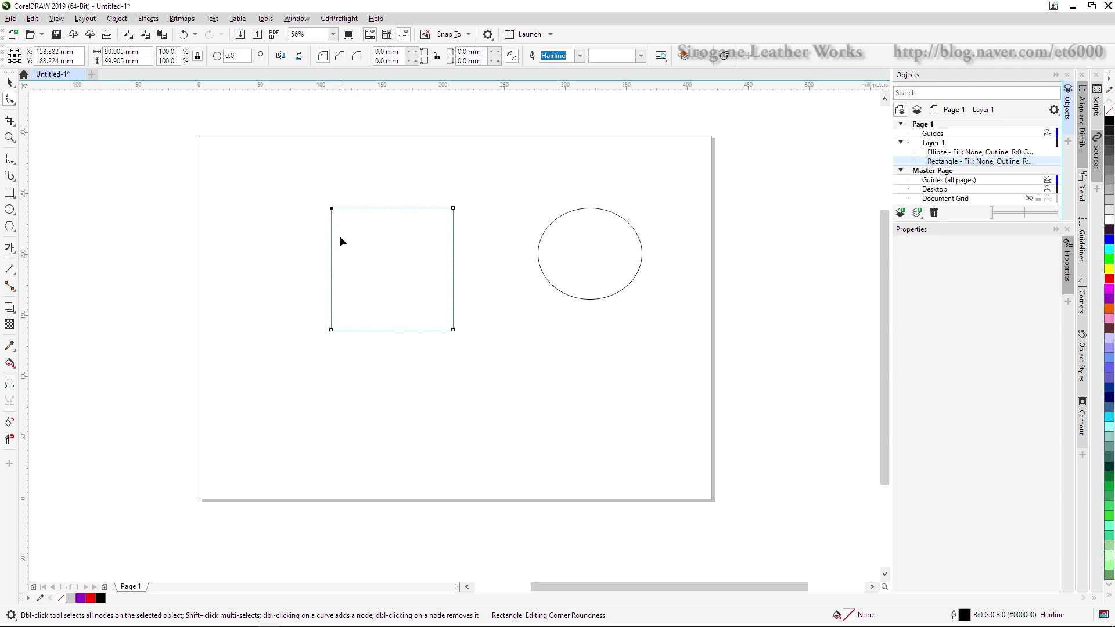
{"action": "left_click_drag", "start_coordinate": [331, 209], "coordinate": [335, 254]}
{"action": "mouse_move", "coordinate": [453, 330]}
{"action": "left_mouse_down"}
{"action": "mouse_move", "coordinate": [455, 318]}
{"action": "mouse_move", "coordinate": [433, 338]}
{"action": "left_mouse_up"}
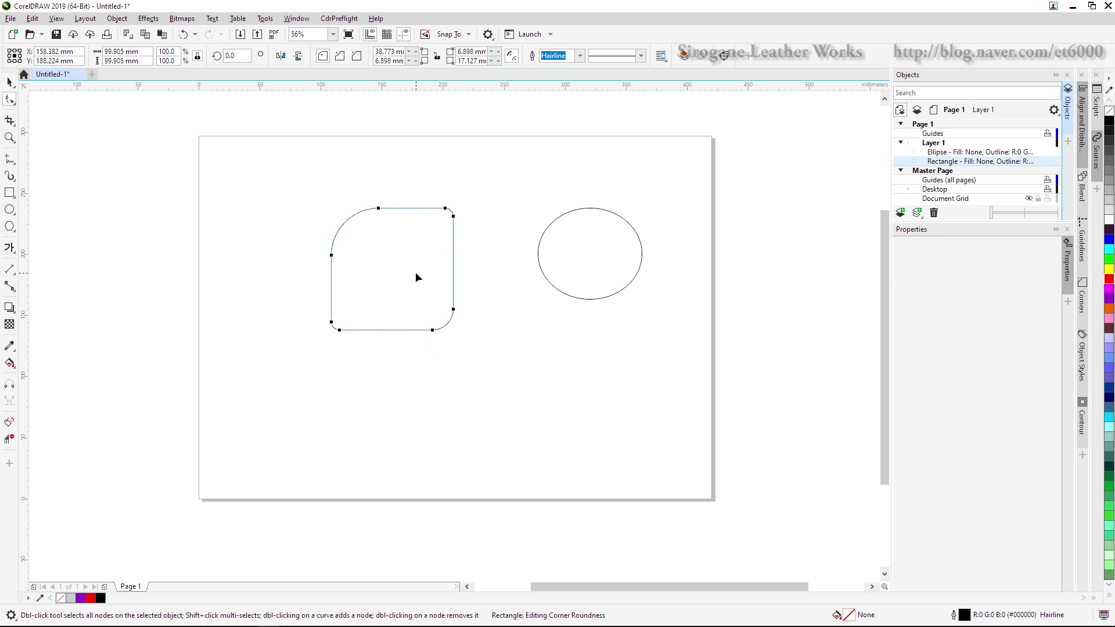
{"action": "left_click_drag", "start_coordinate": [431, 330], "coordinate": [428, 332]}
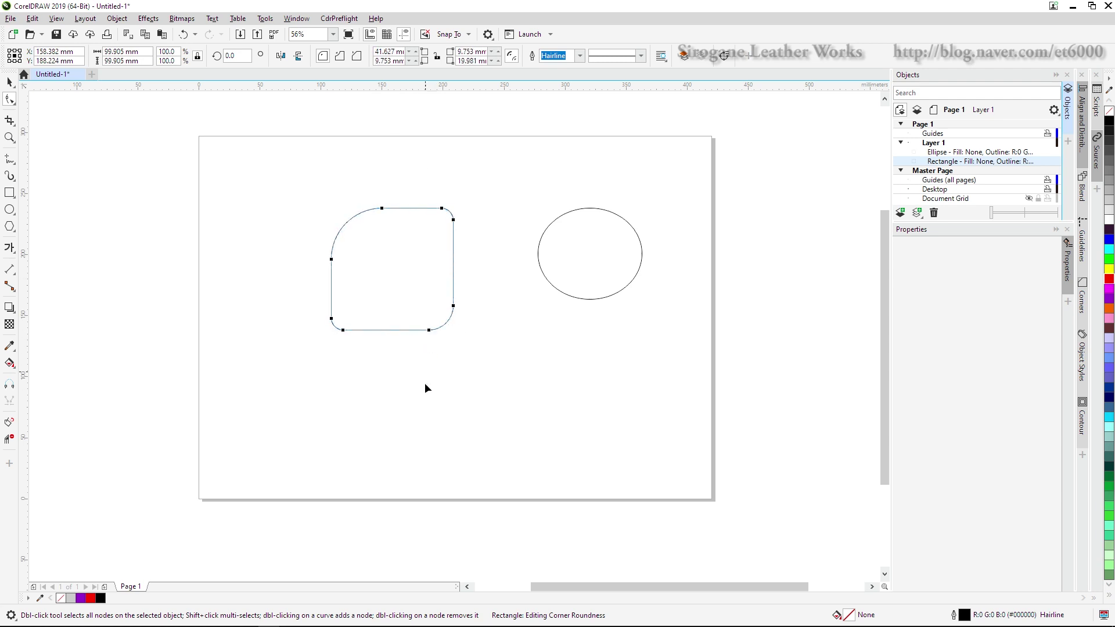
Step: Enlarge the lower-right corner radius to about 40 mm, with about 40 mm at the upper left and 15 mm at the others
{"action": "mouse_move", "coordinate": [431, 329]}
{"action": "left_mouse_down"}
{"action": "mouse_move", "coordinate": [439, 335]}
{"action": "mouse_move", "coordinate": [431, 331]}
{"action": "left_mouse_up"}
{"action": "left_click", "coordinate": [431, 330]}
{"action": "mouse_move", "coordinate": [431, 331]}
{"action": "left_mouse_down"}
{"action": "mouse_move", "coordinate": [419, 341]}
{"action": "mouse_move", "coordinate": [439, 330]}
{"action": "mouse_move", "coordinate": [427, 329]}
{"action": "left_mouse_up"}
{"action": "left_click_drag", "start_coordinate": [428, 330], "coordinate": [404, 329]}
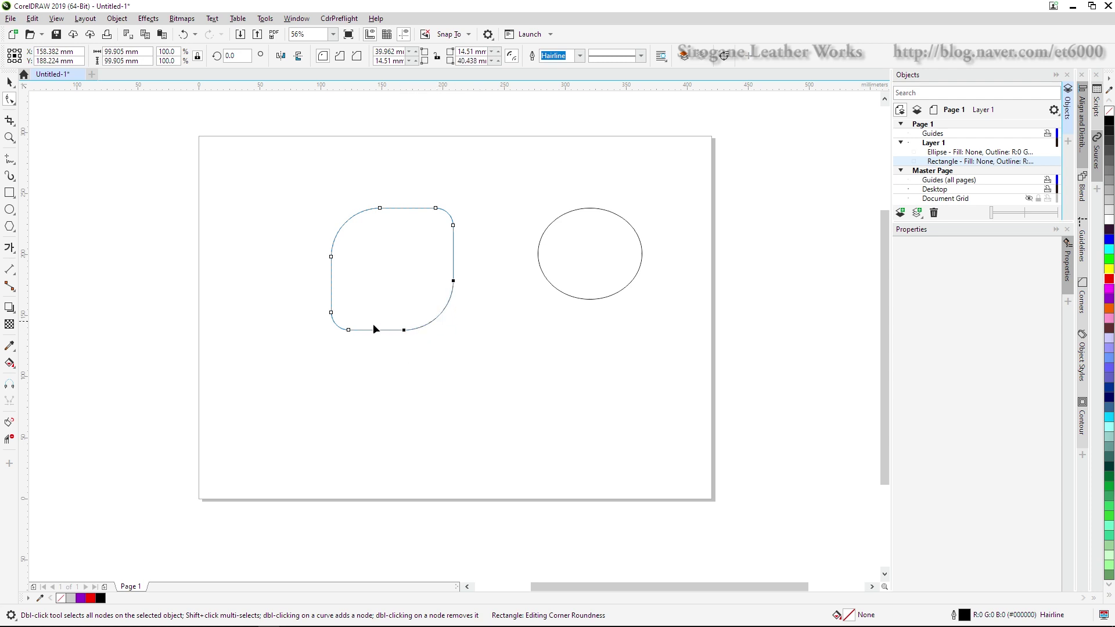
Step: Undo all the individual corner roundings to get the plain square back
{"action": "key", "text": "ctrl+z"}
{"action": "key", "text": "ctrl+z"}
{"action": "key", "text": "ctrl+z"}
{"action": "key", "text": "ctrl+z"}
{"action": "key", "text": "ctrl+z"}
{"action": "key", "text": "ctrl+z"}
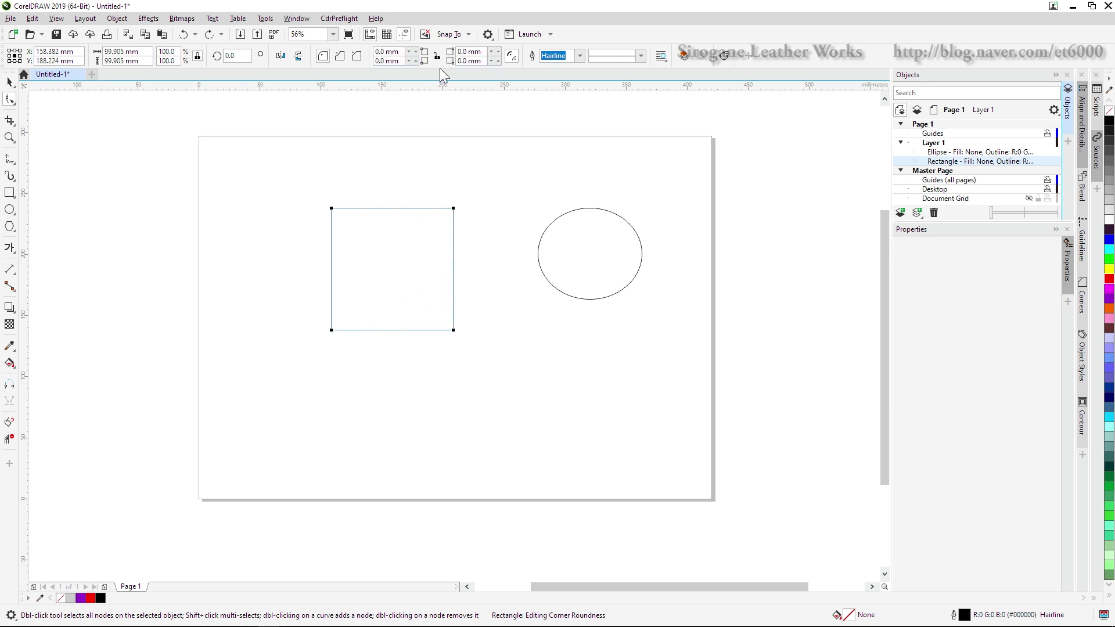
Step: Round the square's upper-left corner to about 27 mm and the others to about 10 mm, and set the lower-right corner radius to 20,000.0 mm
{"action": "left_click", "coordinate": [435, 54]}
{"action": "left_click_drag", "start_coordinate": [331, 208], "coordinate": [327, 249]}
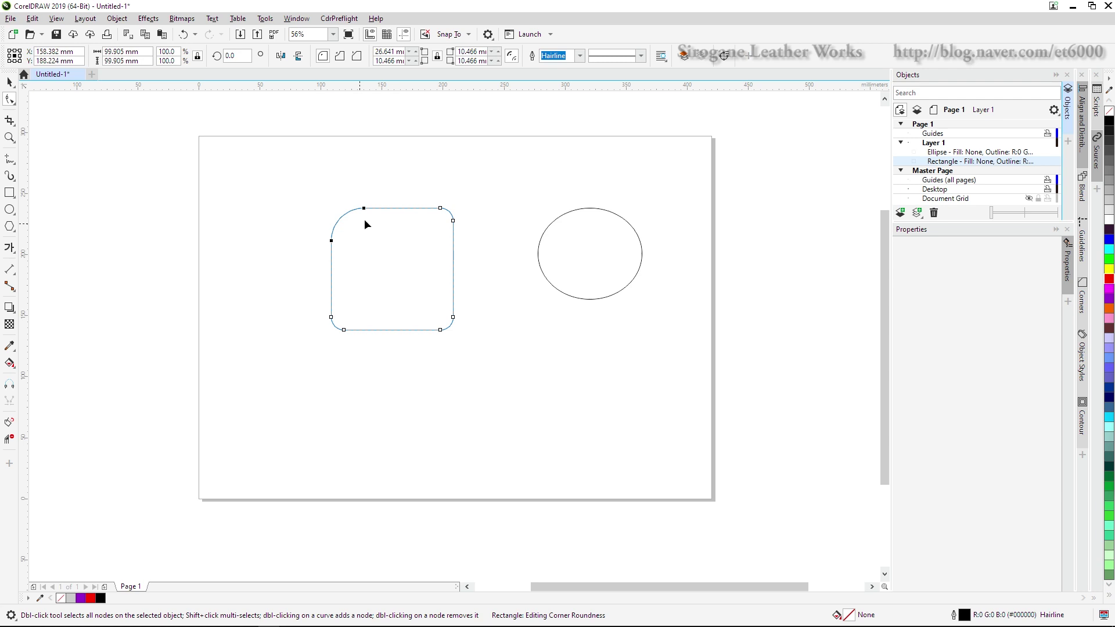
{"action": "double_click", "coordinate": [485, 60]}
{"action": "type", "text": "20,000.0 r"}
{"action": "key", "text": "Return"}
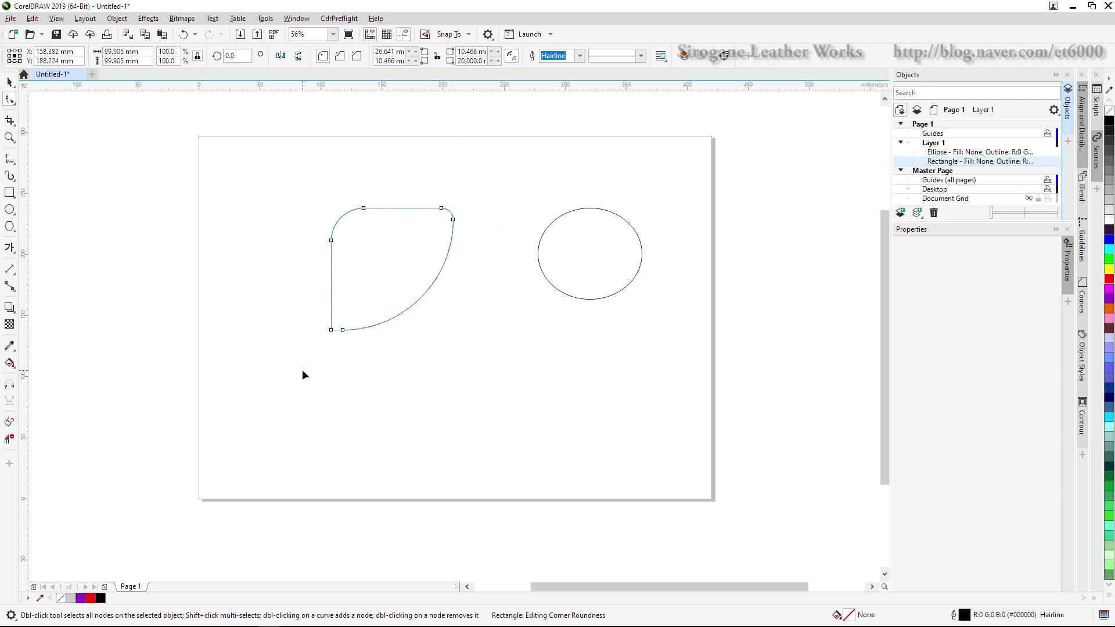
{"action": "left_click", "coordinate": [9, 81]}
{"action": "left_click", "coordinate": [440, 339]}
{"action": "left_click", "coordinate": [409, 308]}
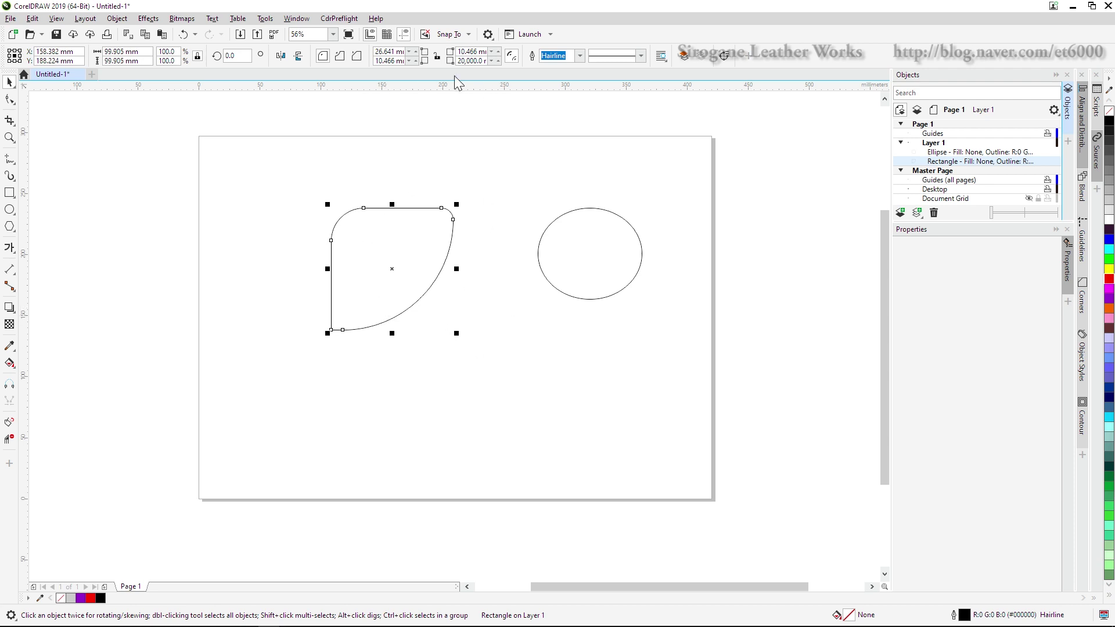
{"action": "left_click", "coordinate": [361, 159]}
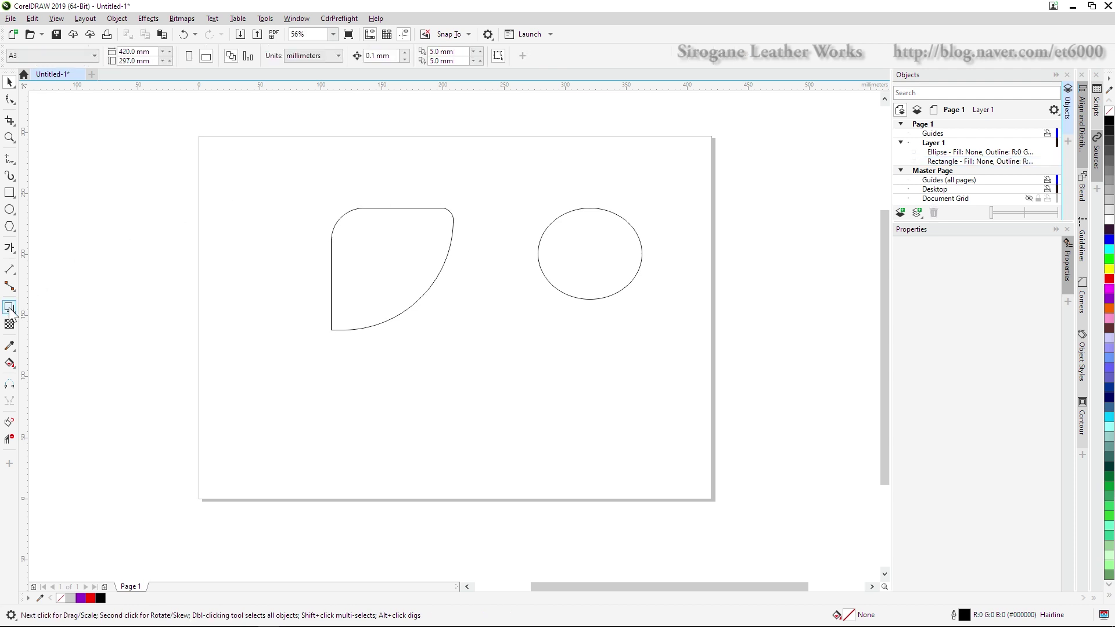
Step: Look through the effect tools and available dockers, and examine the fillet, scallop and chamfer options of the Corners docker
{"action": "left_click", "coordinate": [9, 307]}
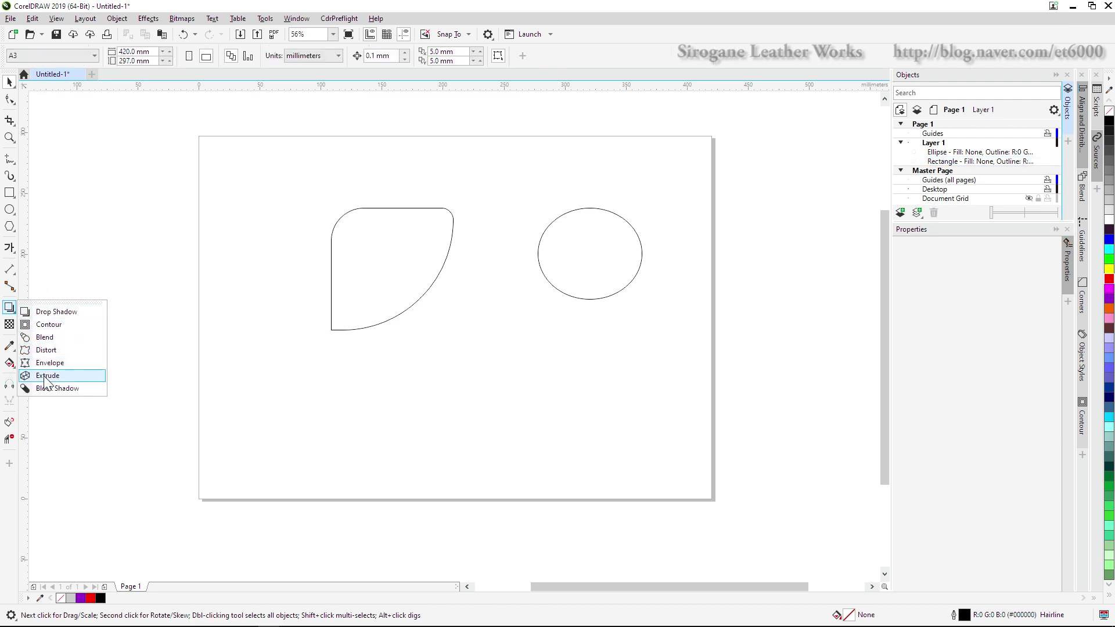
{"action": "left_click", "coordinate": [301, 250]}
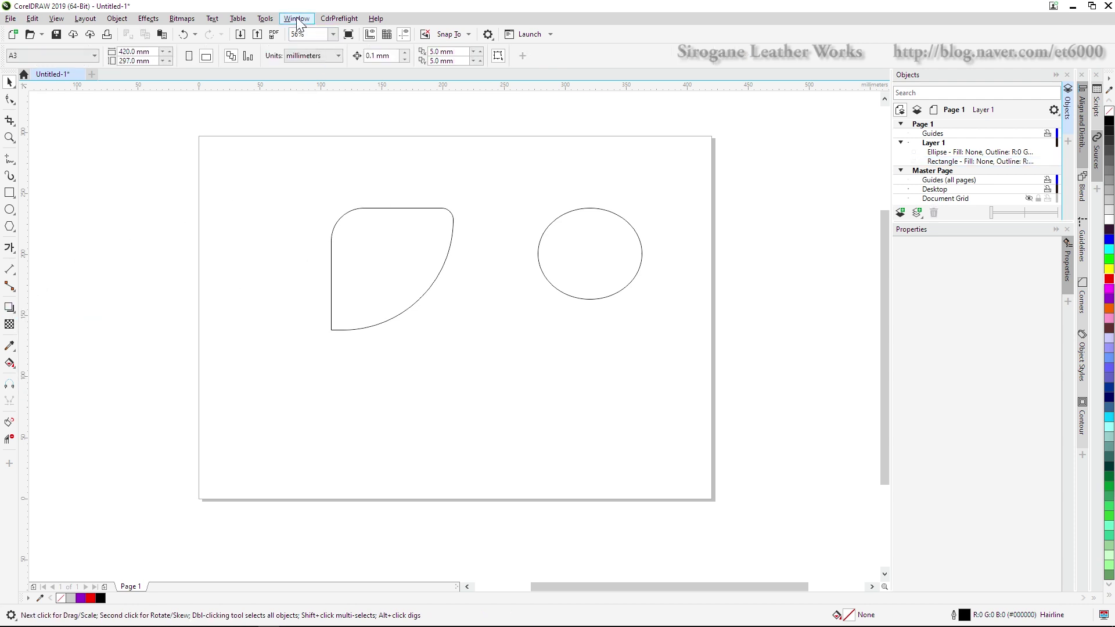
{"action": "left_click", "coordinate": [297, 19]}
{"action": "mouse_move", "coordinate": [325, 172]}
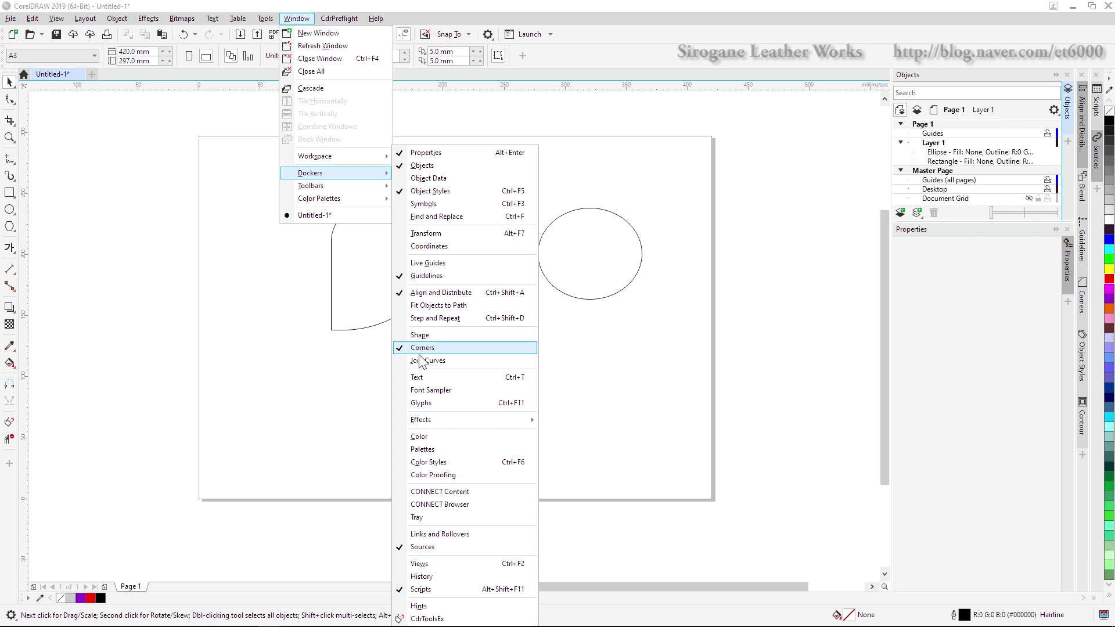
{"action": "left_click", "coordinate": [709, 381]}
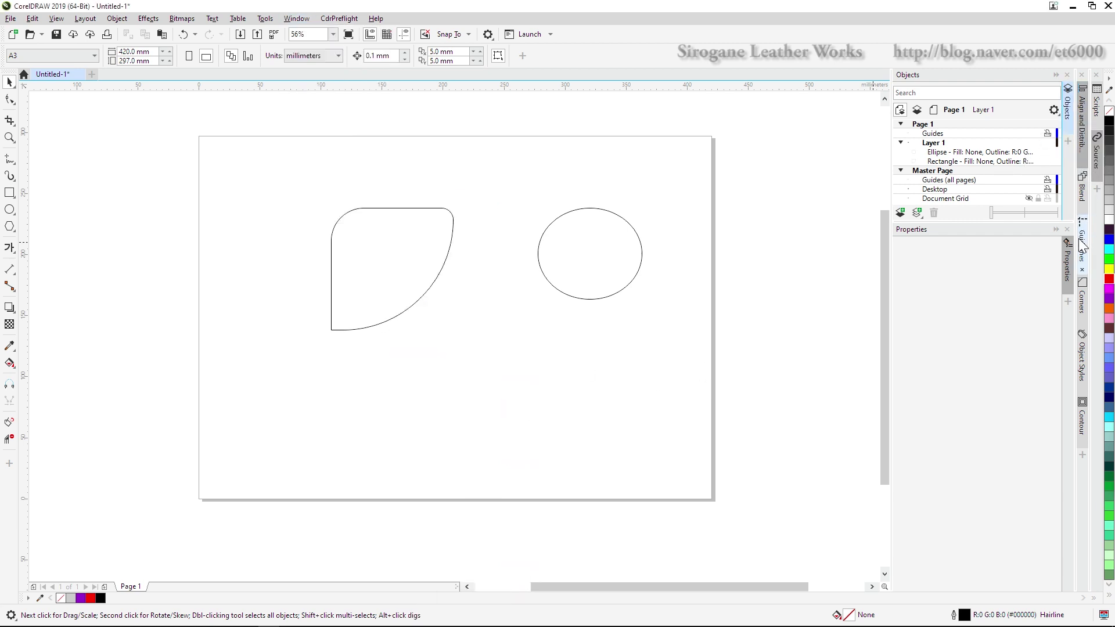
{"action": "left_click", "coordinate": [1082, 303]}
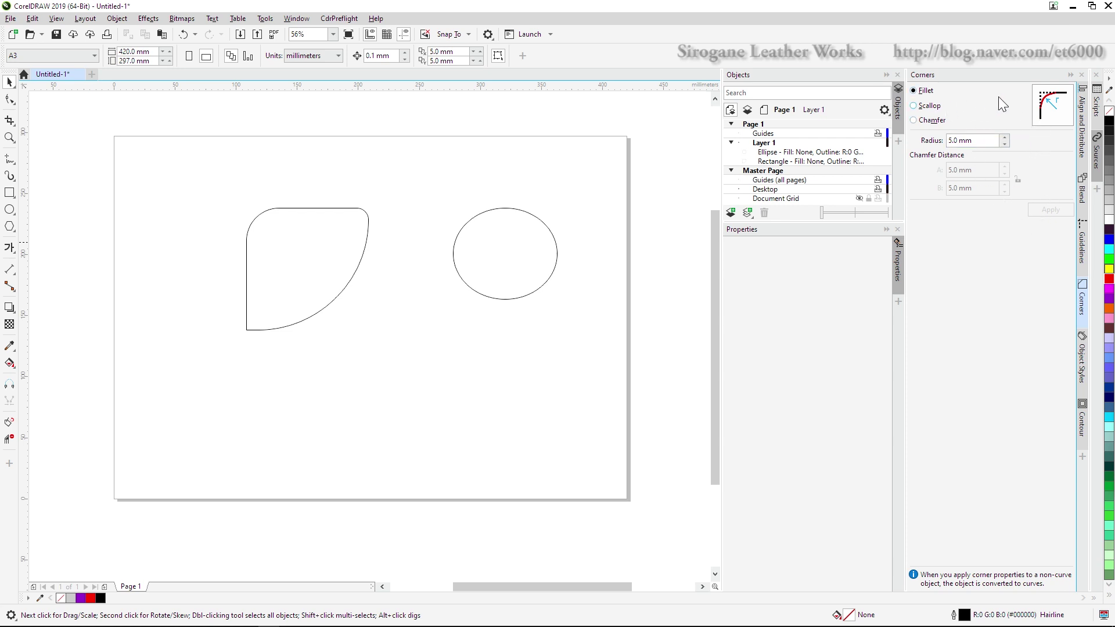
{"action": "left_click", "coordinate": [1070, 75]}
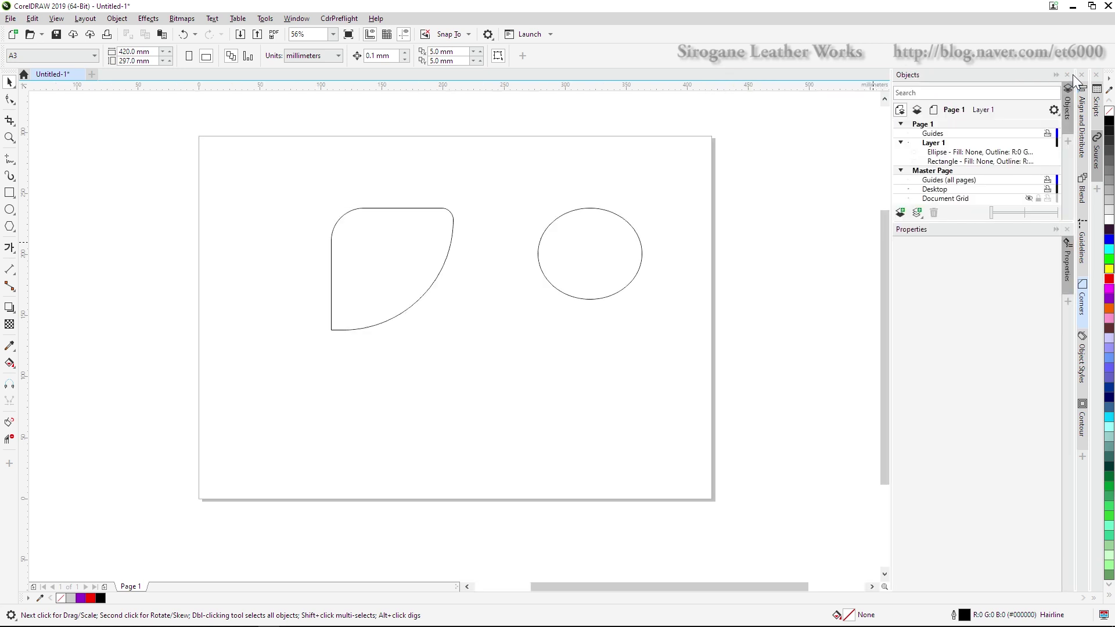
Step: Move the ellipse down and to the left, and delete both shapes from the page
{"action": "left_click", "coordinate": [558, 290]}
{"action": "left_click_drag", "start_coordinate": [571, 276], "coordinate": [527, 317]}
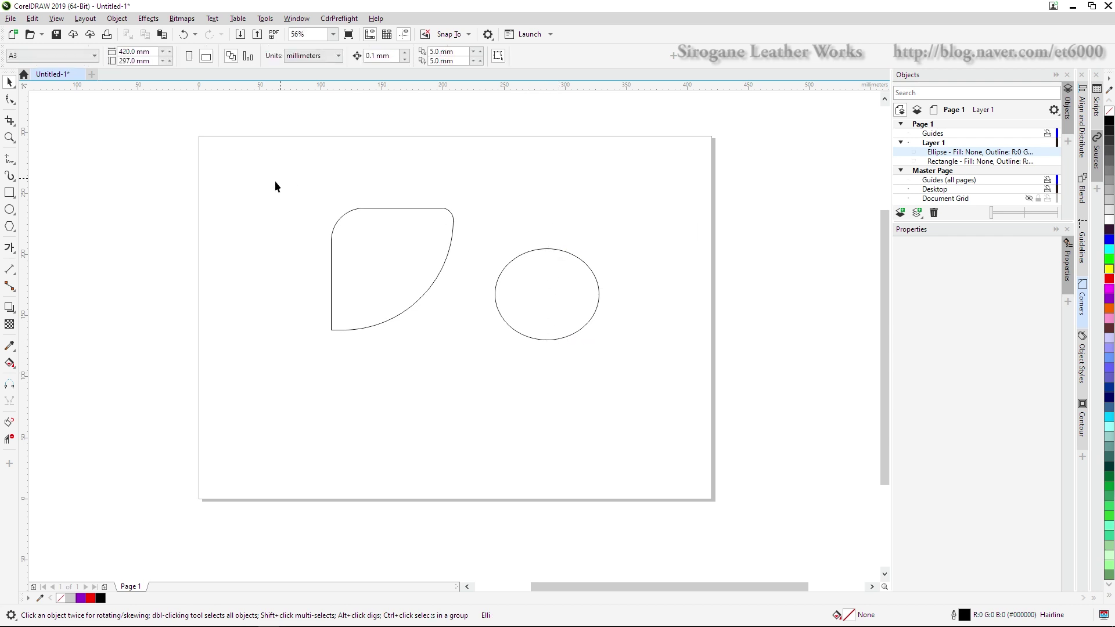
{"action": "left_click_drag", "start_coordinate": [273, 182], "coordinate": [662, 451]}
{"action": "key", "text": "Delete"}
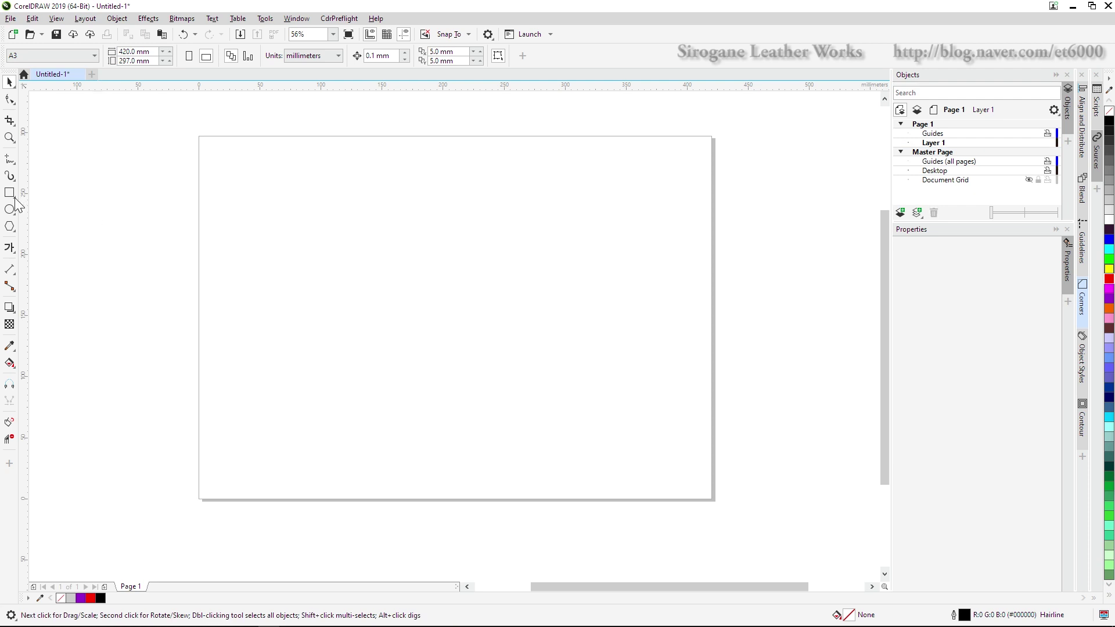
Step: Draw three separate rectangles, about 67 × 79 mm and 70 × 86 mm side by side, and about 97 × 94 mm below them
{"action": "left_click", "coordinate": [9, 192]}
{"action": "left_click_drag", "start_coordinate": [341, 222], "coordinate": [430, 324]}
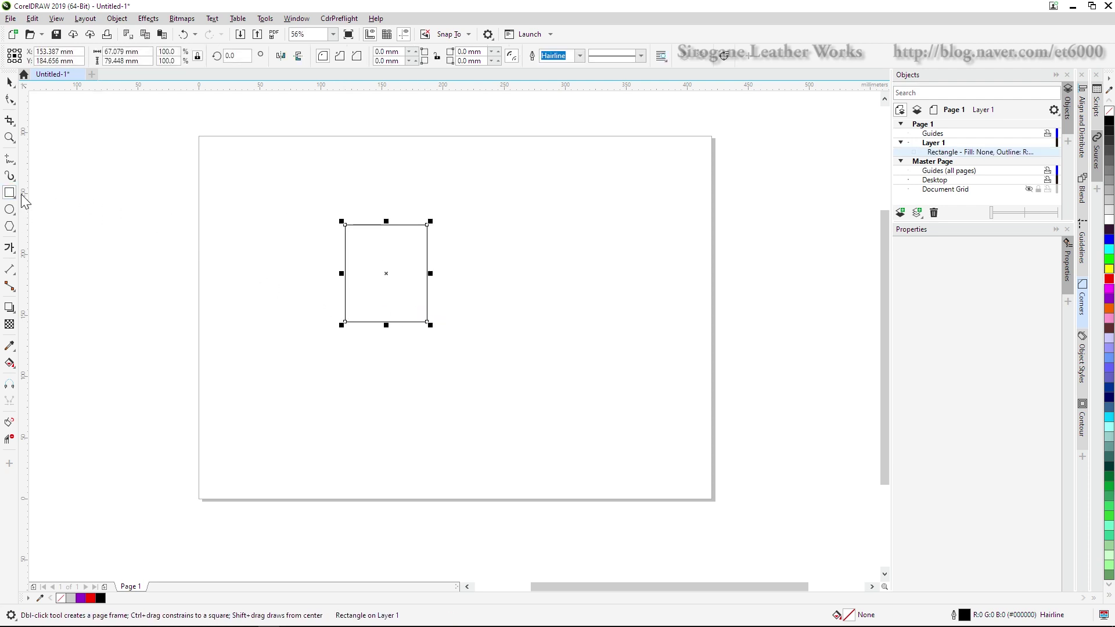
{"action": "left_click_drag", "start_coordinate": [467, 241], "coordinate": [553, 346]}
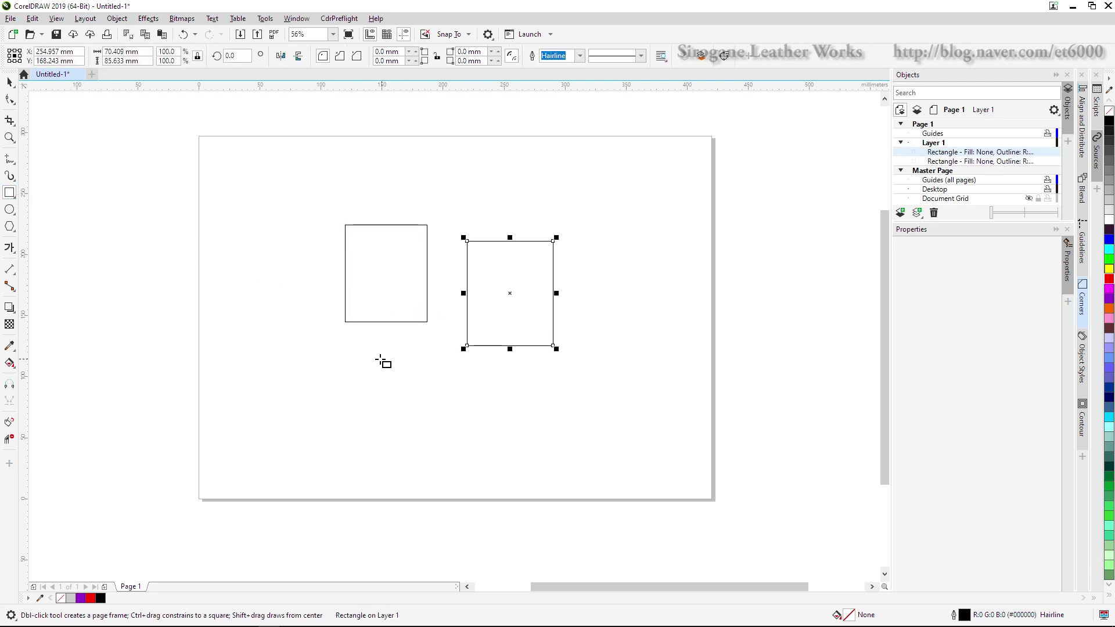
{"action": "left_click_drag", "start_coordinate": [372, 363], "coordinate": [492, 478]}
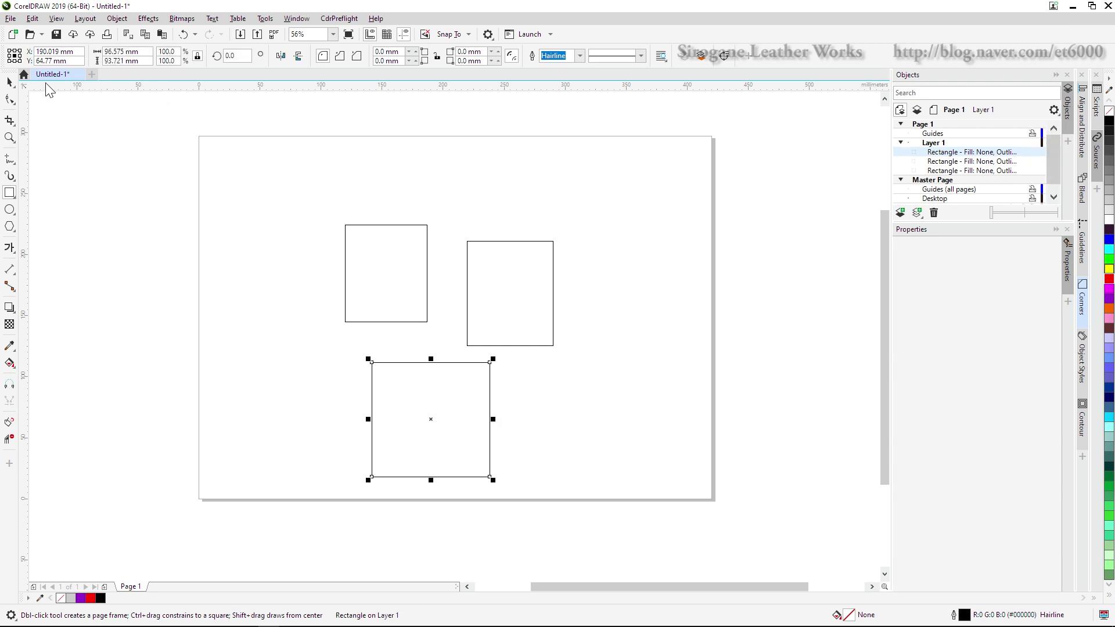
Step: Select all three rectangles, check the description of the Combine command, and clear the selection
{"action": "left_click", "coordinate": [9, 82]}
{"action": "left_click_drag", "start_coordinate": [287, 192], "coordinate": [665, 495]}
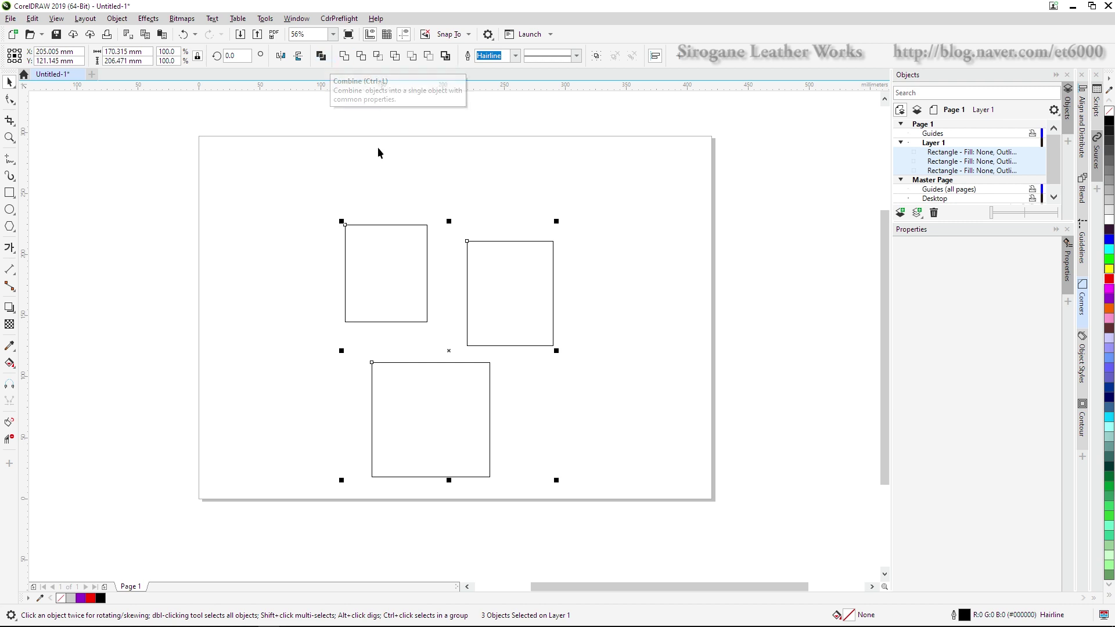
{"action": "left_click", "coordinate": [440, 203]}
Step: Move the largest rectangle up and to the left, just below the upper-left rectangle, and deselect it
{"action": "left_click", "coordinate": [401, 411]}
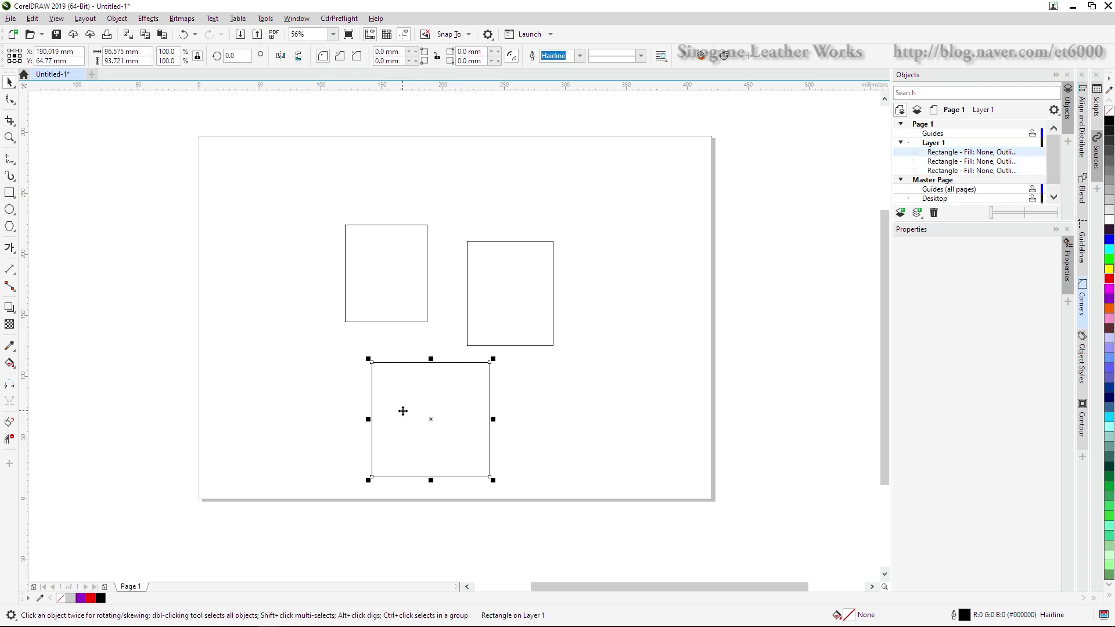
{"action": "left_click_drag", "start_coordinate": [401, 410], "coordinate": [362, 383]}
{"action": "left_click", "coordinate": [547, 416]}
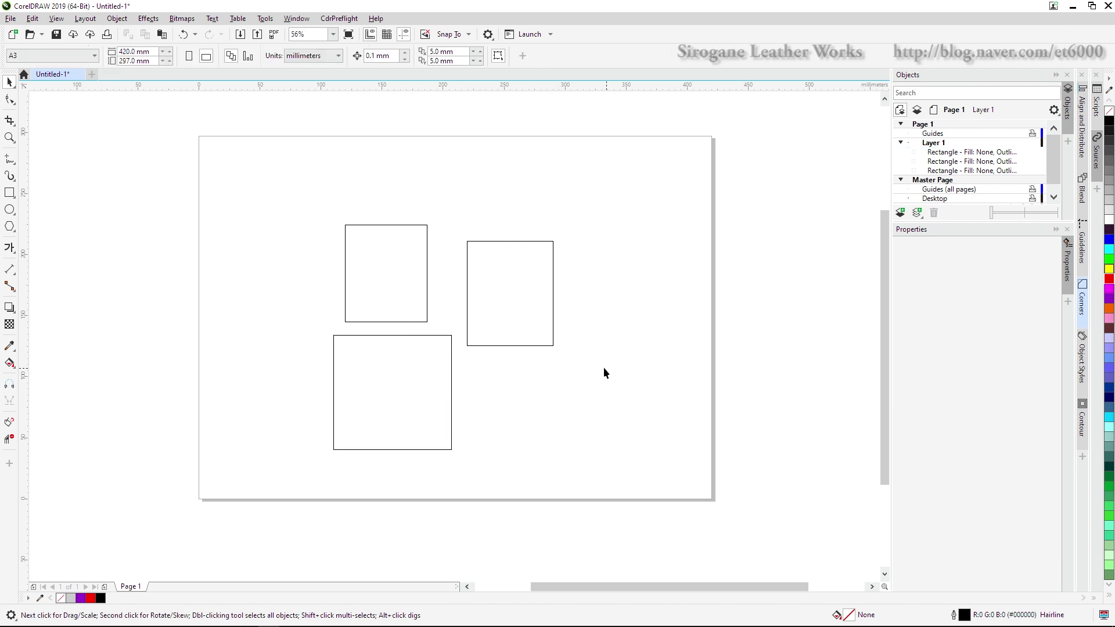
Step: Select the two upper rectangles together, select each of the three rectangles individually, and clear the selection
{"action": "left_click_drag", "start_coordinate": [609, 431], "coordinate": [597, 421]}
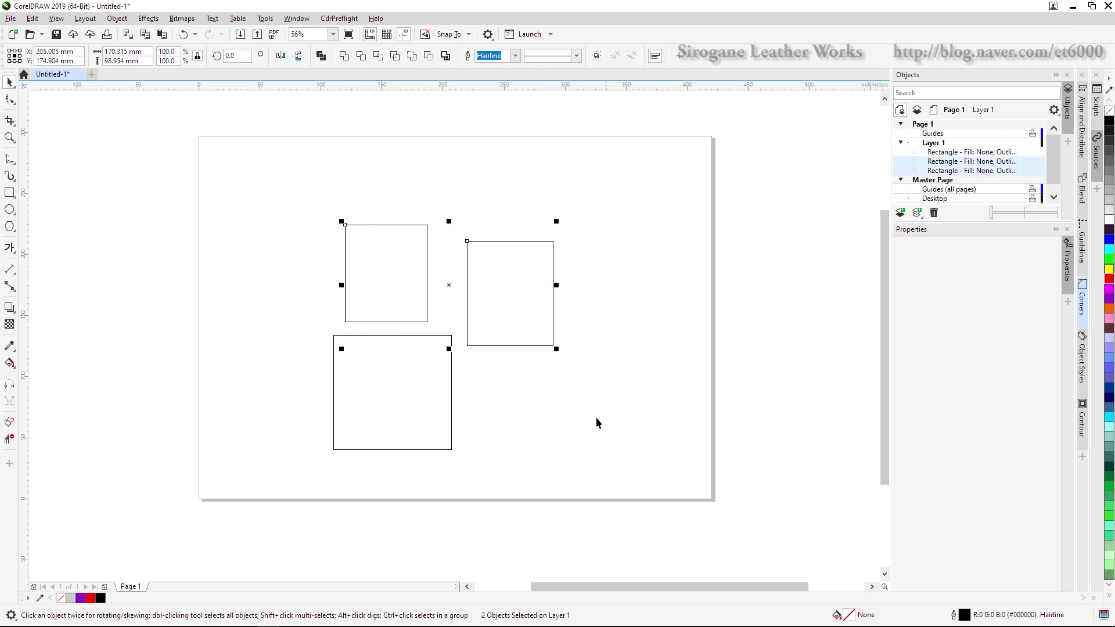
{"action": "left_click", "coordinate": [399, 262]}
{"action": "left_click", "coordinate": [505, 294]}
{"action": "left_click", "coordinate": [432, 396]}
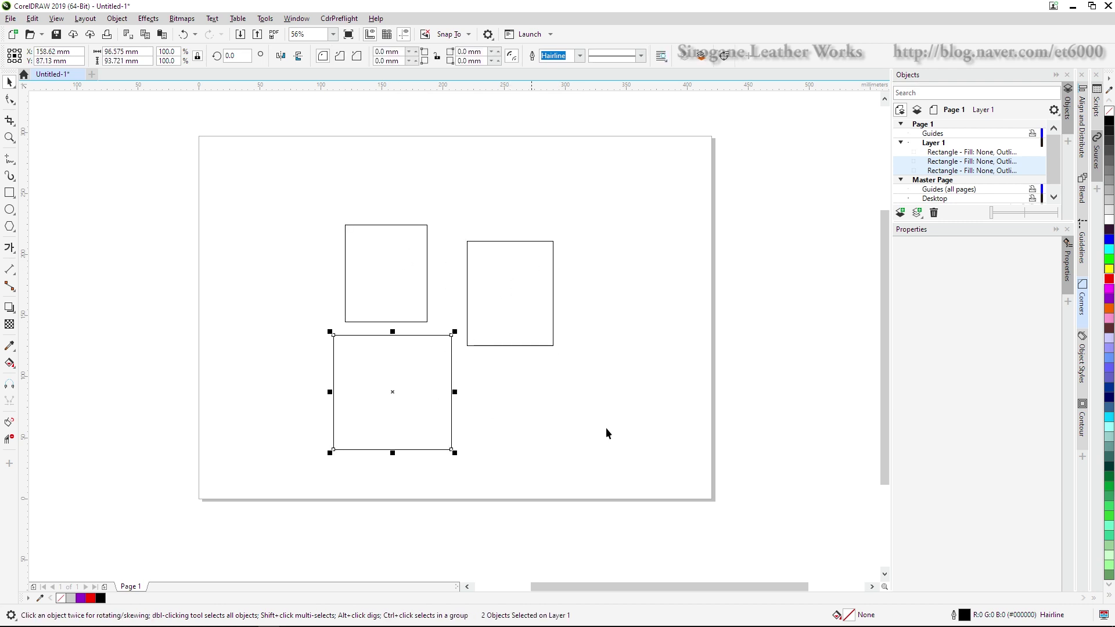
{"action": "left_click", "coordinate": [606, 427]}
{"action": "left_click", "coordinate": [407, 244]}
{"action": "left_click", "coordinate": [329, 184]}
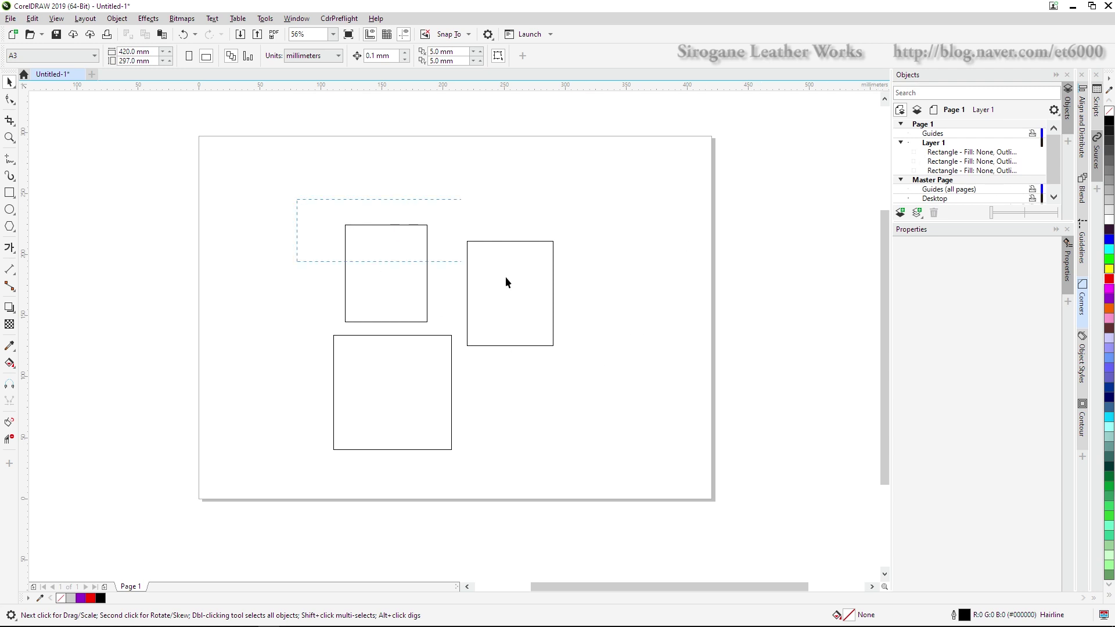
Step: Select all three rectangles, group them and ungroup them again
{"action": "left_click_drag", "start_coordinate": [506, 278], "coordinate": [648, 474]}
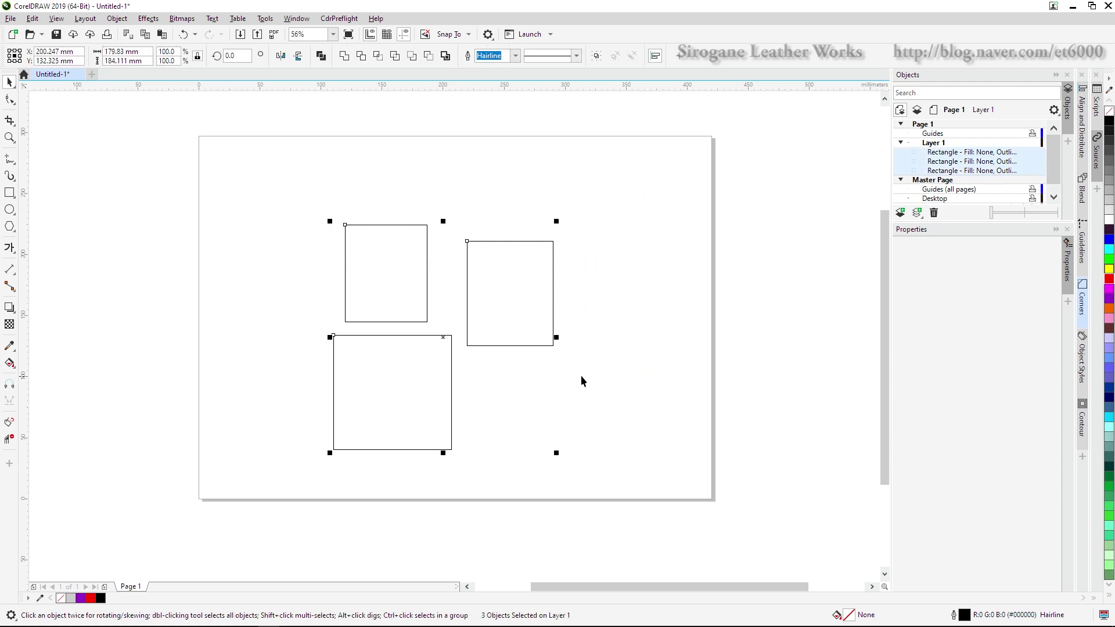
{"action": "key", "text": "ctrl+g"}
{"action": "key", "text": "ctrl+u"}
Step: Group the three rectangles and move the group up and slightly to the left on the page
{"action": "left_click_drag", "start_coordinate": [270, 180], "coordinate": [601, 448]}
{"action": "right_click", "coordinate": [500, 269]}
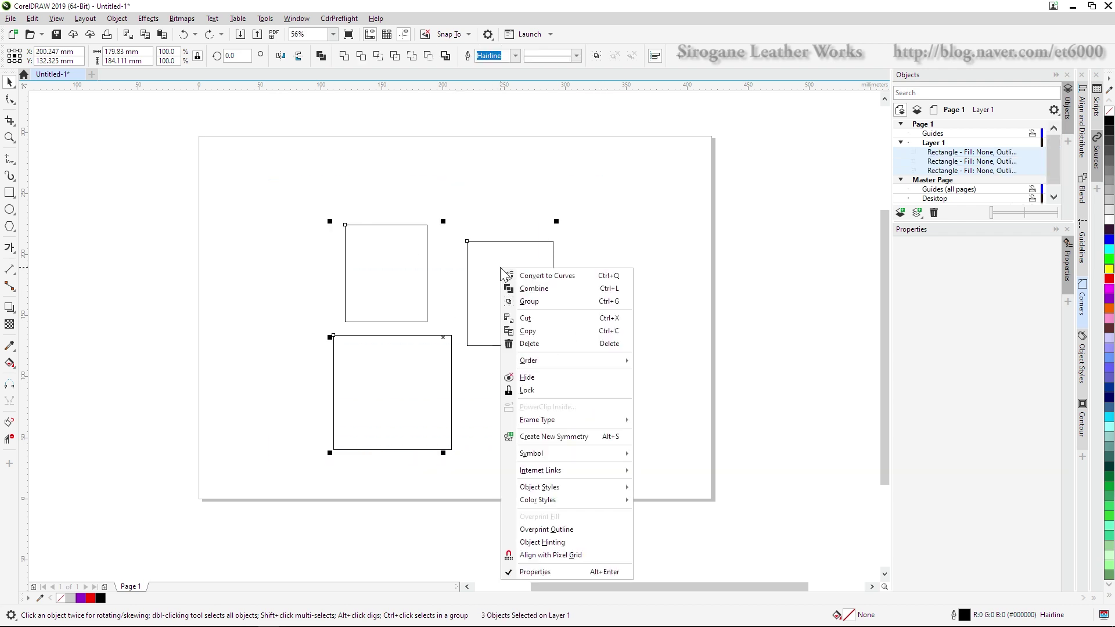
{"action": "left_click", "coordinate": [542, 300]}
{"action": "left_click_drag", "start_coordinate": [489, 301], "coordinate": [471, 264]}
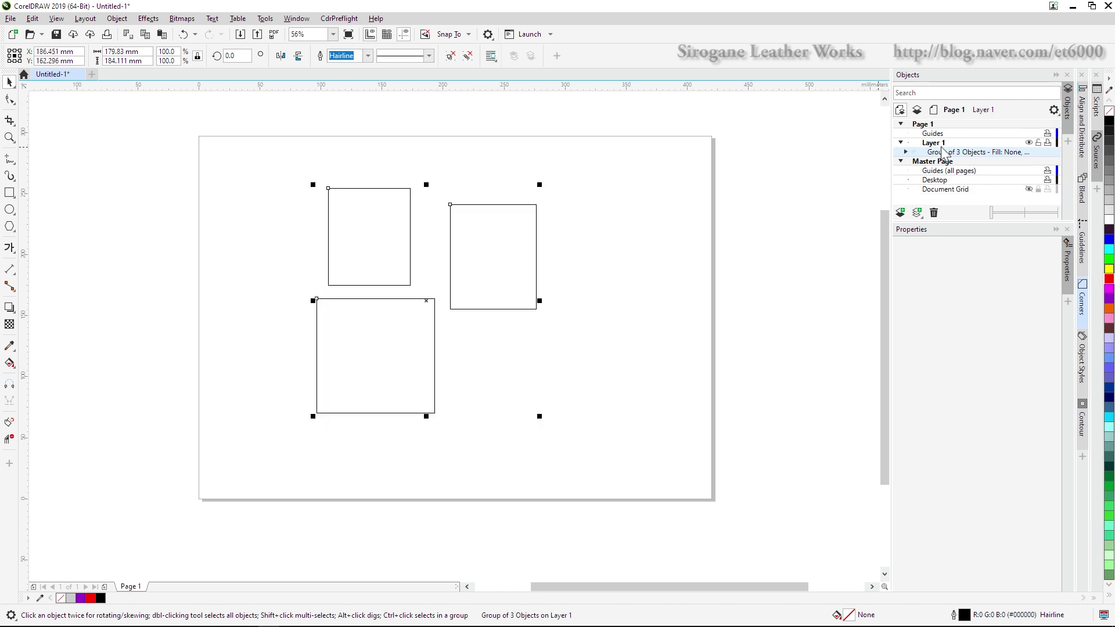
{"action": "left_click", "coordinate": [906, 151]}
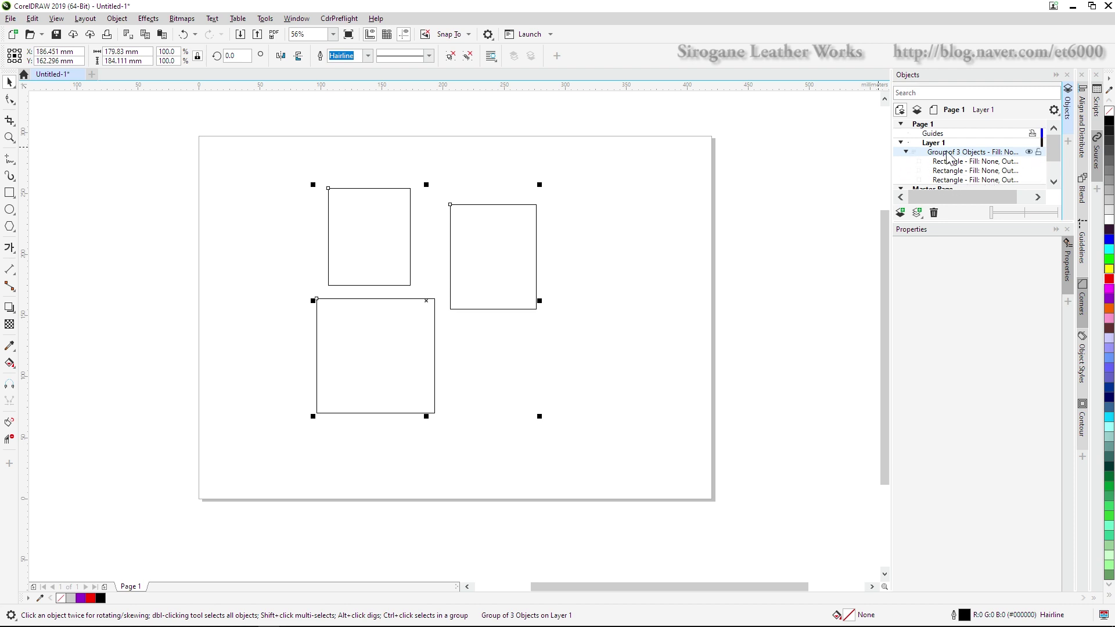
Step: Try rotating the group clockwise by about 22° and undo the rotation
{"action": "left_click", "coordinate": [451, 262]}
{"action": "left_click_drag", "start_coordinate": [543, 185], "coordinate": [623, 330]}
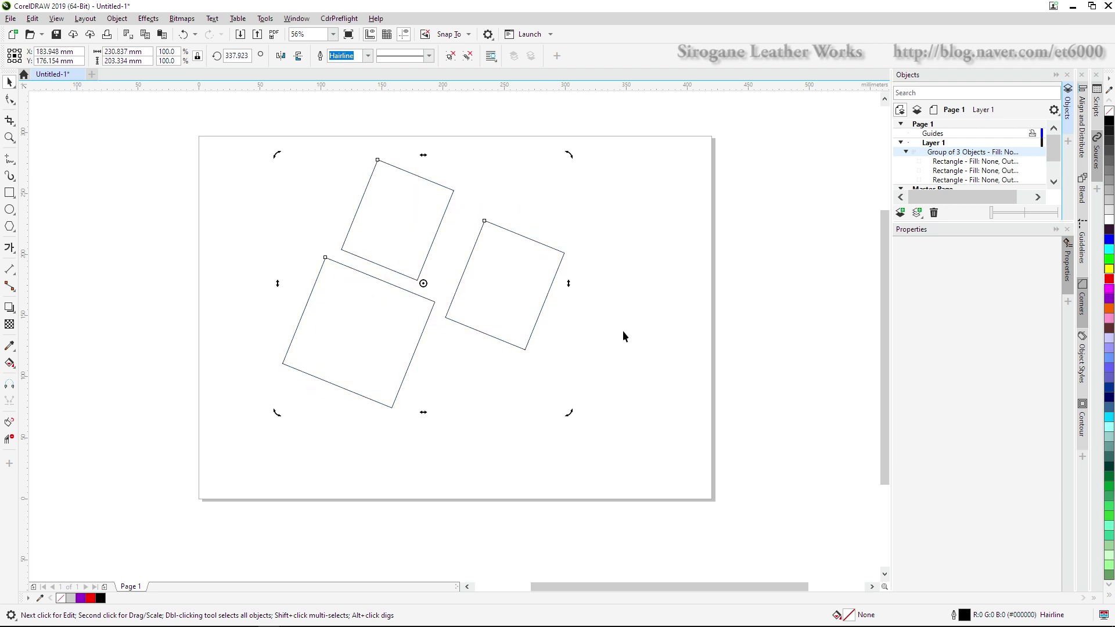
{"action": "key", "text": "ctrl+z"}
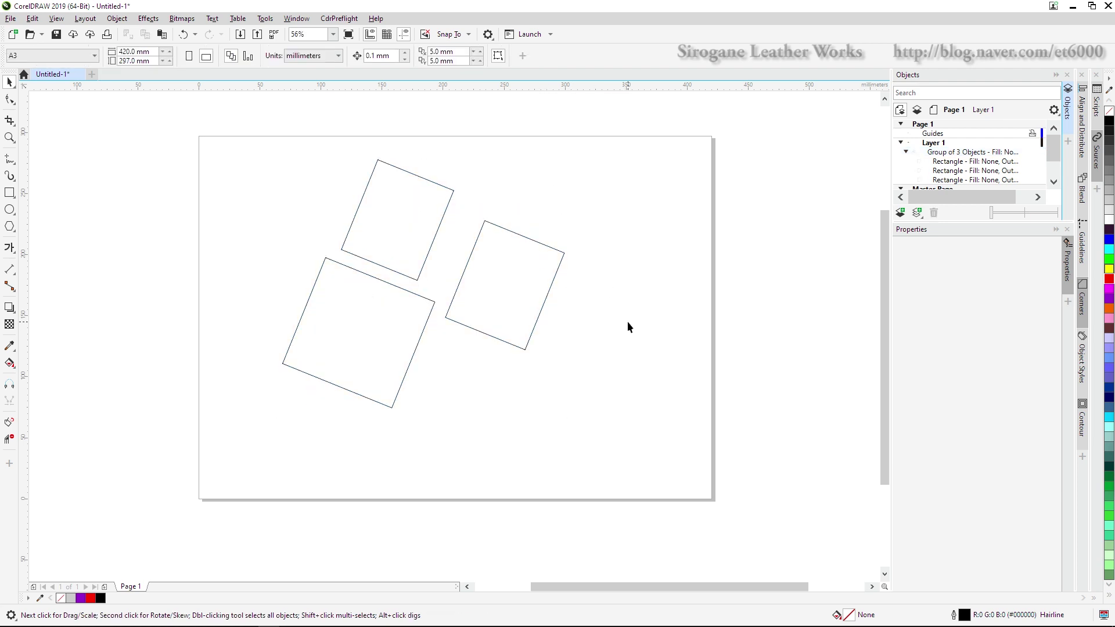
Step: Scale the group down proportionally to about 85% by its upper-right corner and deselect it
{"action": "left_click_drag", "start_coordinate": [542, 187], "coordinate": [508, 221]}
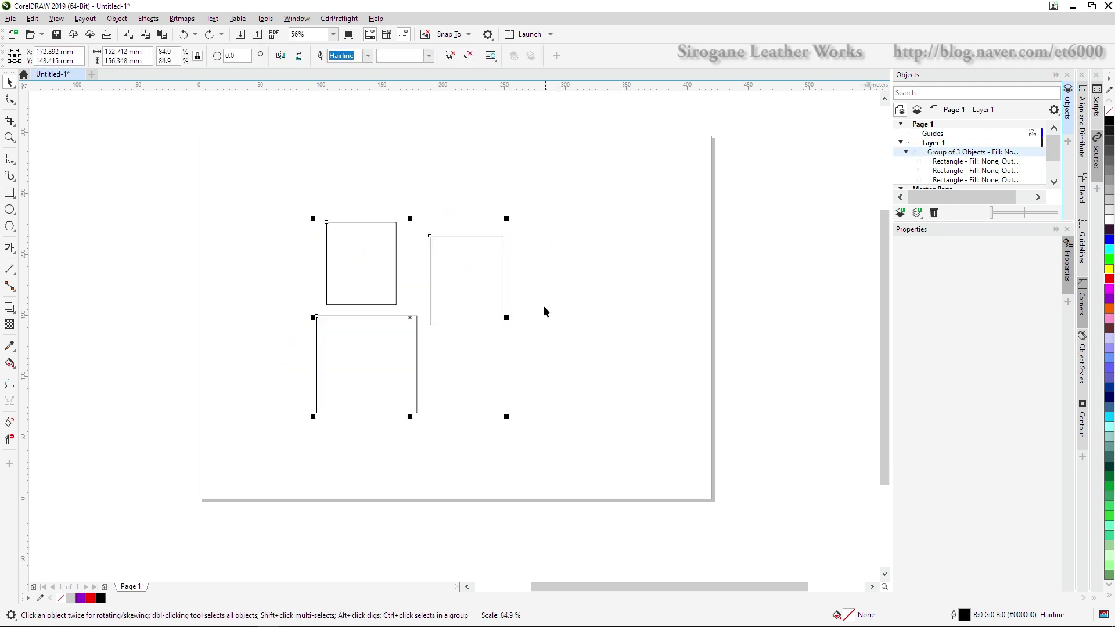
{"action": "left_click", "coordinate": [544, 313]}
Step: Fill the whole group with dark purple (R53 G24 B52), undo the fill, and deselect the group
{"action": "left_click_drag", "start_coordinate": [277, 191], "coordinate": [511, 453]}
{"action": "left_click", "coordinate": [1108, 219]}
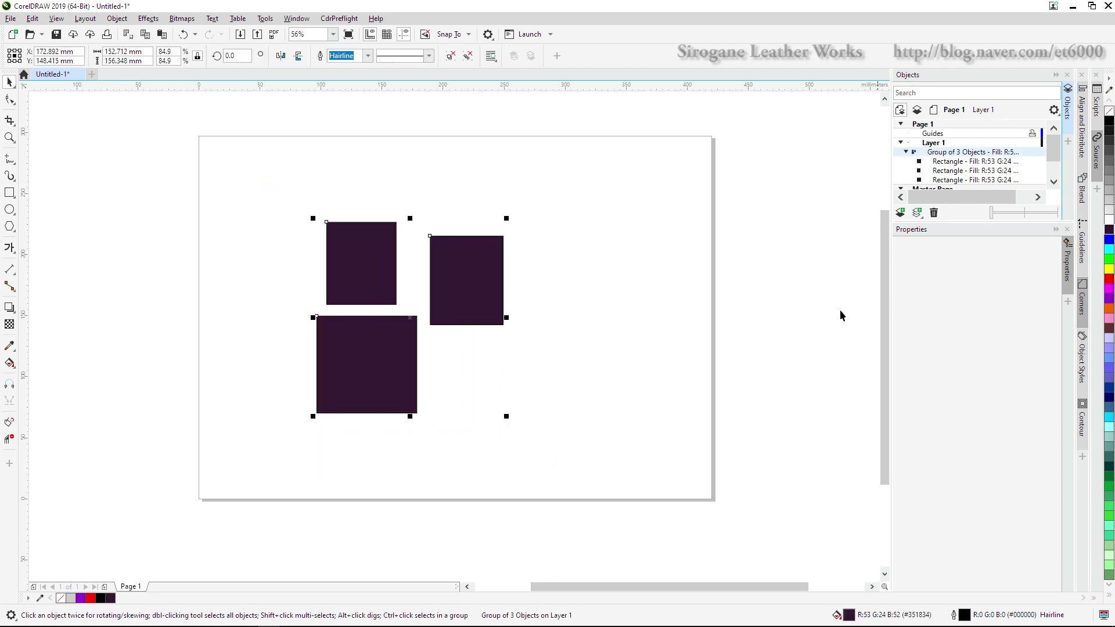
{"action": "left_click", "coordinate": [604, 364]}
{"action": "key", "text": "ctrl+z"}
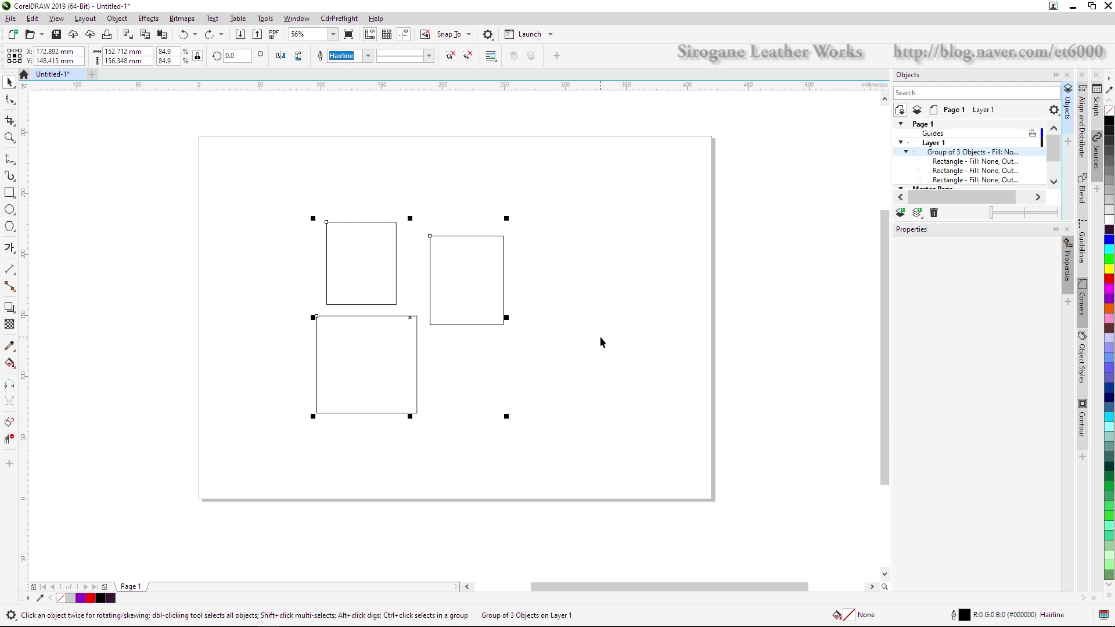
{"action": "left_click", "coordinate": [563, 339]}
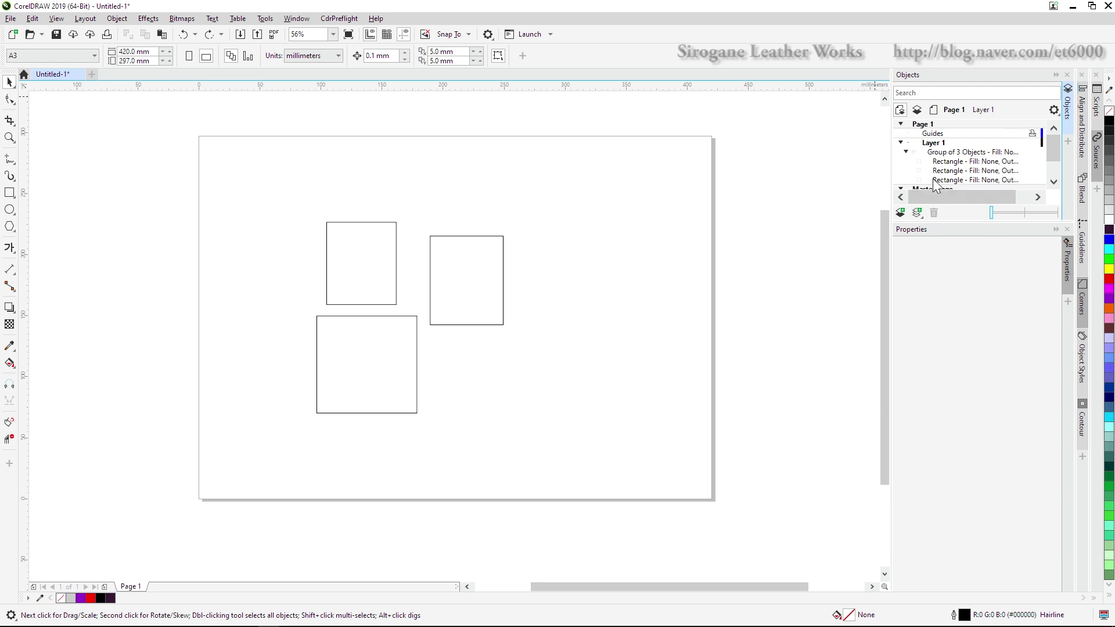
Step: Collapse the group's entry in the object list and make the list area taller
{"action": "left_click", "coordinate": [906, 152]}
{"action": "left_click_drag", "start_coordinate": [965, 222], "coordinate": [963, 347]}
{"action": "left_click", "coordinate": [466, 330]}
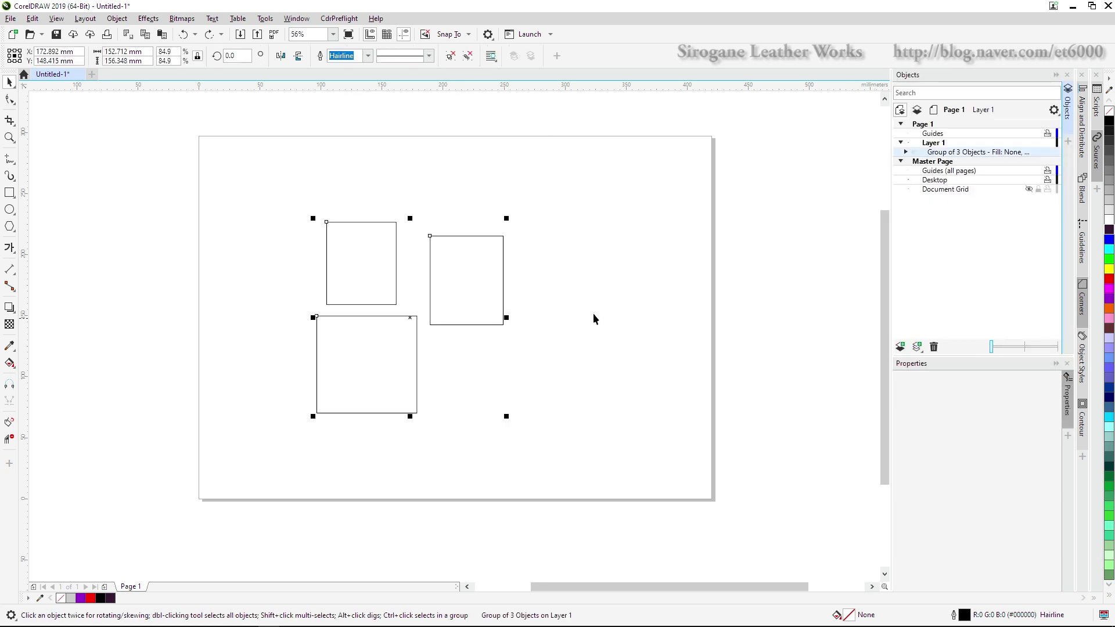
{"action": "left_click", "coordinate": [591, 295]}
Step: Select the group and ungroup it into three separate rectangles
{"action": "left_click_drag", "start_coordinate": [280, 186], "coordinate": [562, 454]}
{"action": "right_click", "coordinate": [492, 290]}
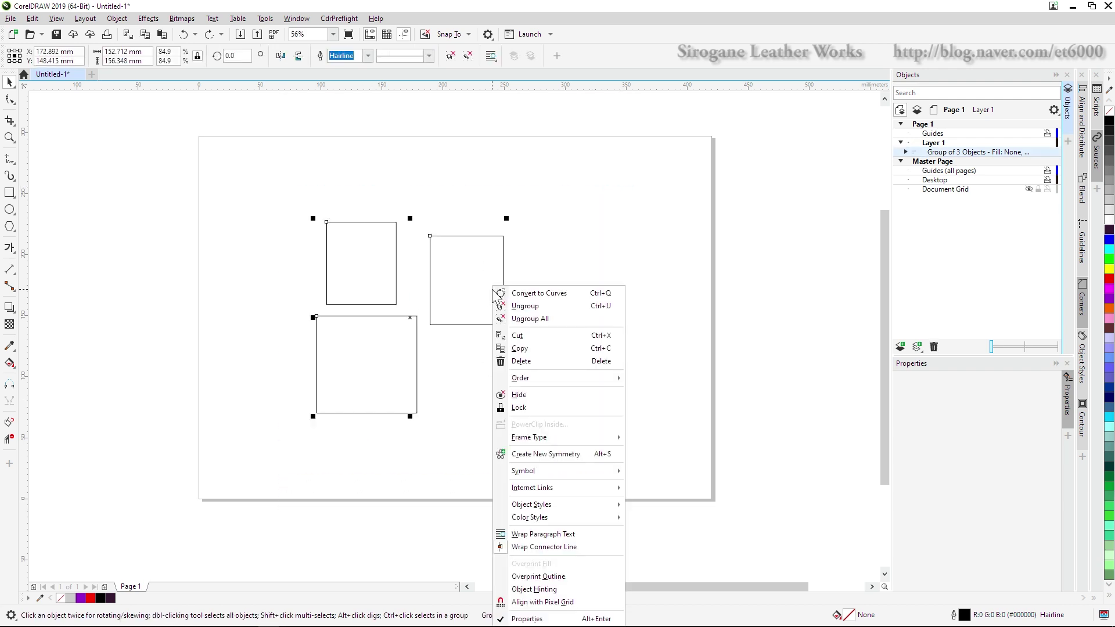
{"action": "key", "text": "ctrl+u"}
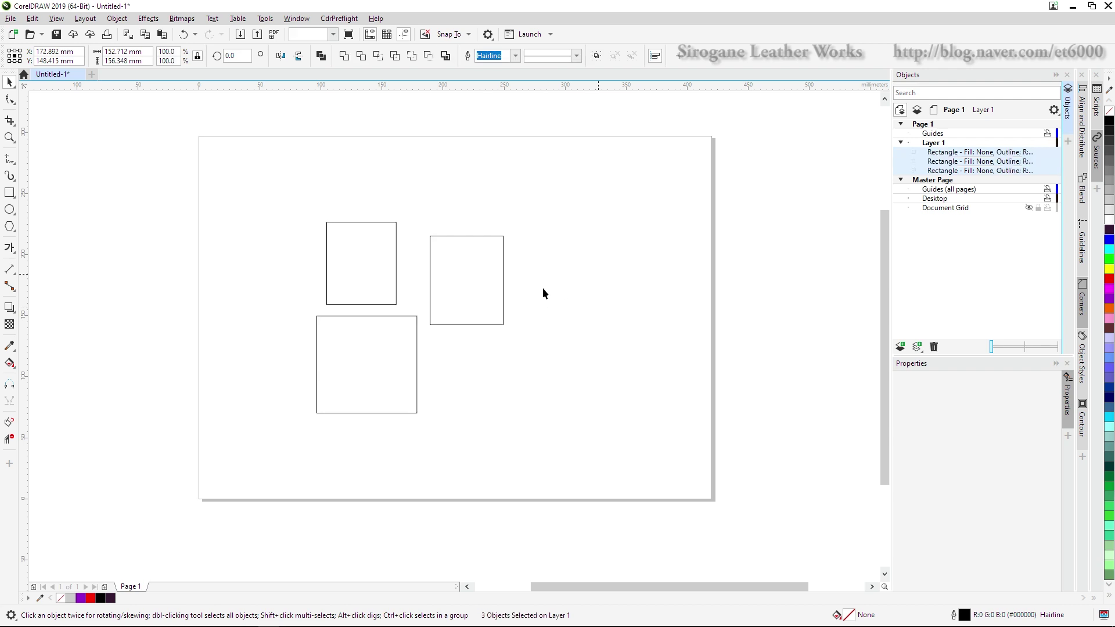
Step: Move each rectangle separately to the left, with the two smaller ones side by side above the largest
{"action": "left_click", "coordinate": [503, 316]}
{"action": "left_click_drag", "start_coordinate": [503, 316], "coordinate": [509, 286]}
{"action": "left_click_drag", "start_coordinate": [337, 247], "coordinate": [291, 227]}
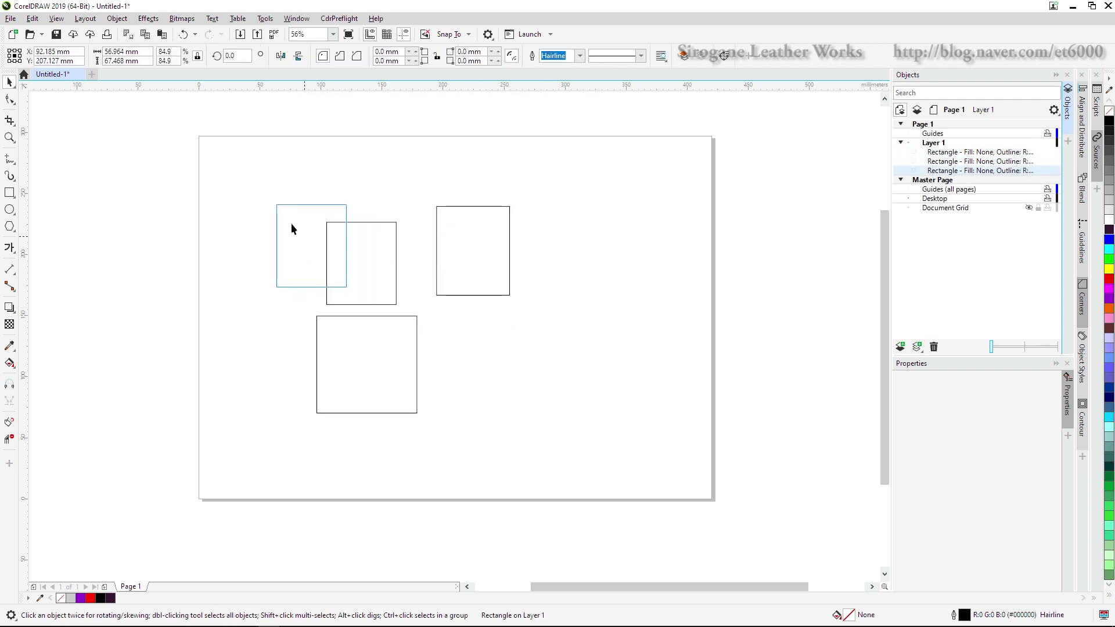
{"action": "left_click_drag", "start_coordinate": [316, 381], "coordinate": [274, 391]}
{"action": "left_click_drag", "start_coordinate": [471, 263], "coordinate": [417, 260]}
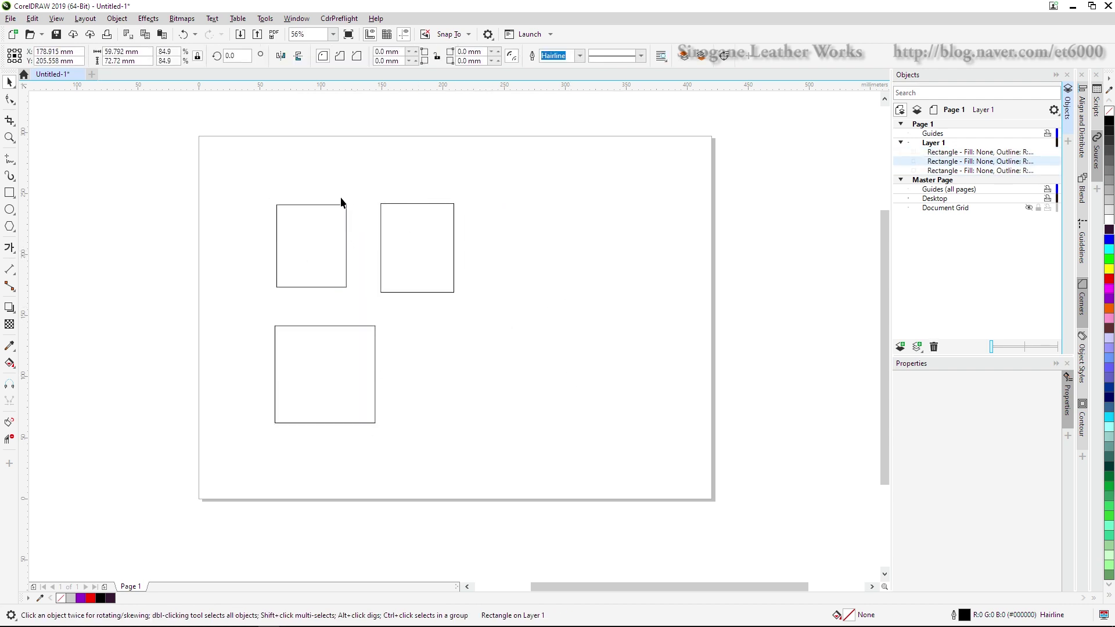
Step: Group the three rectangles again and check the Ungroup and Ungroup All commands without applying them
{"action": "left_click_drag", "start_coordinate": [222, 174], "coordinate": [622, 464]}
{"action": "key", "text": "ctrl+g"}
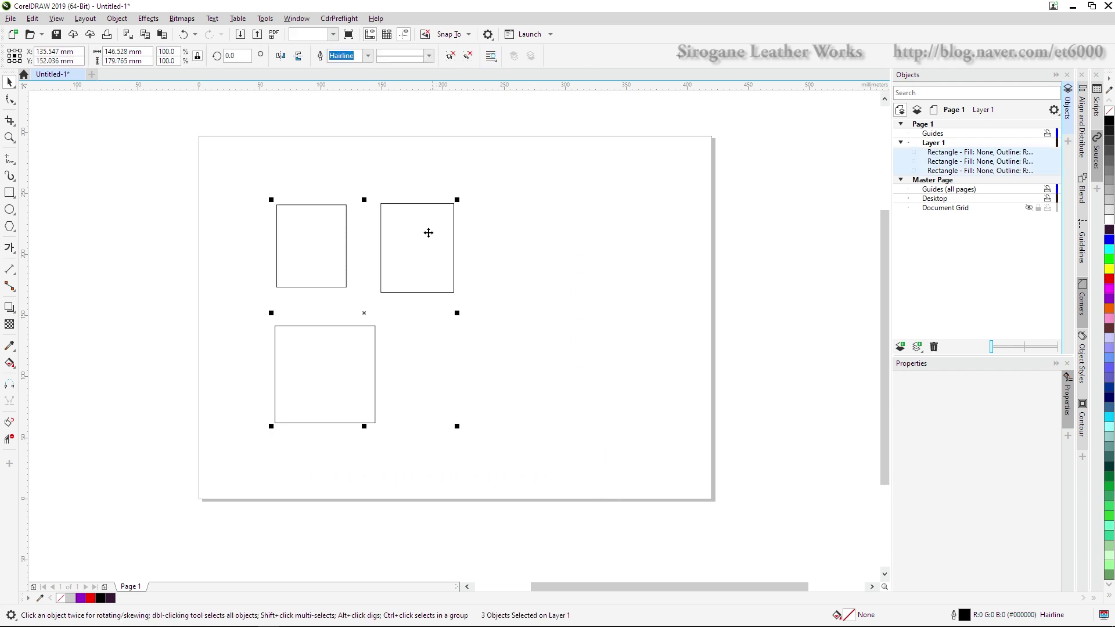
{"action": "right_click", "coordinate": [428, 233]}
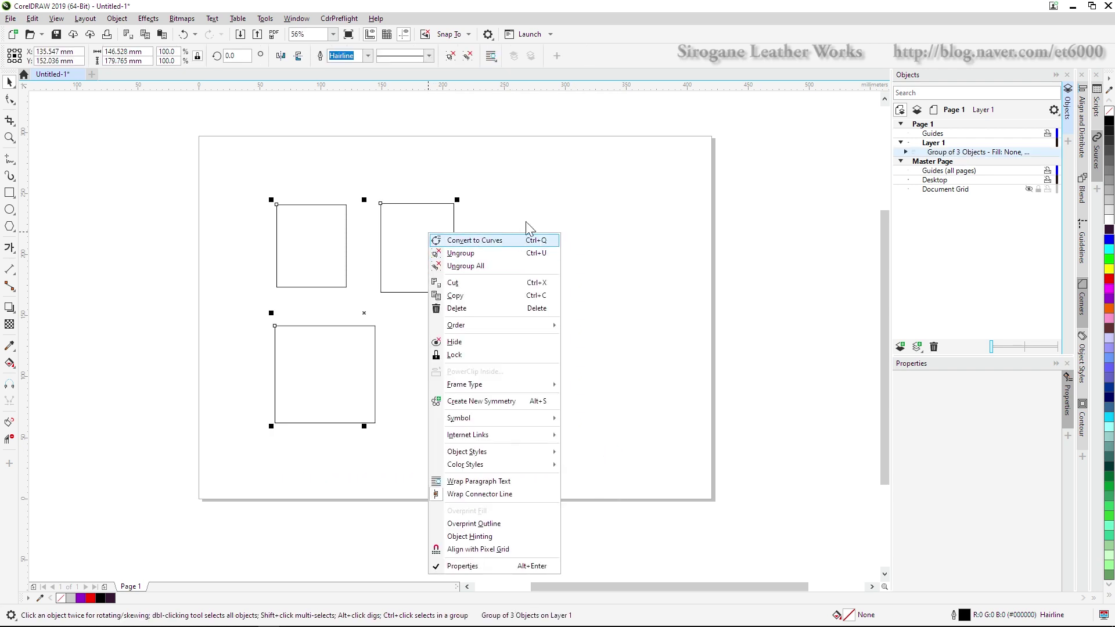
{"action": "left_click", "coordinate": [537, 198]}
{"action": "right_click", "coordinate": [440, 237]}
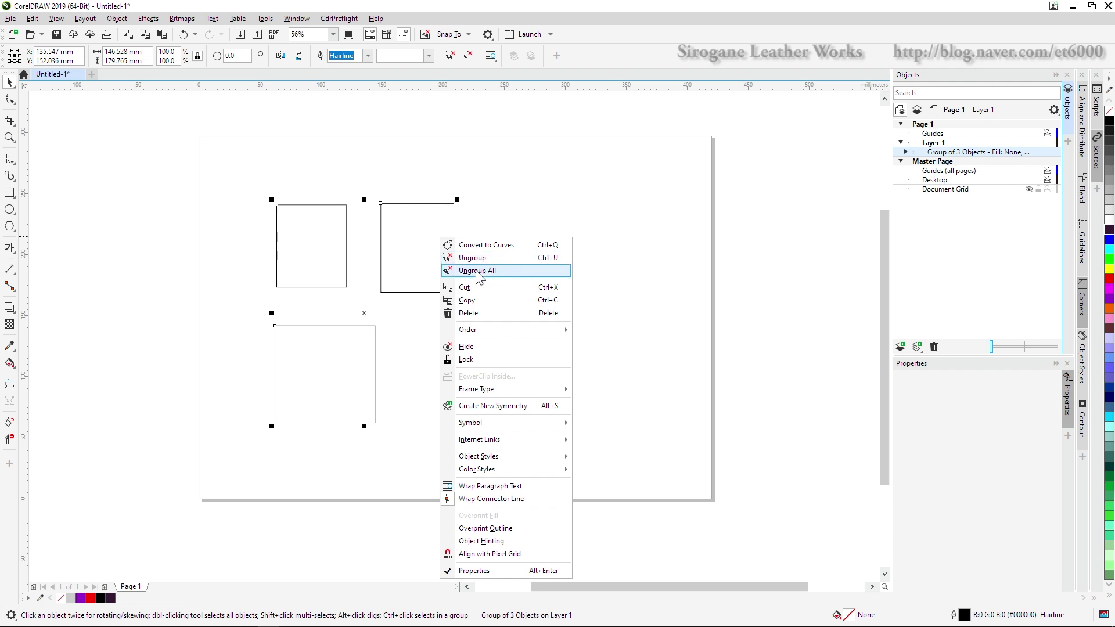
{"action": "left_click", "coordinate": [504, 212]}
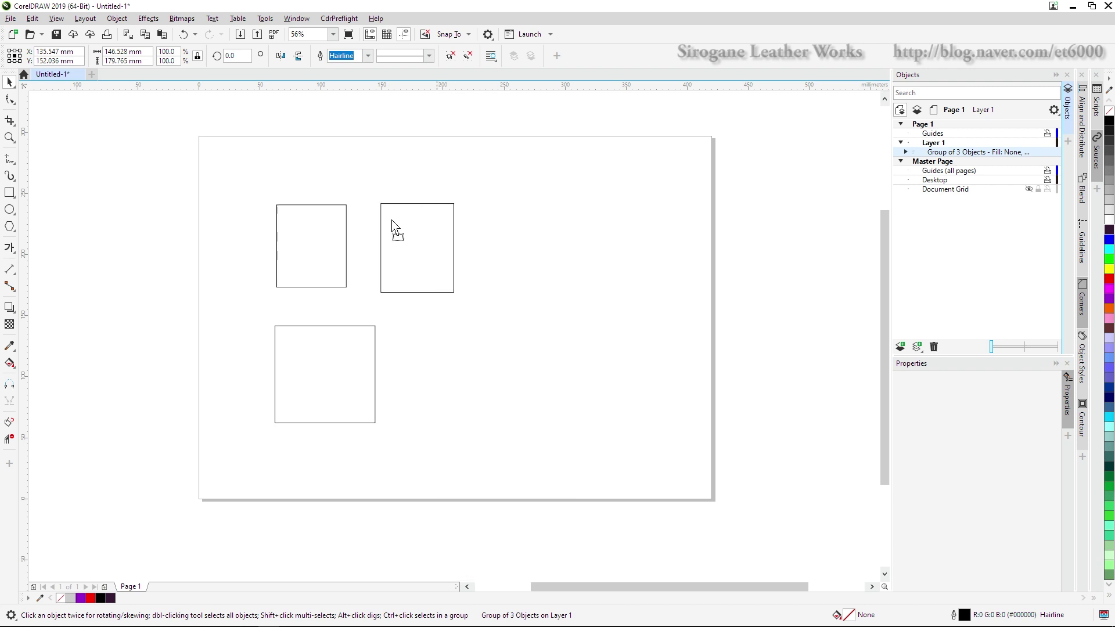
Step: Duplicate the group, arrange original and copy side by side across the page, and select each group in turn
{"action": "left_click_drag", "start_coordinate": [391, 224], "coordinate": [602, 217]}
{"action": "key", "text": "ctrl+d"}
{"action": "left_click", "coordinate": [680, 315]}
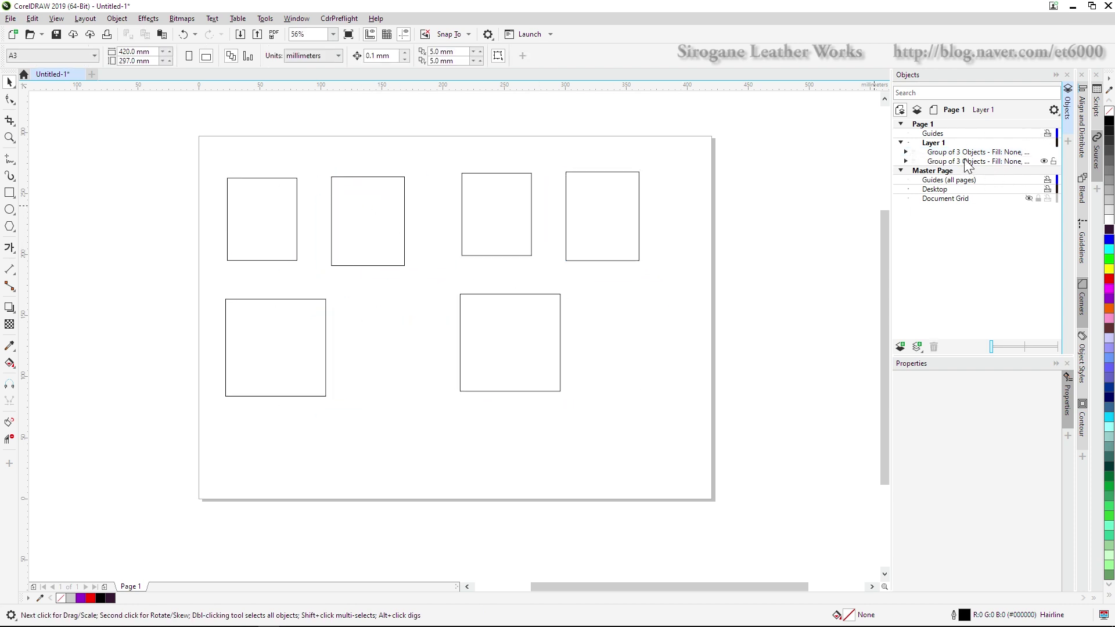
{"action": "left_click", "coordinate": [607, 212]}
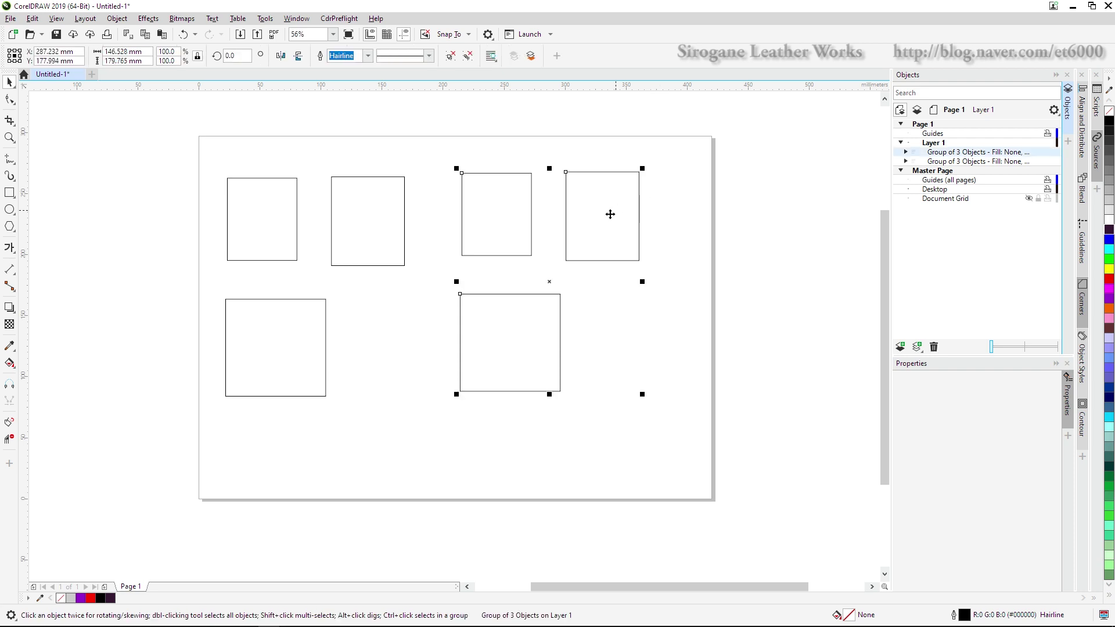
{"action": "left_click", "coordinate": [362, 228]}
Step: Nest the two rectangle groups inside one group and move it slightly down and to the right
{"action": "left_click_drag", "start_coordinate": [211, 136], "coordinate": [733, 466]}
{"action": "key", "text": "ctrl+g"}
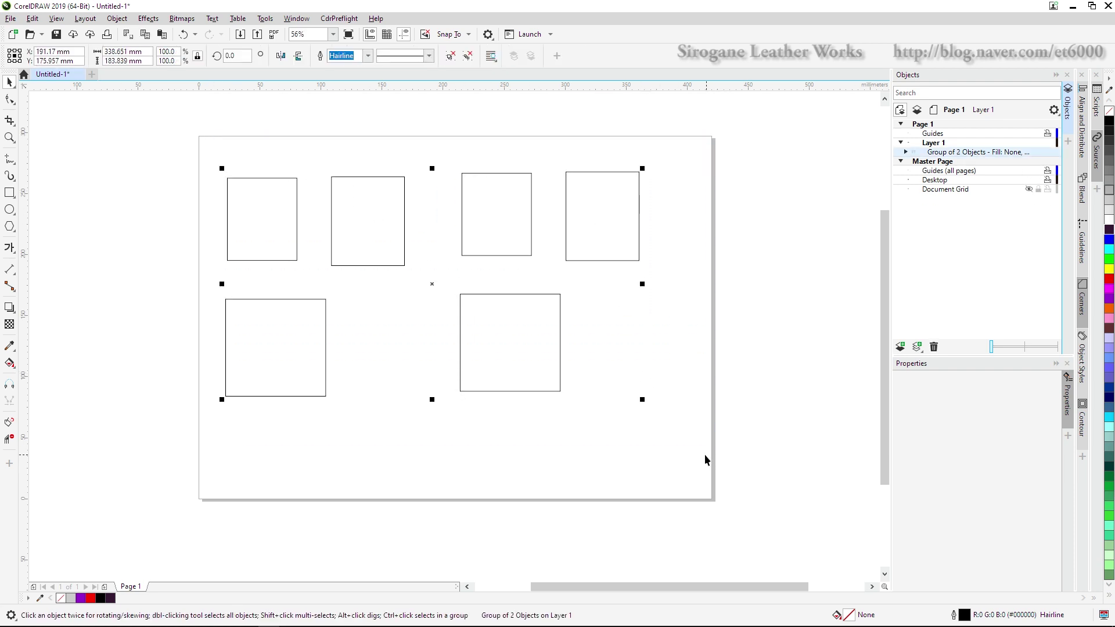
{"action": "left_click", "coordinate": [905, 152]}
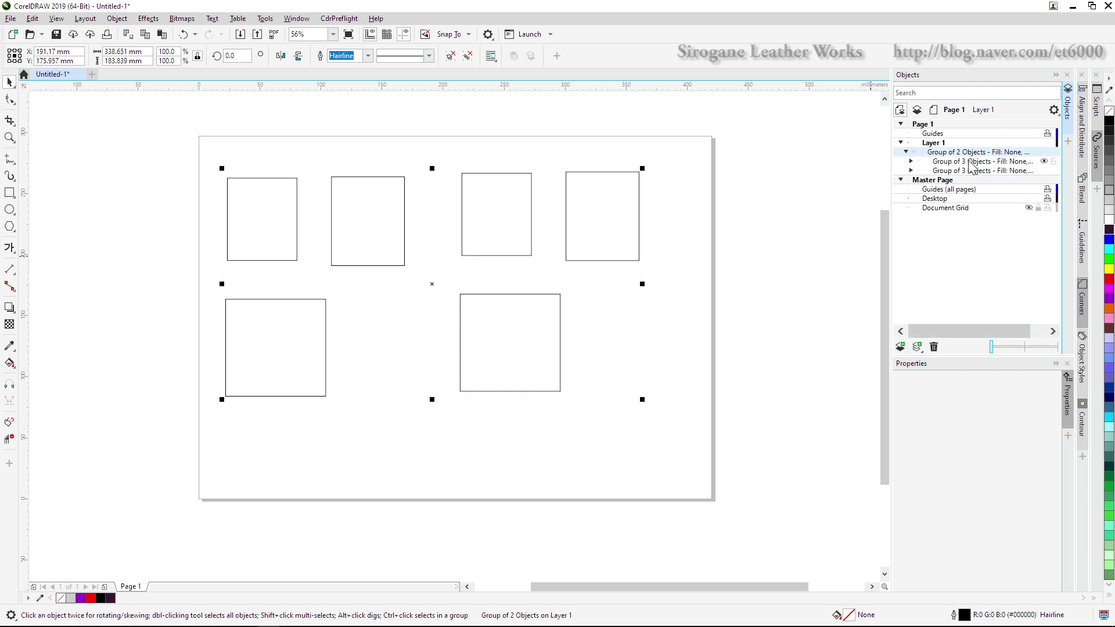
{"action": "left_click", "coordinate": [911, 162]}
{"action": "left_click", "coordinate": [912, 198]}
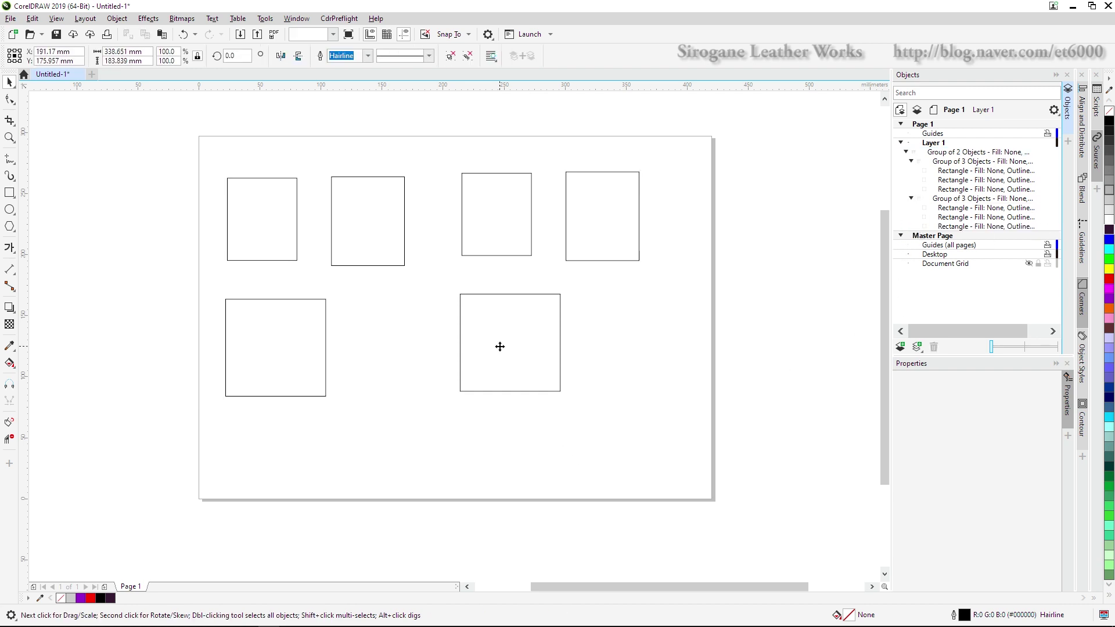
{"action": "left_click_drag", "start_coordinate": [514, 345], "coordinate": [535, 368]}
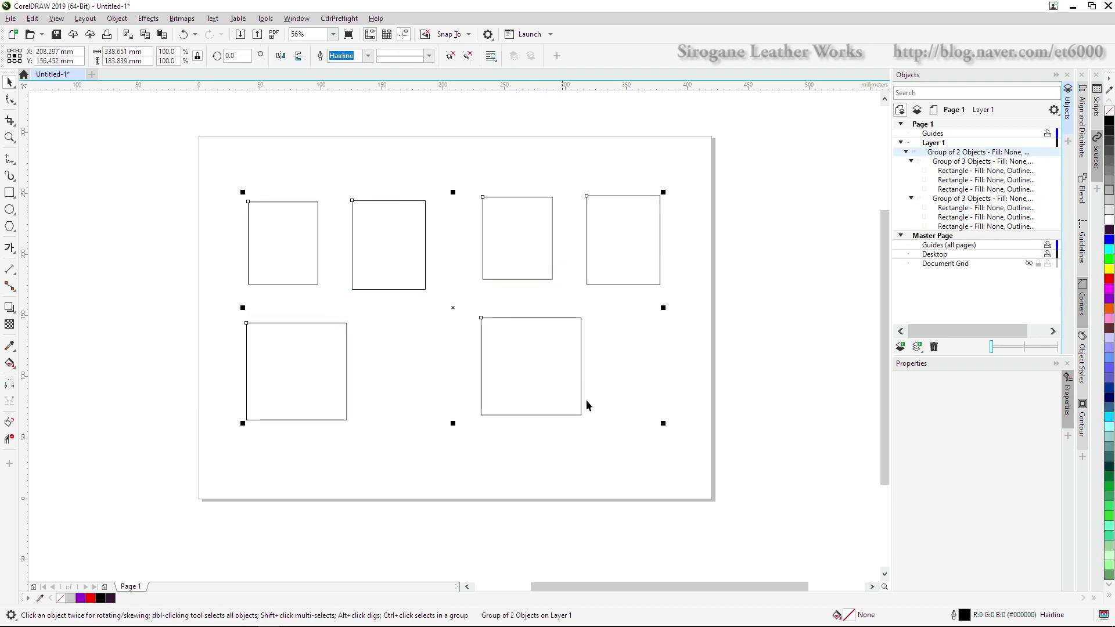
Step: Ungroup the nested group by one level and move the right-hand group of three rectangles up and to the right
{"action": "right_click", "coordinate": [525, 254]}
{"action": "left_click", "coordinate": [558, 273]}
{"action": "left_click", "coordinate": [601, 231]}
{"action": "left_click", "coordinate": [552, 258]}
{"action": "left_click_drag", "start_coordinate": [546, 251], "coordinate": [568, 239]}
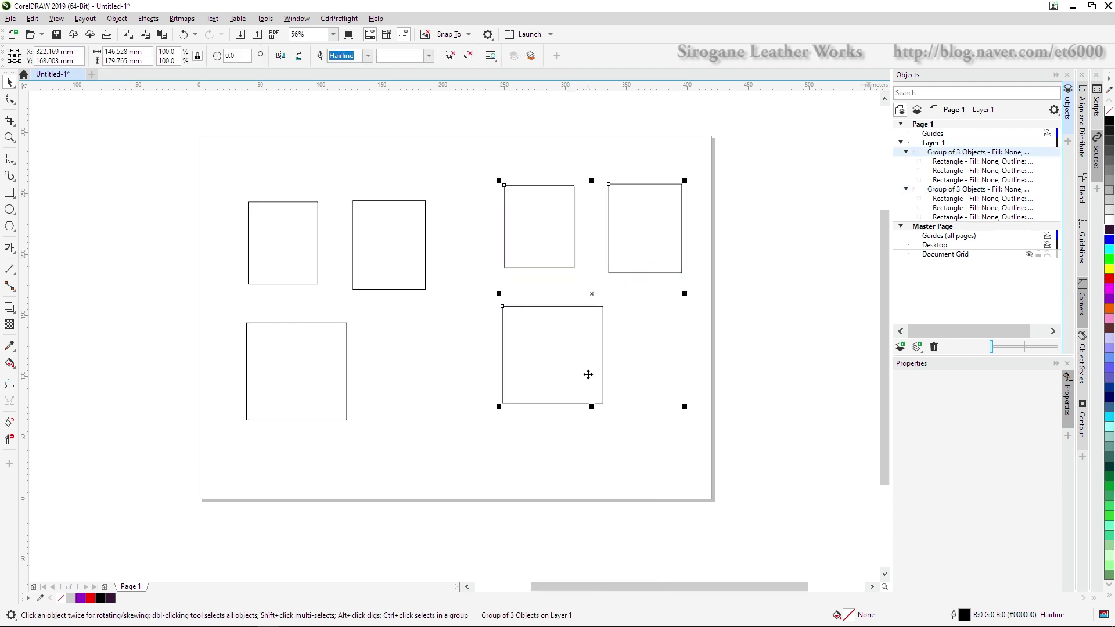
{"action": "left_click", "coordinate": [905, 189]}
{"action": "left_click", "coordinate": [906, 152]}
{"action": "left_click", "coordinate": [733, 293]}
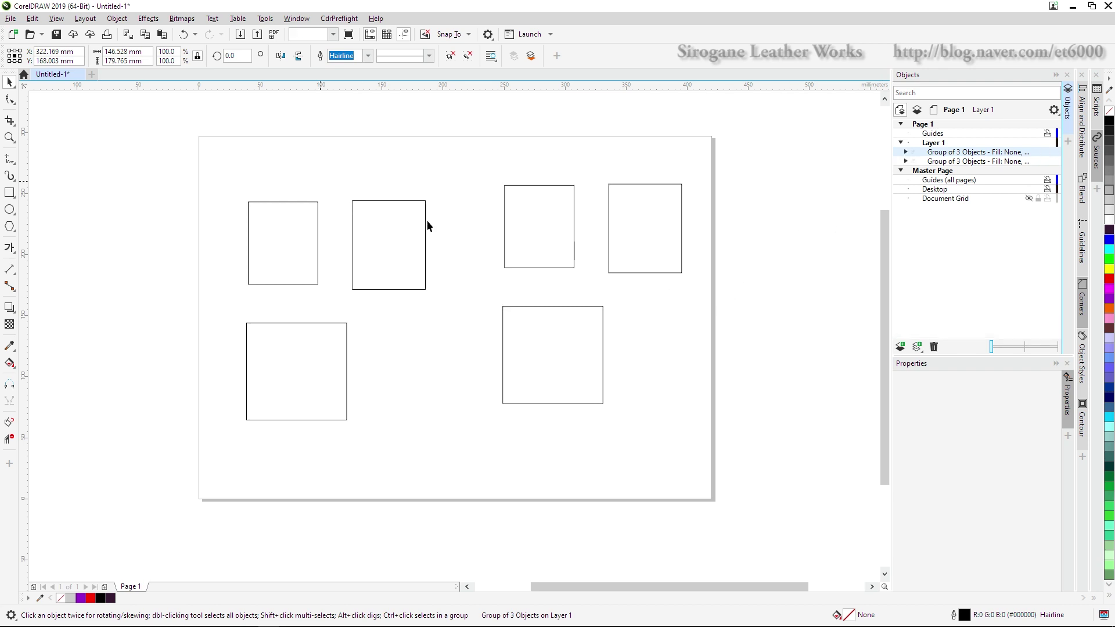
Step: Undo the right-hand group's move, restore the single group containing both groups, and collapse its entry in the object list
{"action": "left_click", "coordinate": [514, 236]}
{"action": "key", "text": "ctrl+z"}
{"action": "key", "text": "ctrl+a"}
{"action": "key", "text": "ctrl+g"}
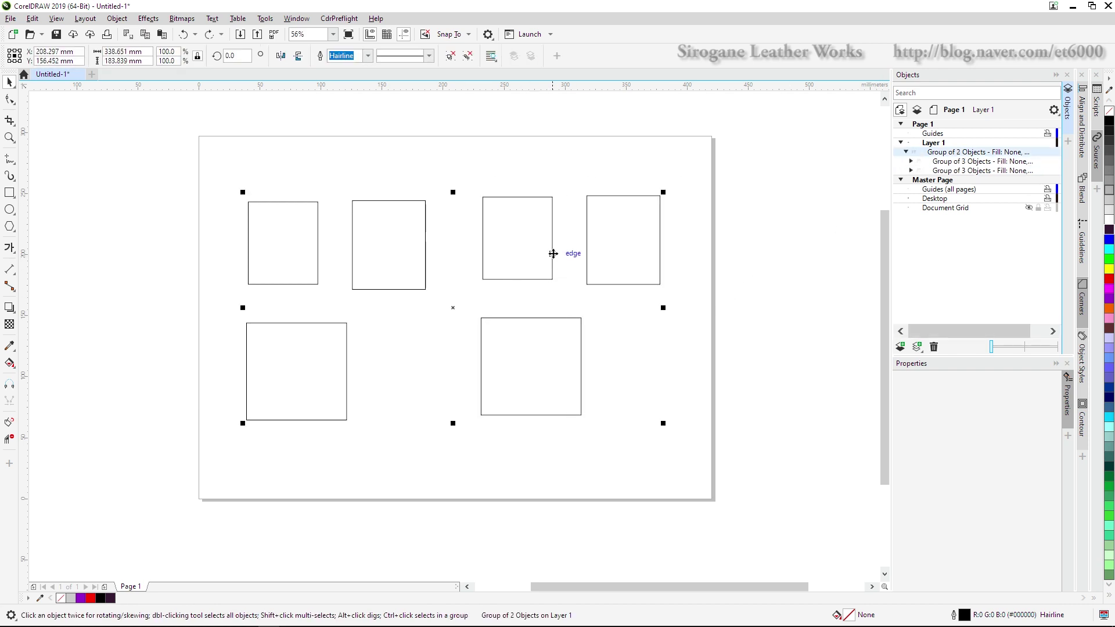
{"action": "left_click", "coordinate": [906, 152]}
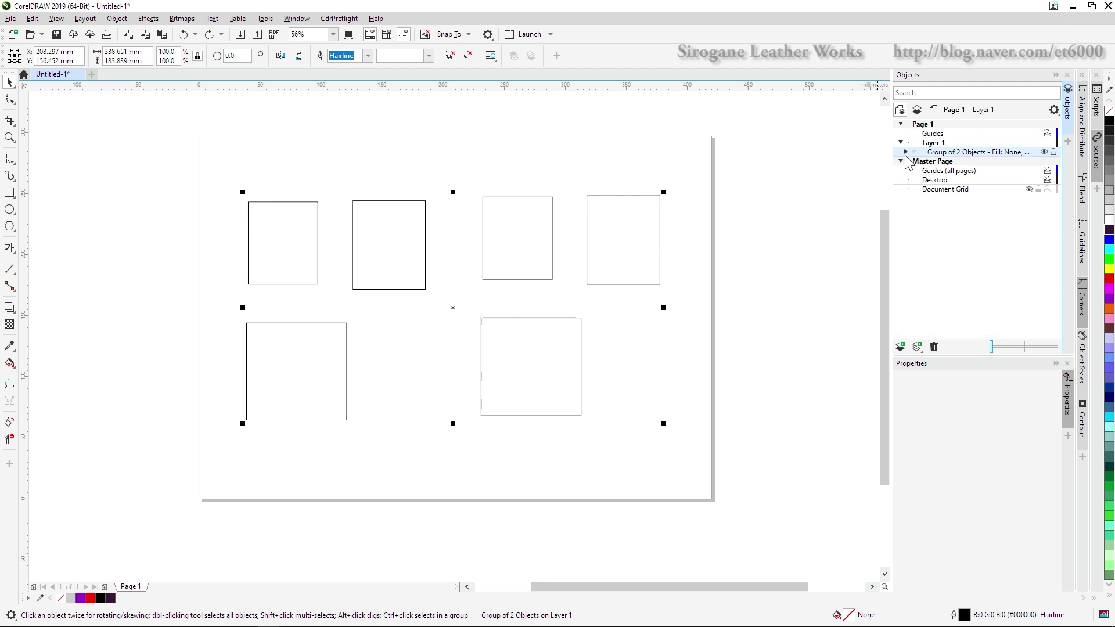
Step: Apply Ungroup All to the nested group and select the three right-hand rectangles
{"action": "right_click", "coordinate": [513, 242]}
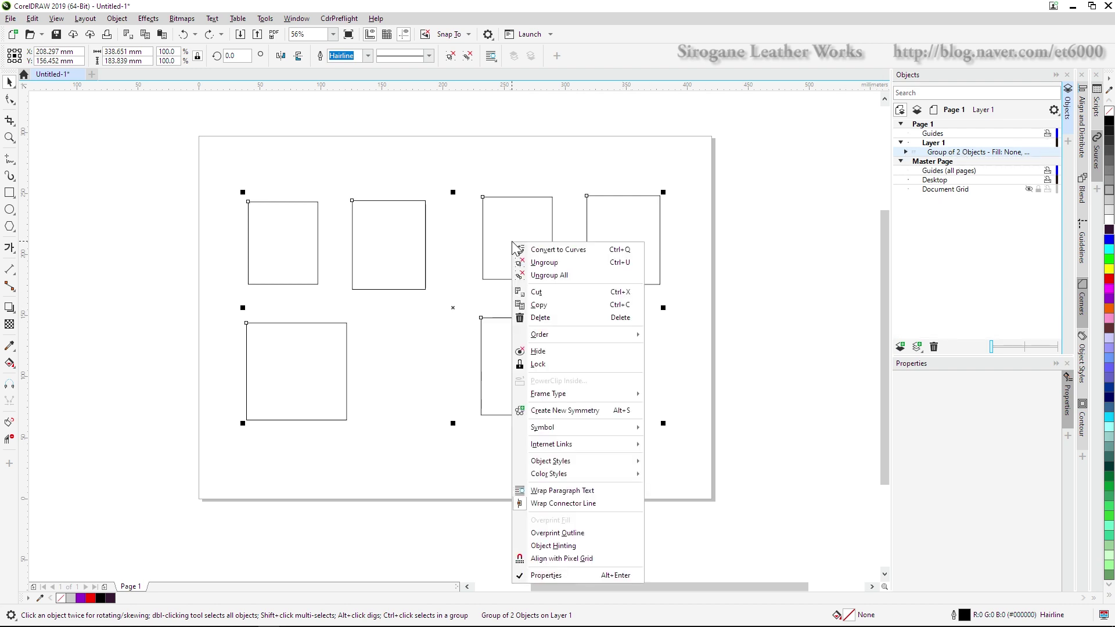
{"action": "left_click", "coordinate": [549, 275]}
{"action": "left_click", "coordinate": [511, 165]}
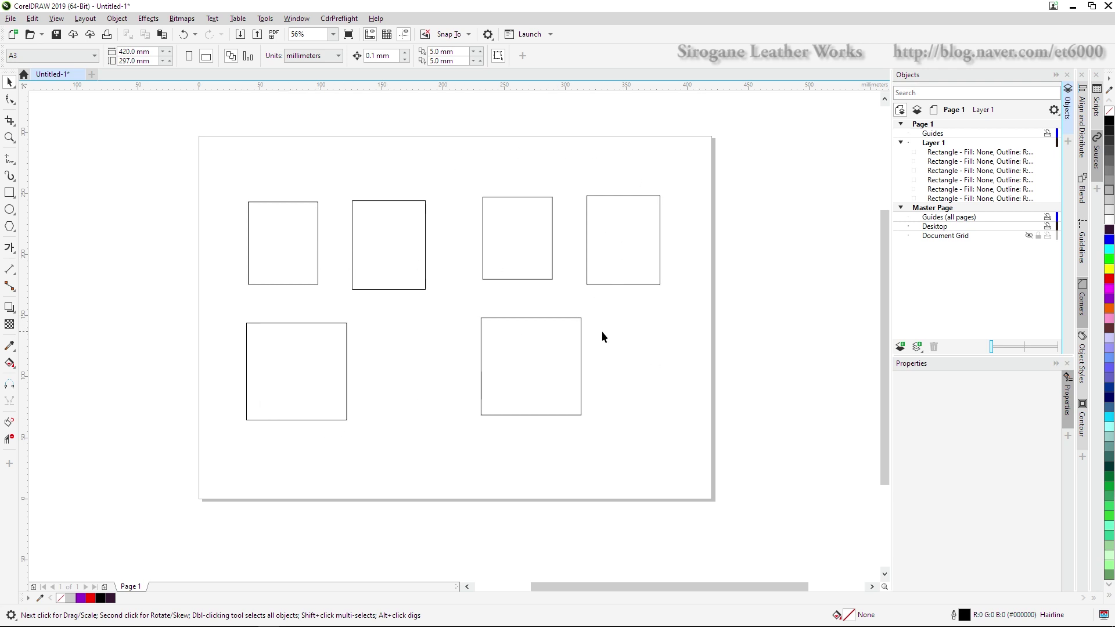
{"action": "left_click_drag", "start_coordinate": [438, 450], "coordinate": [439, 451]}
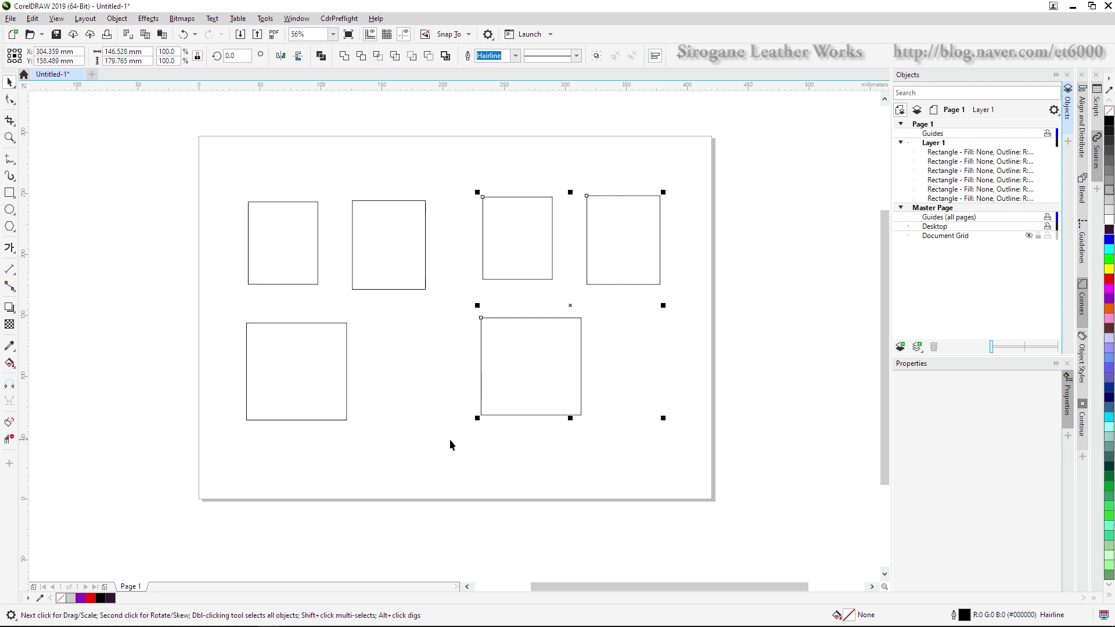
Step: Delete the three right-hand rectangles and move the three remaining ones together about 116 mm right and 8 mm down
{"action": "key", "text": "Delete"}
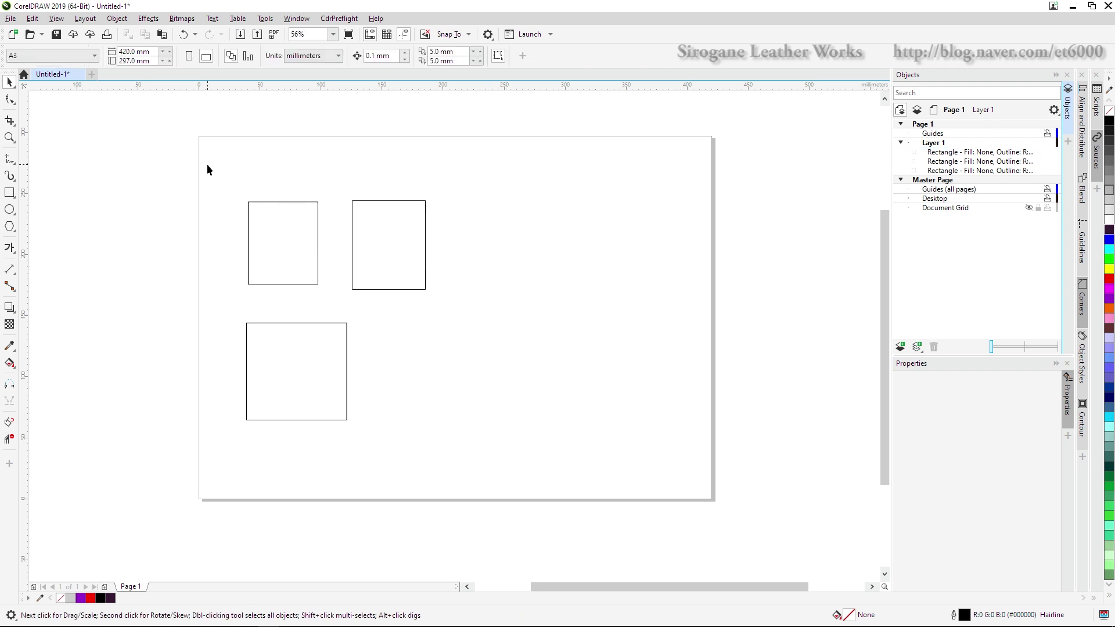
{"action": "left_click_drag", "start_coordinate": [498, 383], "coordinate": [542, 427]}
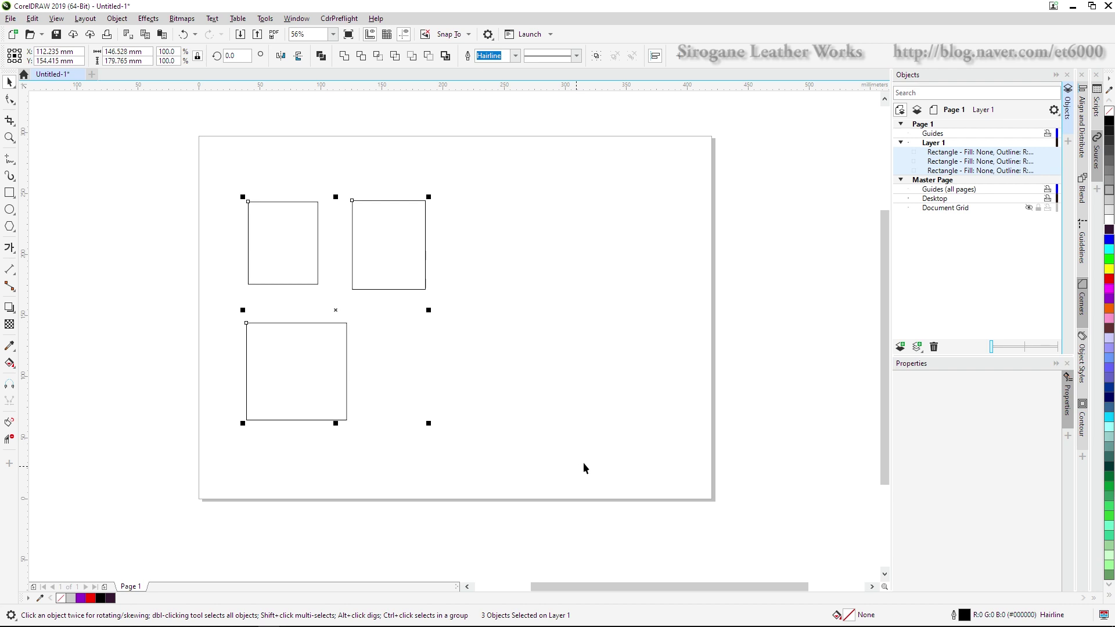
{"action": "left_click", "coordinate": [529, 406]}
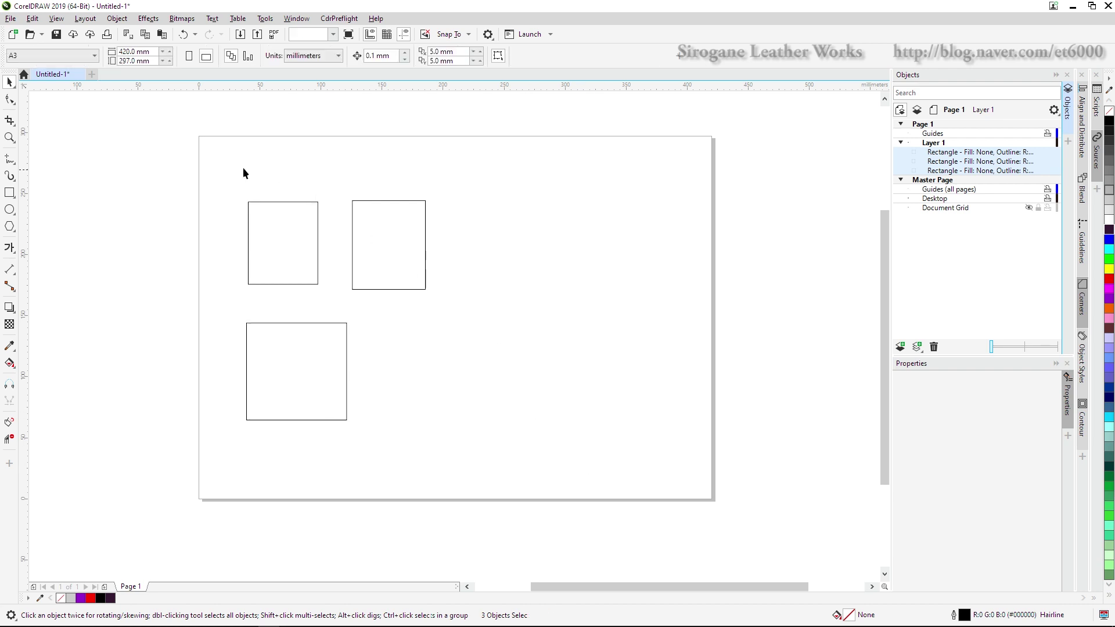
{"action": "left_click_drag", "start_coordinate": [204, 166], "coordinate": [540, 433]}
{"action": "left_click_drag", "start_coordinate": [334, 312], "coordinate": [496, 320]}
{"action": "left_click", "coordinate": [665, 351]}
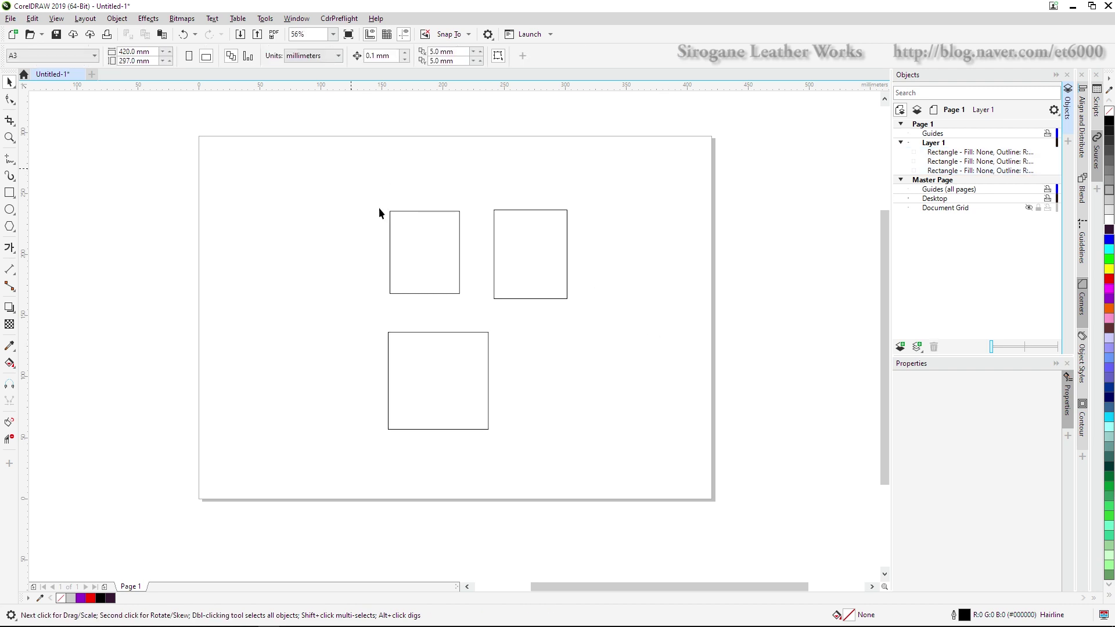
Step: Select all three rectangles, then use a selection area that fully encloses only the upper-left rectangle, and clear the selection
{"action": "key", "text": "ctrl+a"}
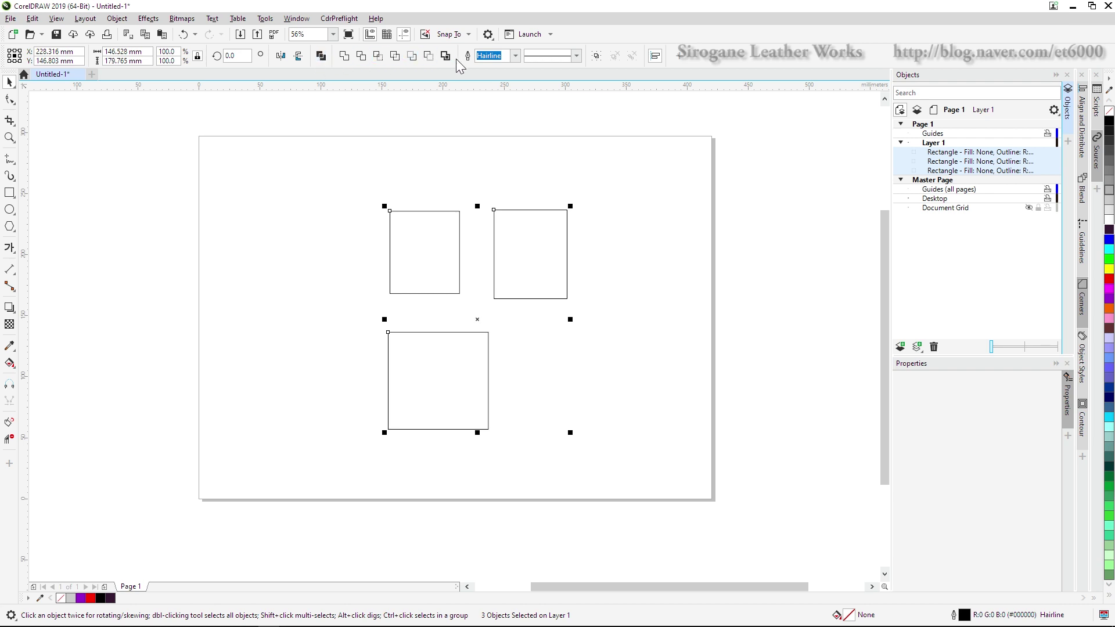
{"action": "left_click", "coordinate": [696, 265]}
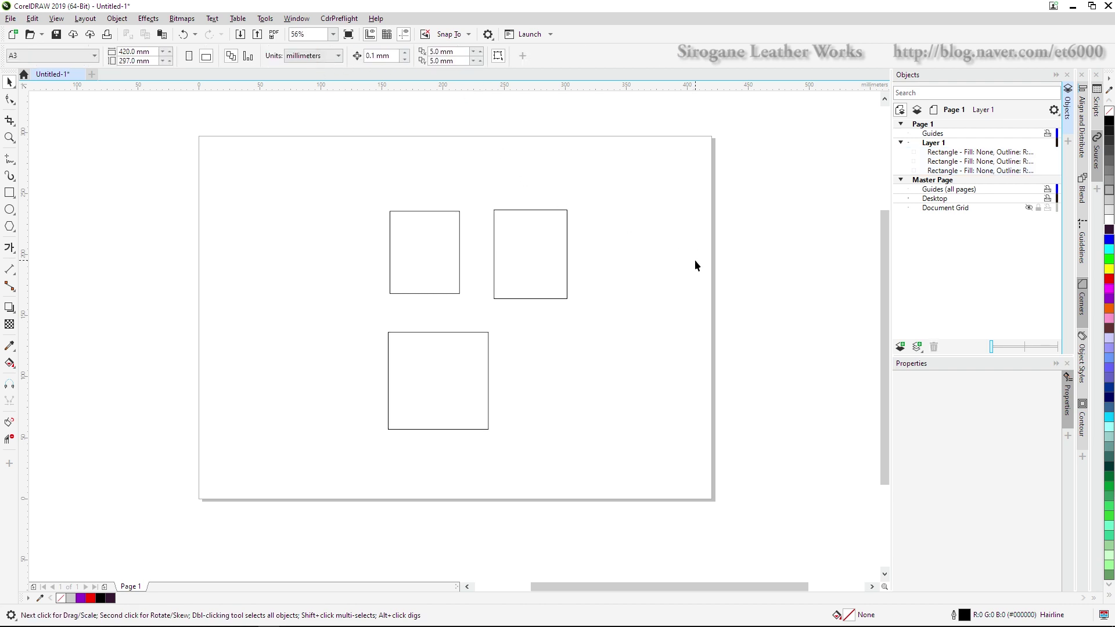
{"action": "left_click", "coordinate": [457, 375]}
{"action": "left_click", "coordinate": [616, 371]}
{"action": "left_click_drag", "start_coordinate": [553, 264], "coordinate": [595, 472]}
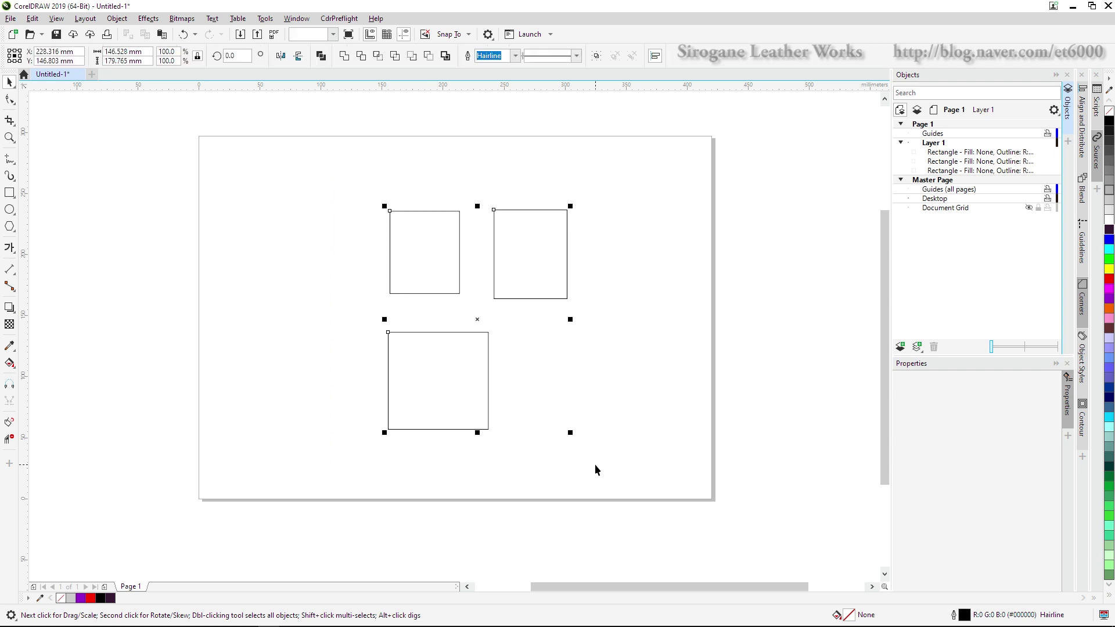
{"action": "left_click_drag", "start_coordinate": [341, 176], "coordinate": [612, 482]}
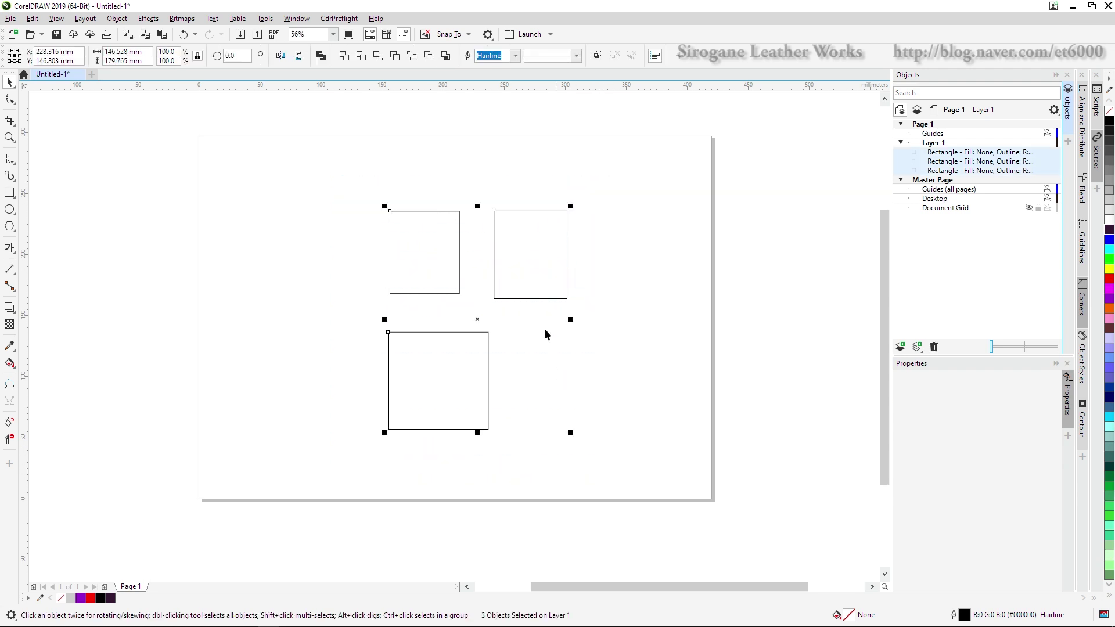
{"action": "left_click_drag", "start_coordinate": [323, 149], "coordinate": [517, 392]}
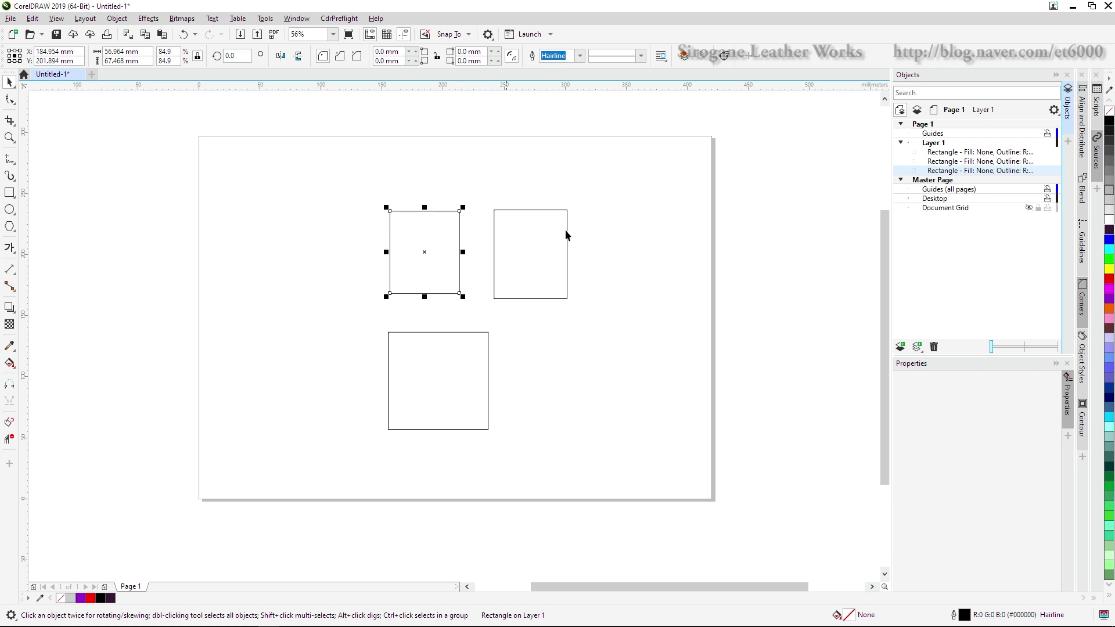
{"action": "left_click", "coordinate": [578, 174]}
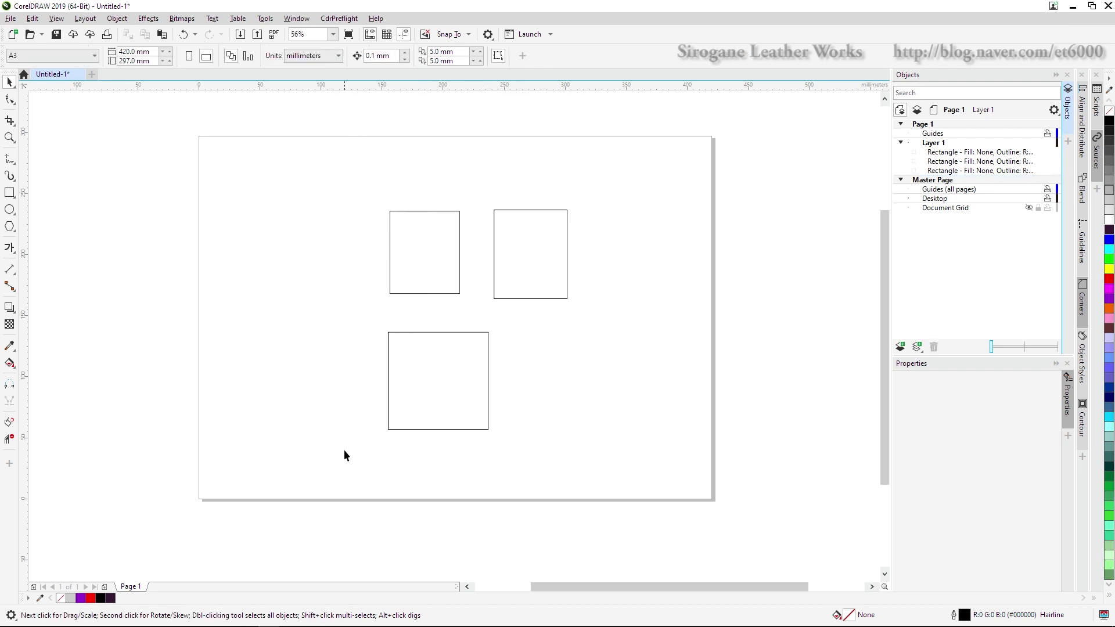
Step: Select the two upper rectangles with the Freehand Pick tool, return to the Pick tool and clear the selection
{"action": "left_click", "coordinate": [14, 88]}
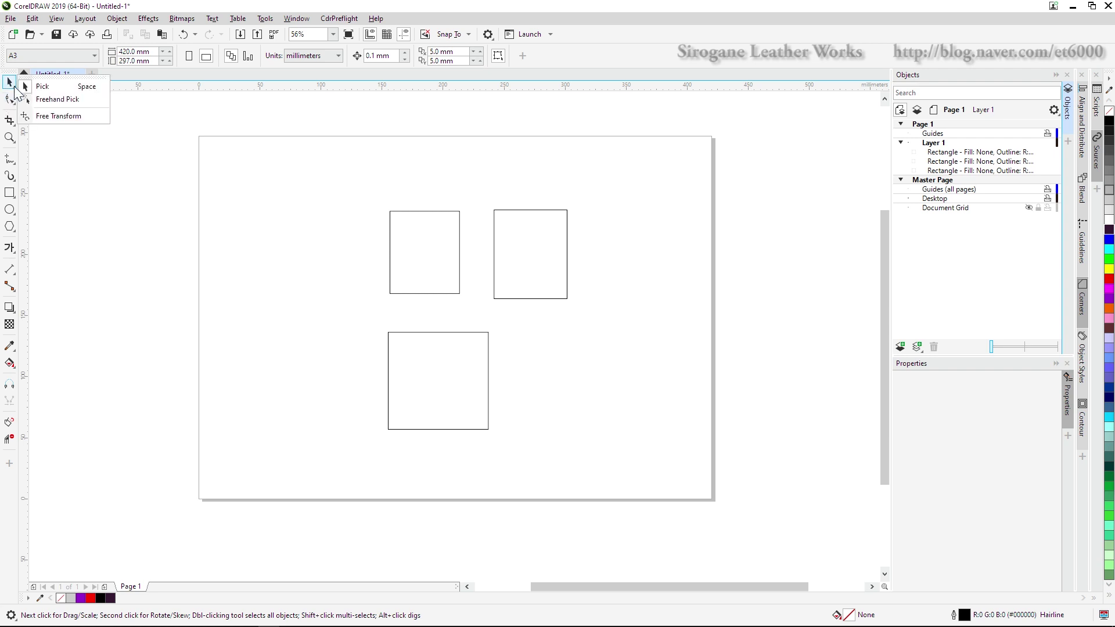
{"action": "left_click", "coordinate": [56, 99]}
{"action": "mouse_move", "coordinate": [331, 189]}
{"action": "left_mouse_down"}
{"action": "mouse_move", "coordinate": [565, 208]}
{"action": "mouse_move", "coordinate": [588, 245]}
{"action": "mouse_move", "coordinate": [564, 316]}
{"action": "mouse_move", "coordinate": [482, 325]}
{"action": "mouse_move", "coordinate": [373, 302]}
{"action": "mouse_move", "coordinate": [341, 237]}
{"action": "mouse_move", "coordinate": [334, 191]}
{"action": "left_mouse_up"}
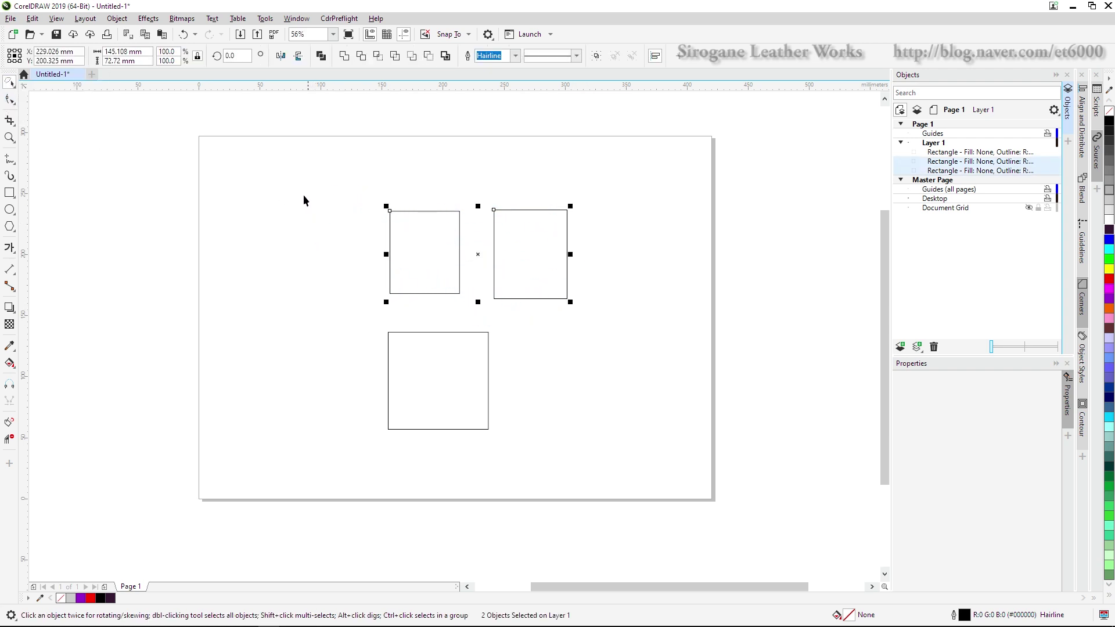
{"action": "left_click", "coordinate": [14, 88]}
{"action": "left_click", "coordinate": [41, 85]}
{"action": "left_click", "coordinate": [350, 273]}
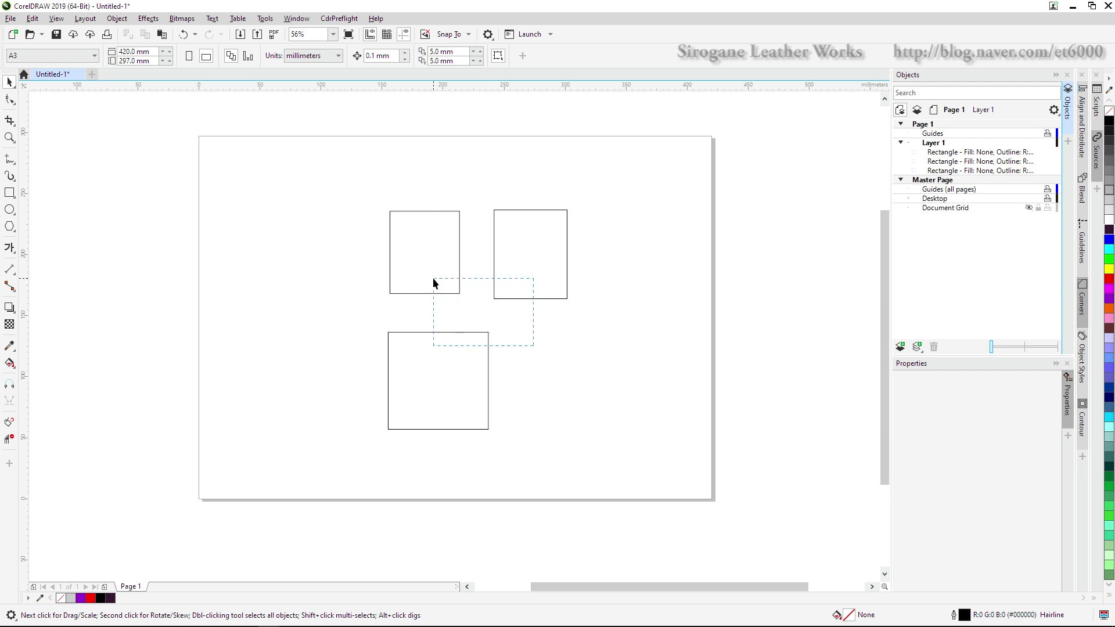
Step: Select all three rectangles using a selection area that only touches part of each one, and clear the selection
{"action": "left_click_drag", "start_coordinate": [433, 283], "coordinate": [434, 283]}
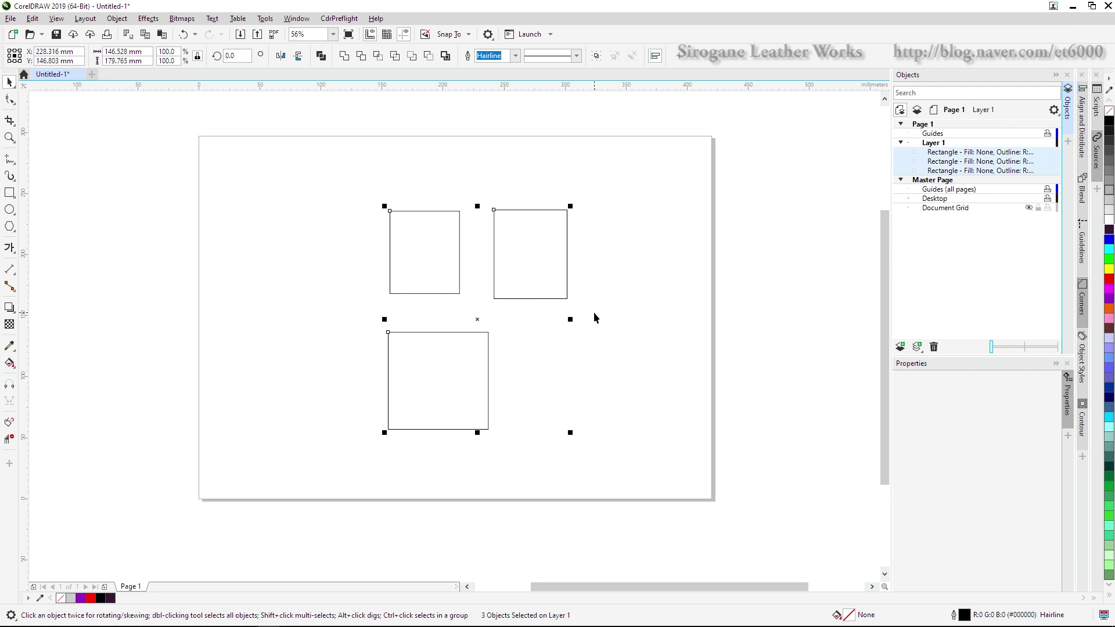
{"action": "left_click", "coordinate": [631, 293]}
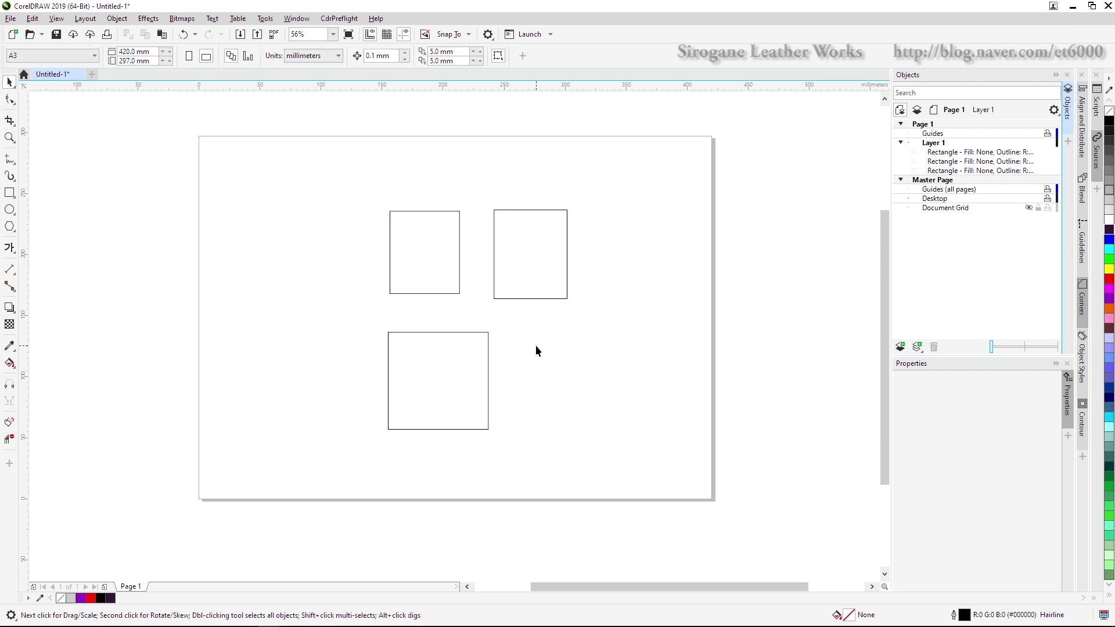
{"action": "left_click_drag", "start_coordinate": [524, 349], "coordinate": [452, 286]}
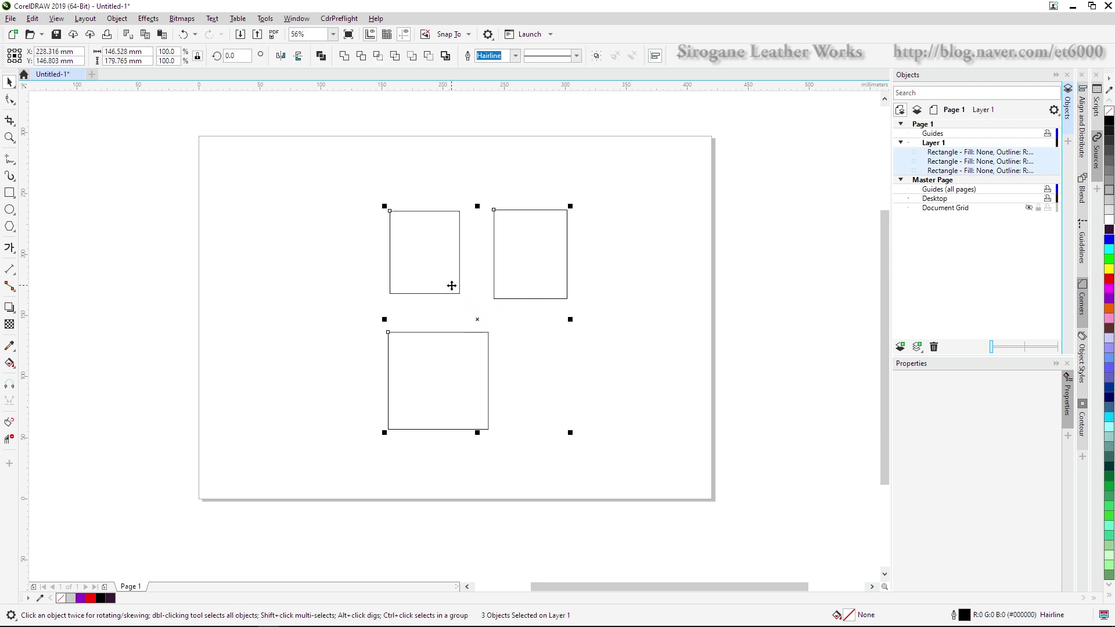
{"action": "left_click", "coordinate": [619, 335]}
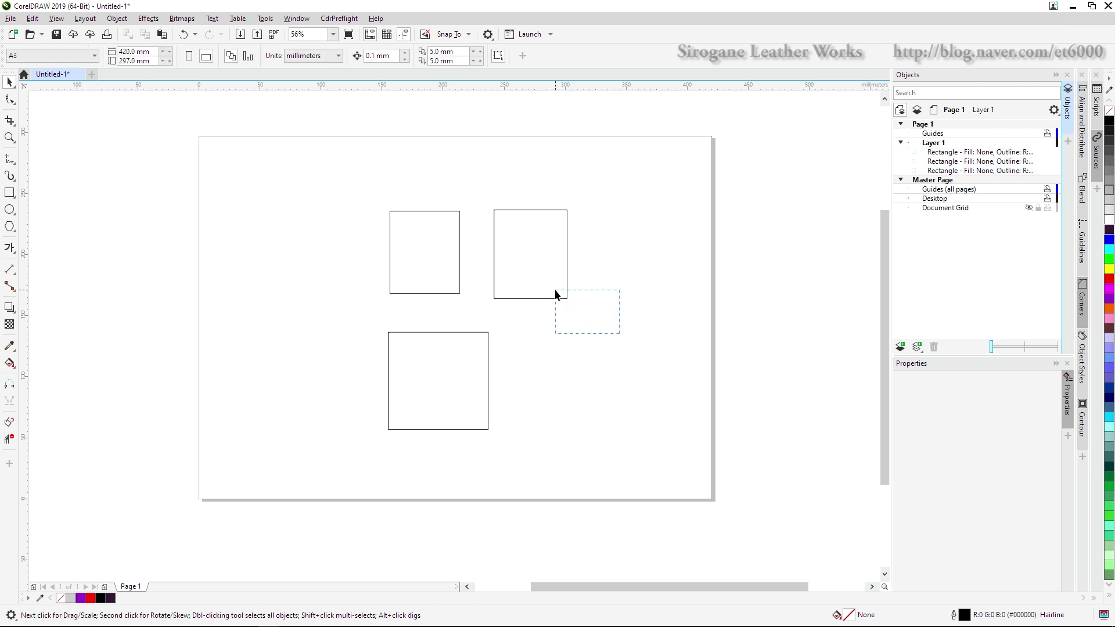
Step: Select the lower rectangle alone and together with the upper-left one using touching selection areas, and clear the selection
{"action": "left_click_drag", "start_coordinate": [555, 295], "coordinate": [555, 292]}
{"action": "key", "text": "Tab"}
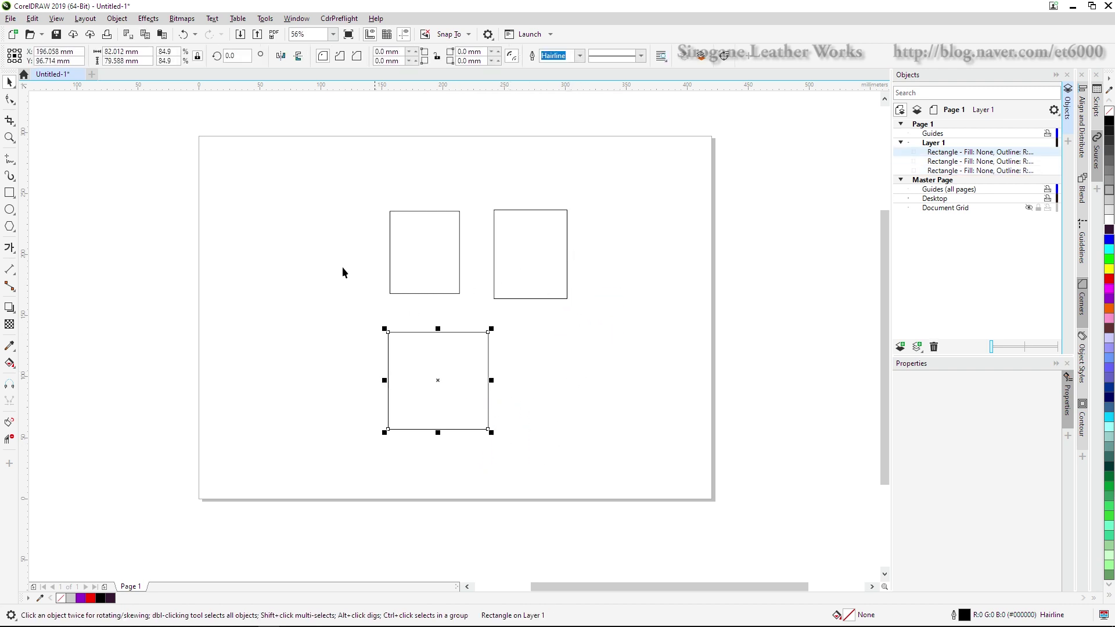
{"action": "left_click_drag", "start_coordinate": [331, 259], "coordinate": [375, 312]}
{"action": "left_click_drag", "start_coordinate": [399, 353], "coordinate": [401, 354]}
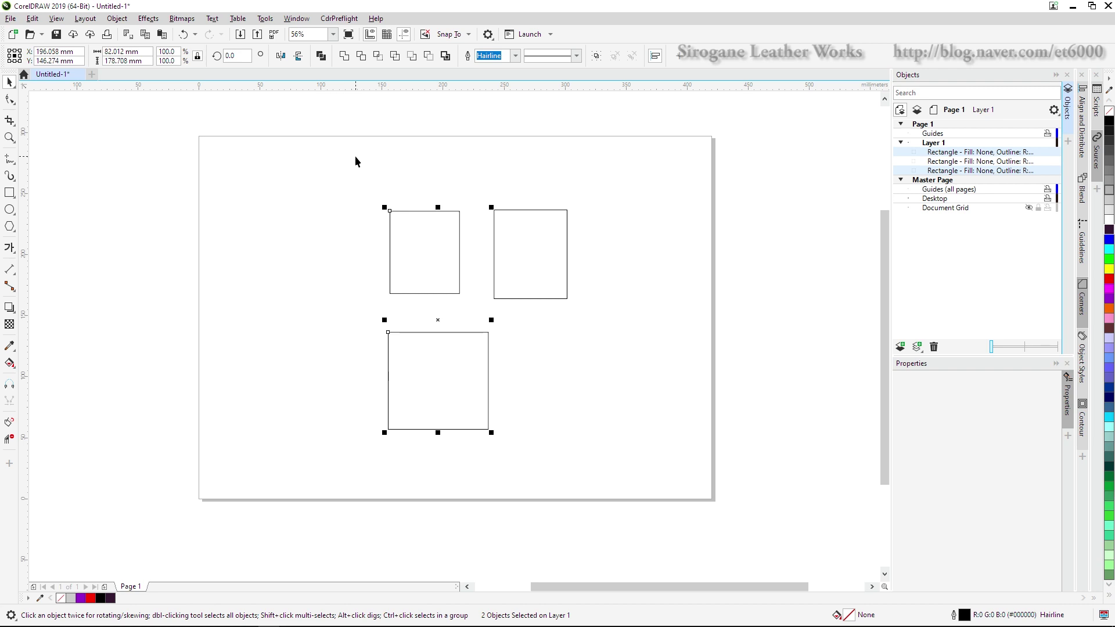
{"action": "left_click_drag", "start_coordinate": [356, 157], "coordinate": [435, 265]}
{"action": "left_click", "coordinate": [403, 287]}
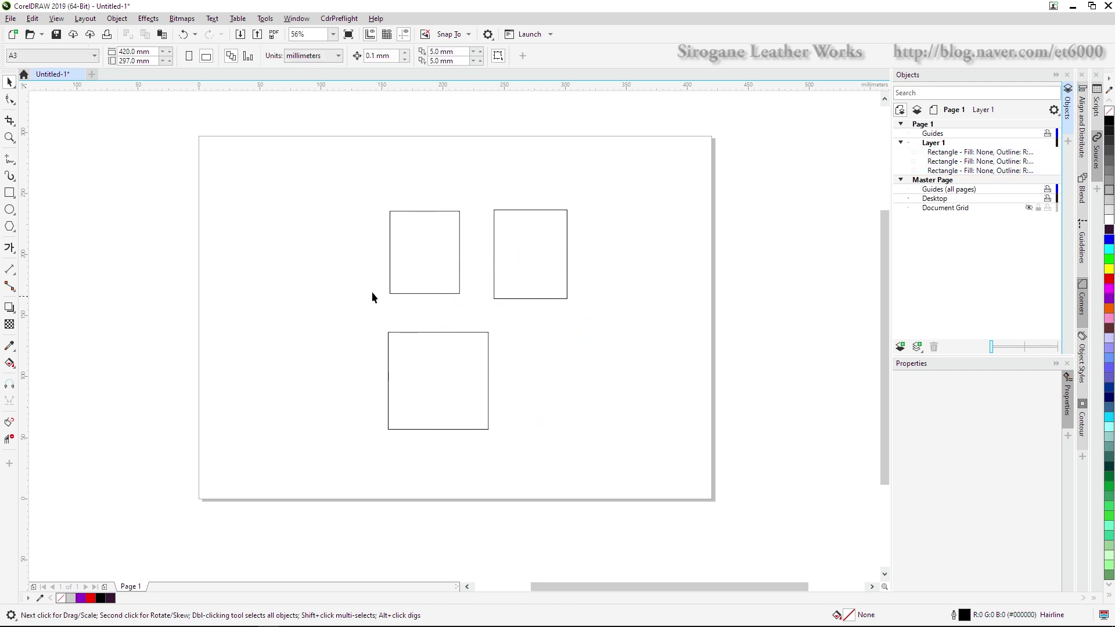
{"action": "left_click_drag", "start_coordinate": [404, 325], "coordinate": [411, 341]}
{"action": "left_click_drag", "start_coordinate": [412, 341], "coordinate": [412, 340]}
{"action": "left_click_drag", "start_coordinate": [584, 345], "coordinate": [462, 292]}
{"action": "left_click", "coordinate": [347, 291]}
Step: Select all three rectangles and move them together about 42 mm left and 11 mm up
{"action": "left_click_drag", "start_coordinate": [276, 179], "coordinate": [642, 437]}
{"action": "left_click_drag", "start_coordinate": [493, 266], "coordinate": [462, 274]}
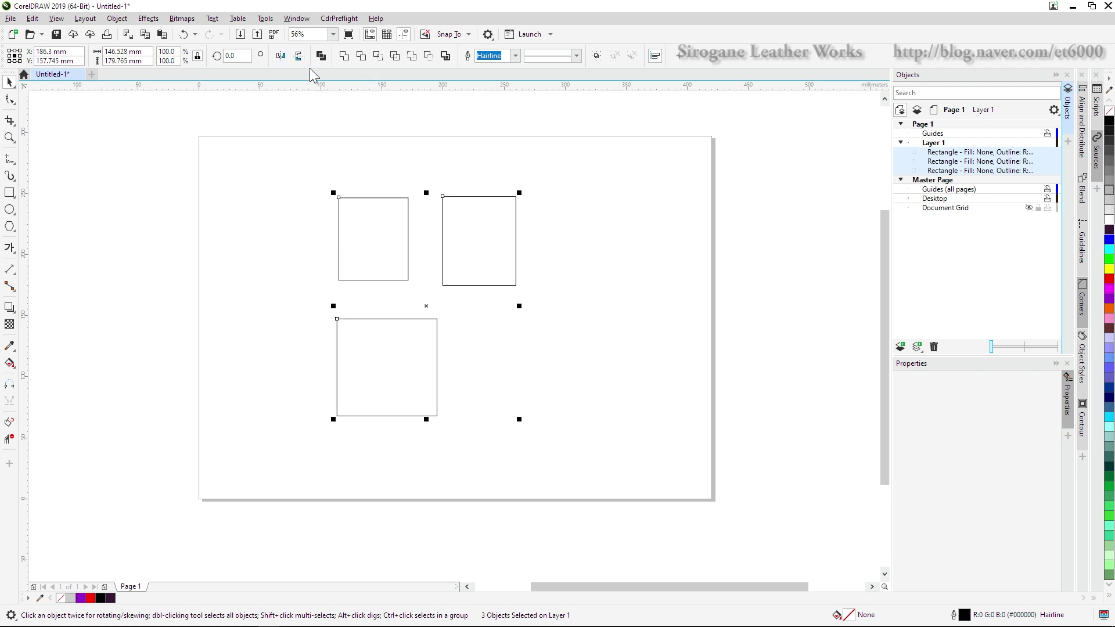
{"action": "scroll", "coordinate": [441, 251], "scroll_direction": "up", "scroll_amount": 1}
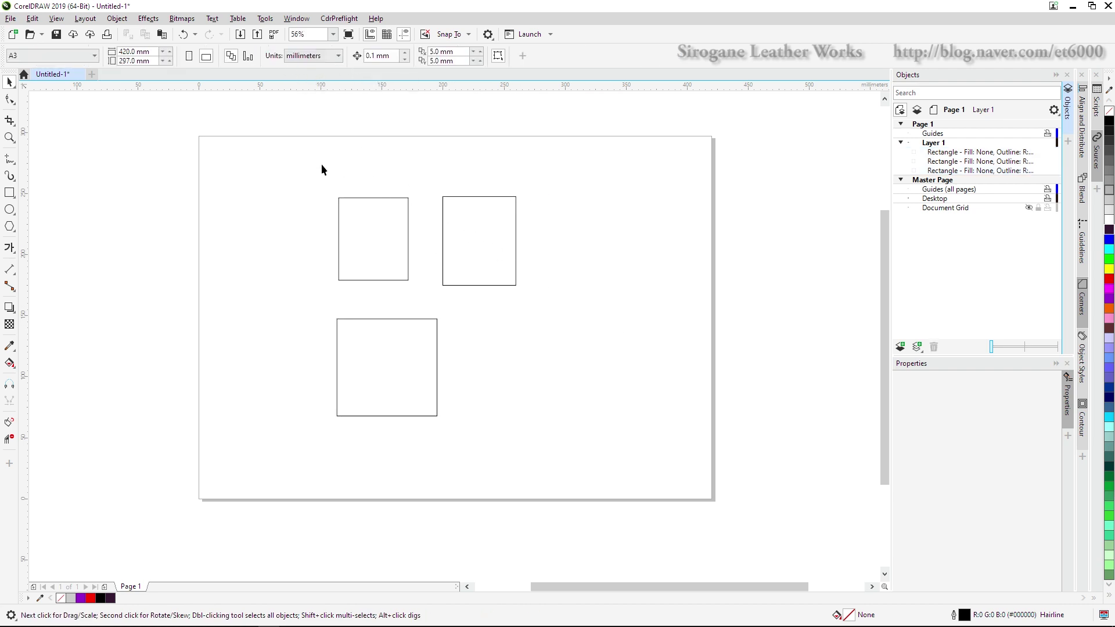
Step: Rotate the three rectangles together clockwise to an angle of about 303 degrees and deselect them
{"action": "left_click_drag", "start_coordinate": [321, 167], "coordinate": [592, 448]}
{"action": "left_click", "coordinate": [446, 251]}
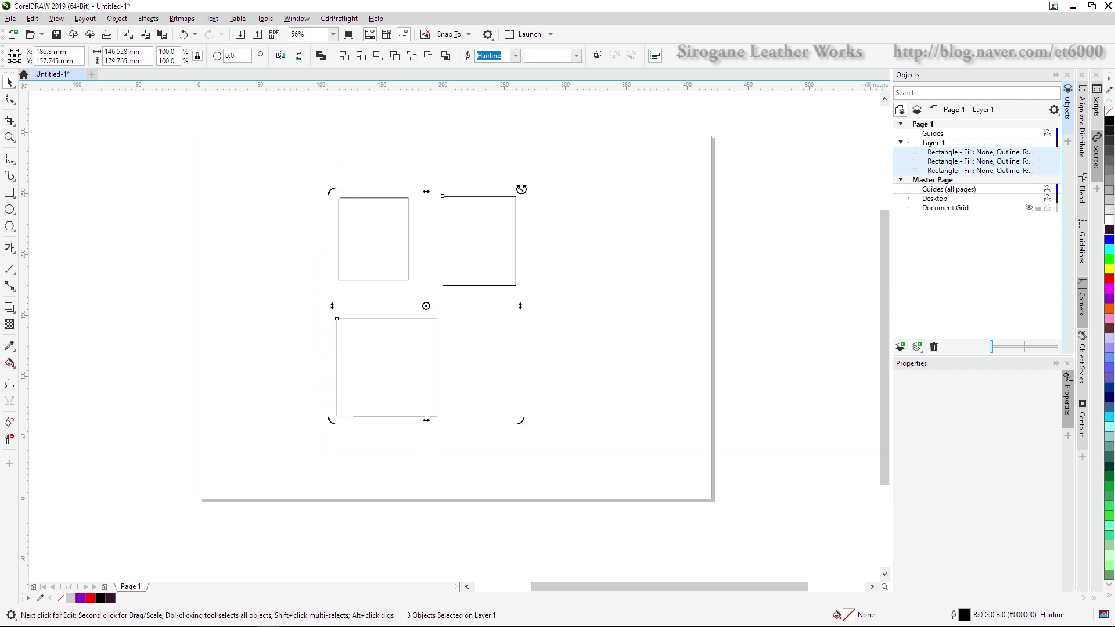
{"action": "left_click_drag", "start_coordinate": [521, 190], "coordinate": [600, 368]}
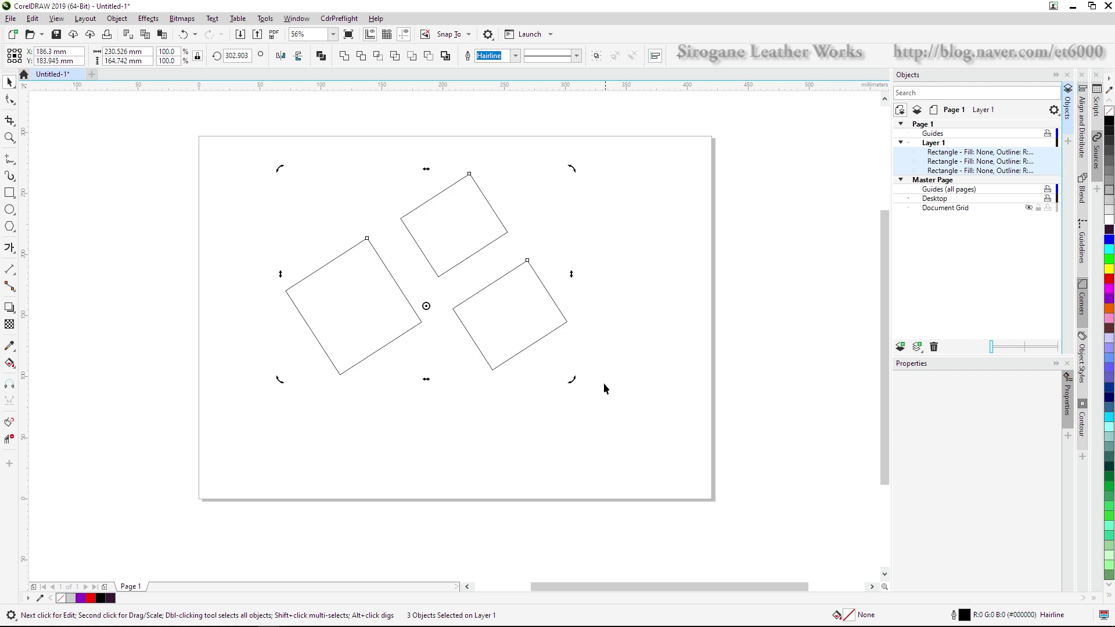
{"action": "left_click", "coordinate": [587, 419]}
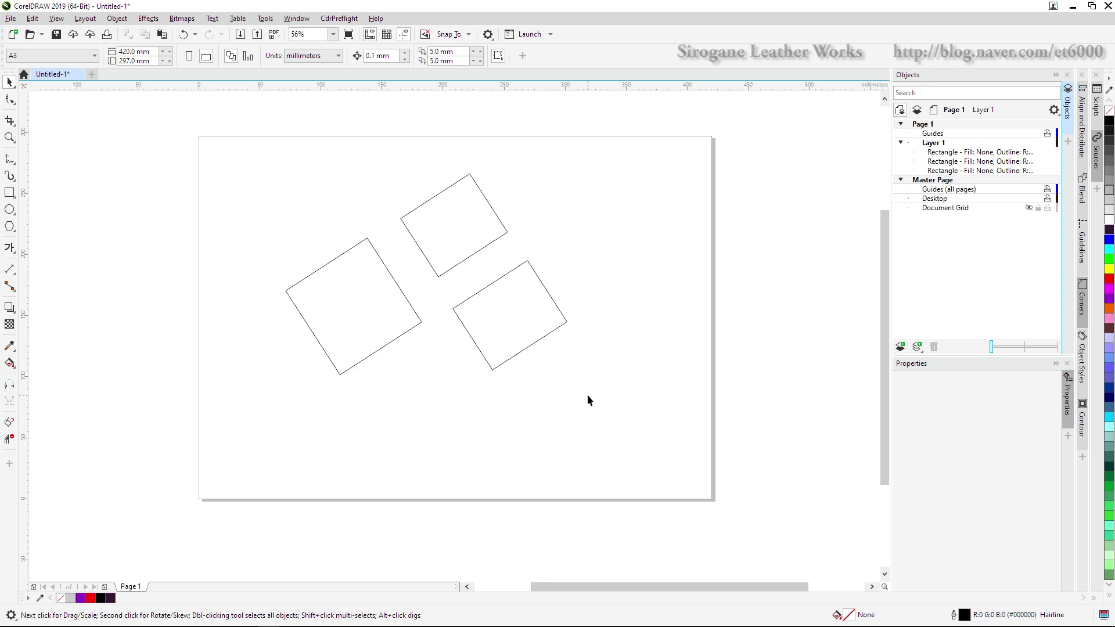
{"action": "left_click_drag", "start_coordinate": [232, 154], "coordinate": [617, 407]}
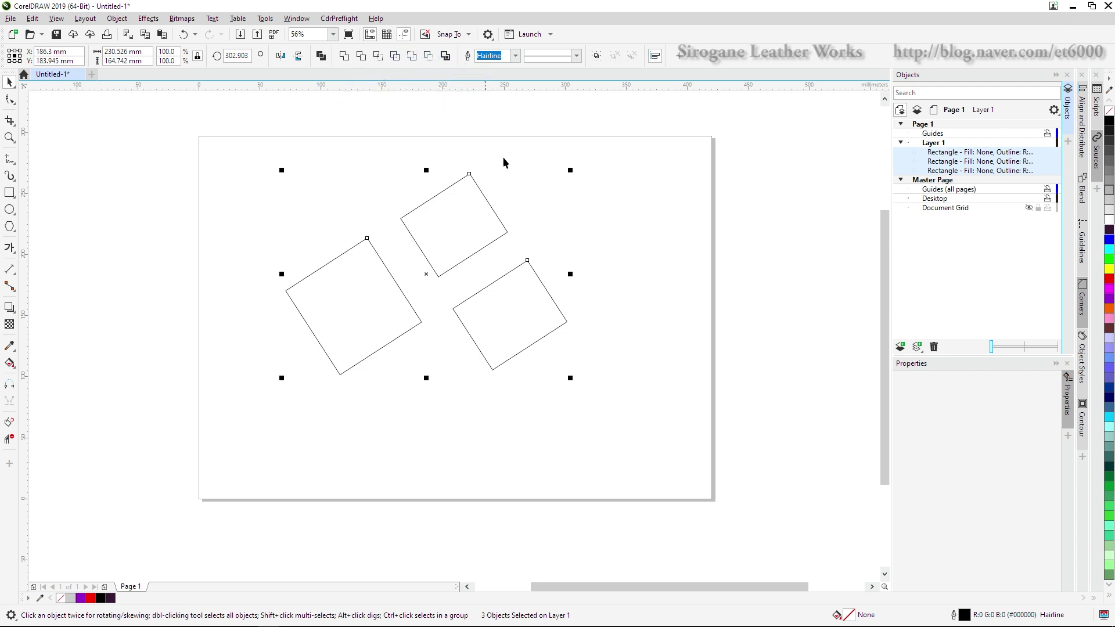
{"action": "left_click", "coordinate": [613, 381]}
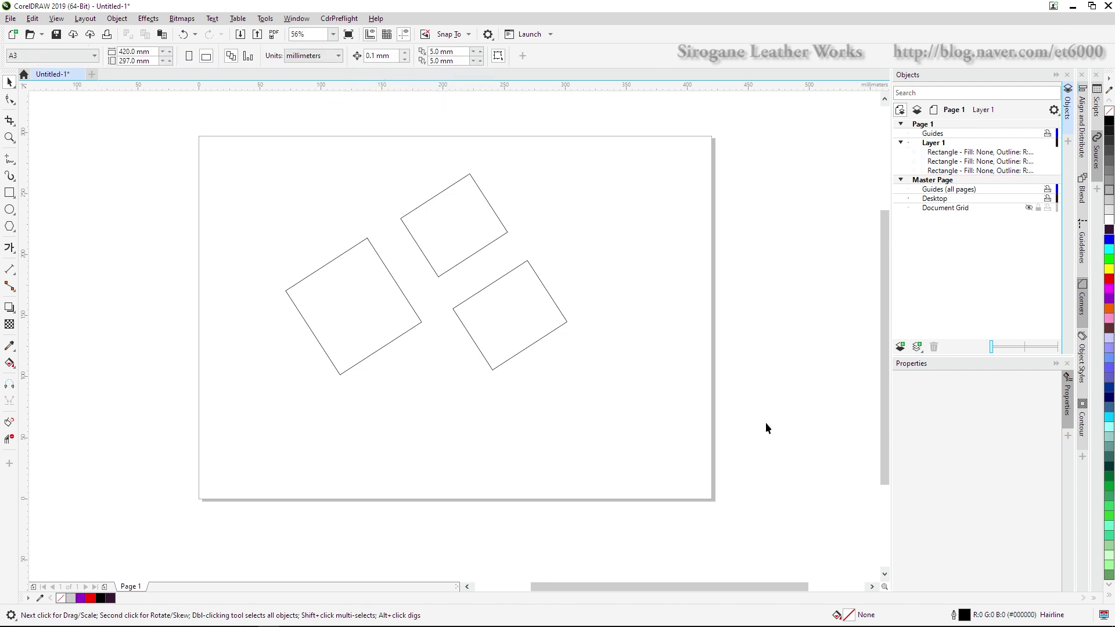